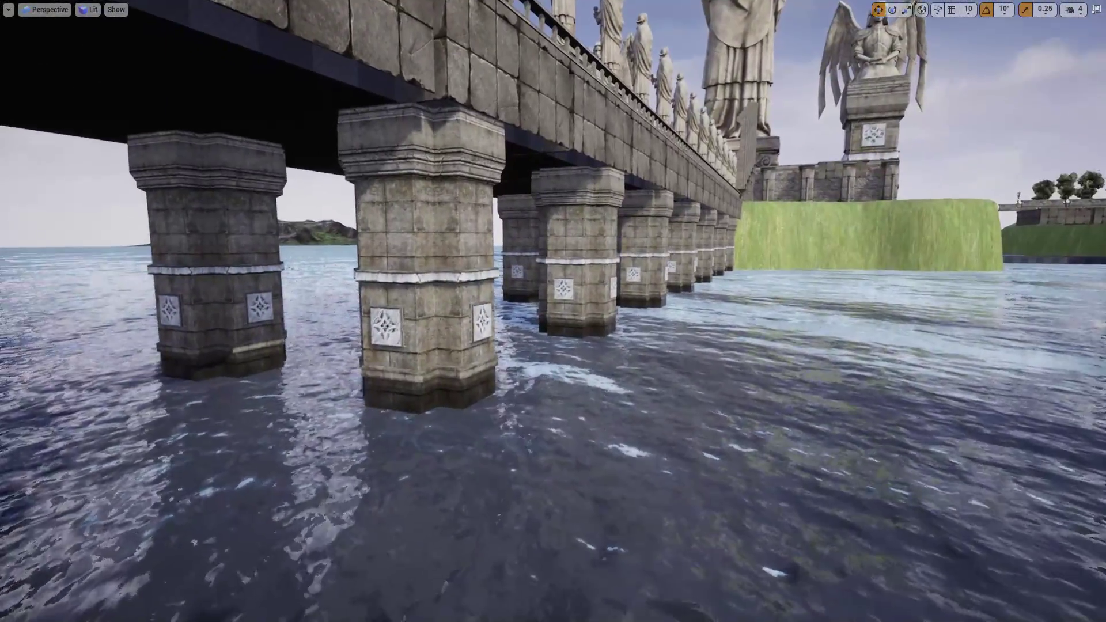
- Examine the wet, darkened band on the bridge pillars just above the waterline from several close viewpoints
key(q)
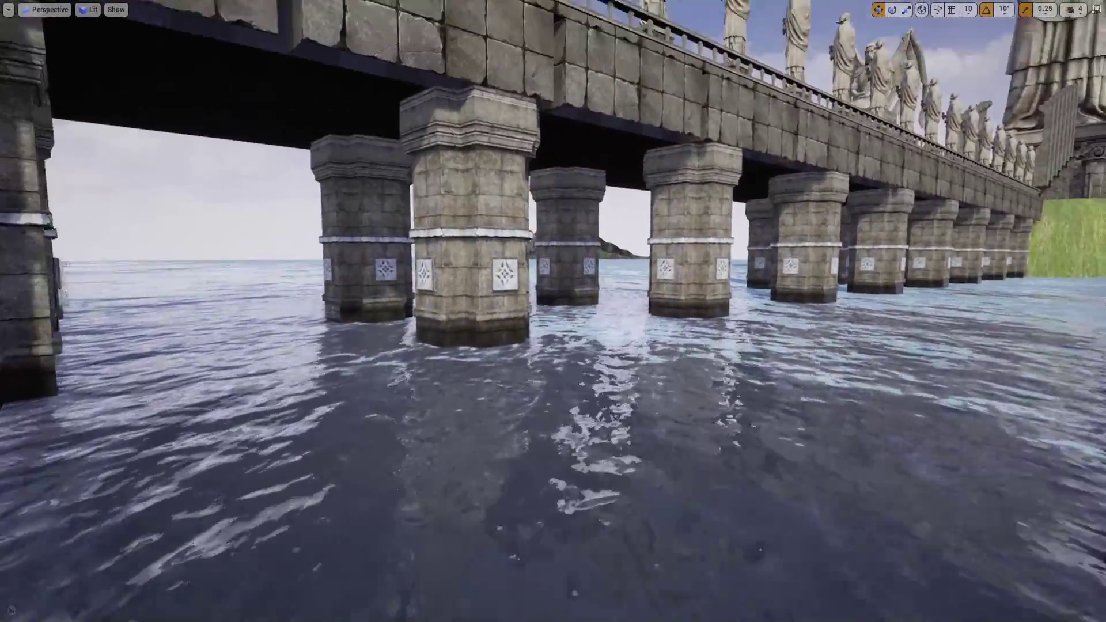
key(w)
key(d)
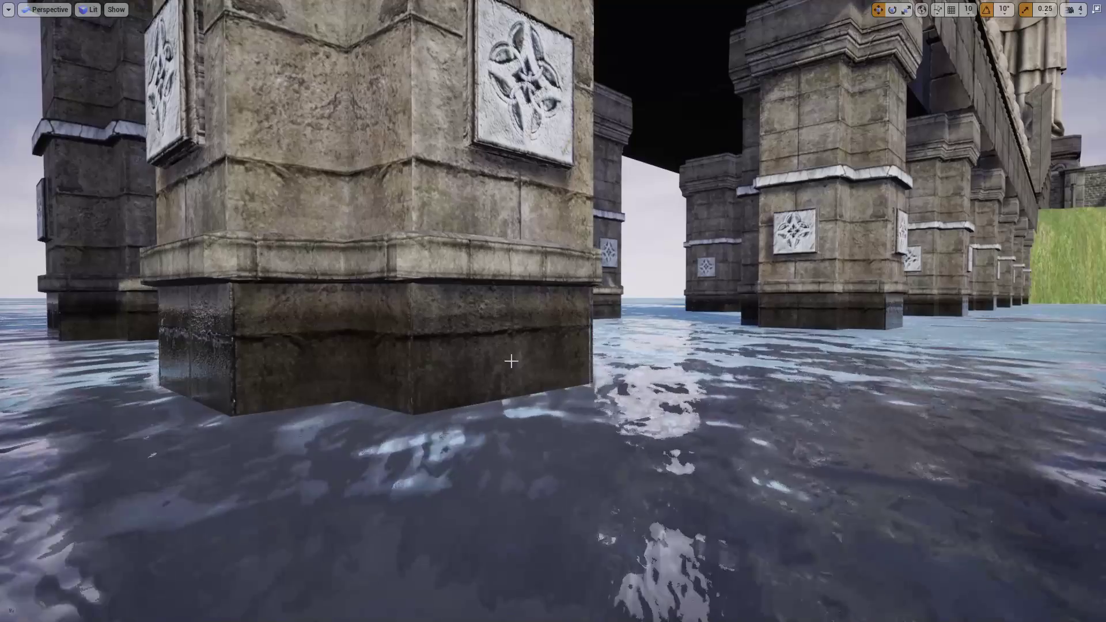
right_drag(511, 361, 627, 482)
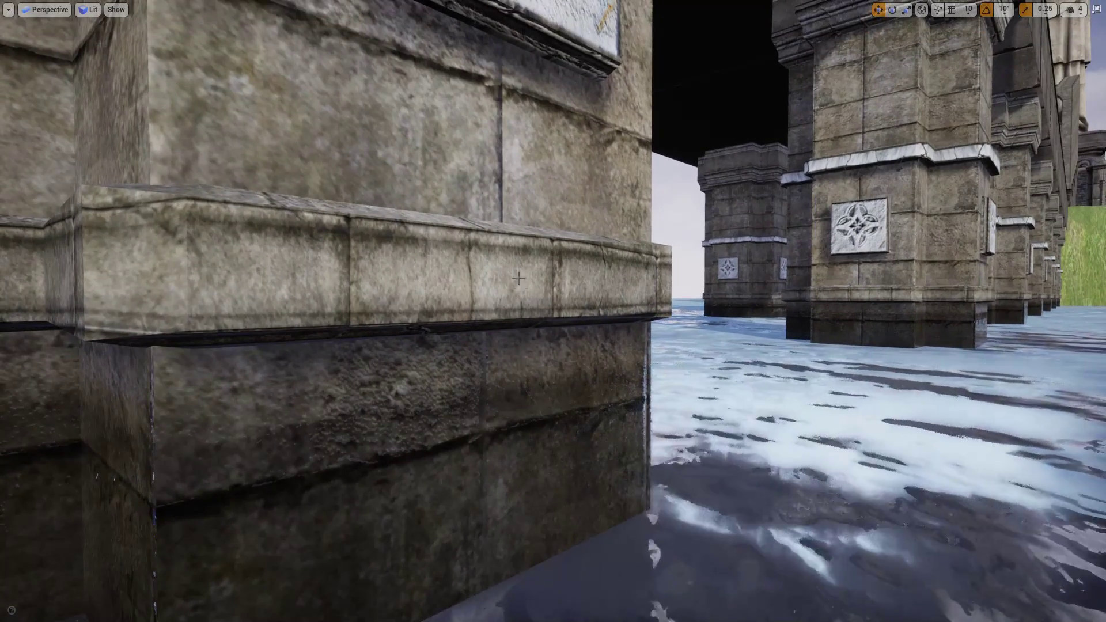
right_drag(511, 476, 504, 500)
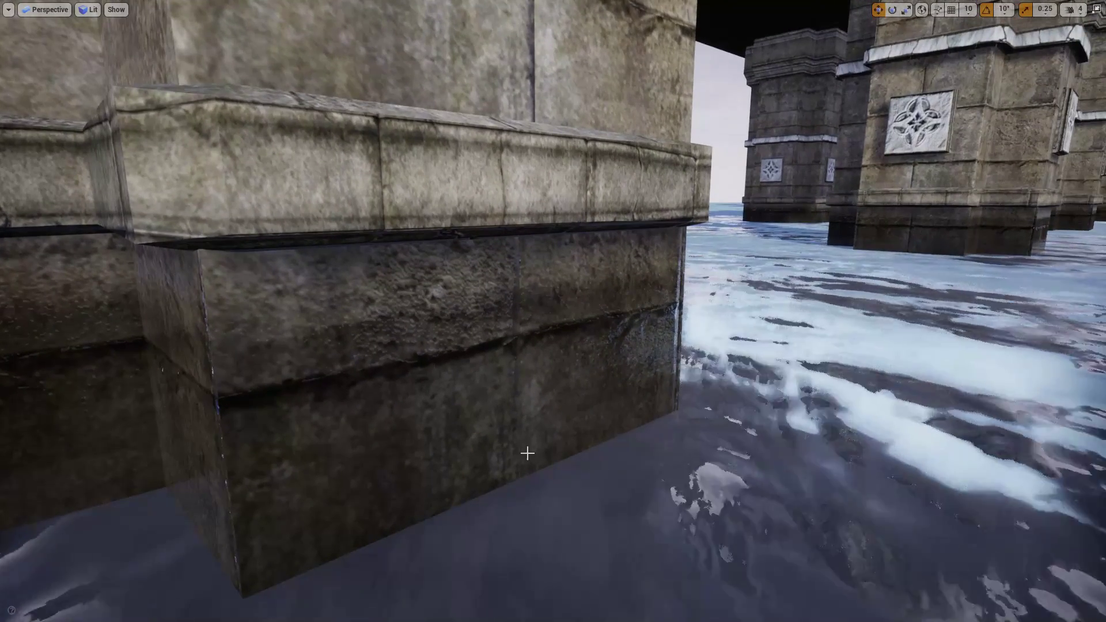
right_drag(601, 395, 539, 382)
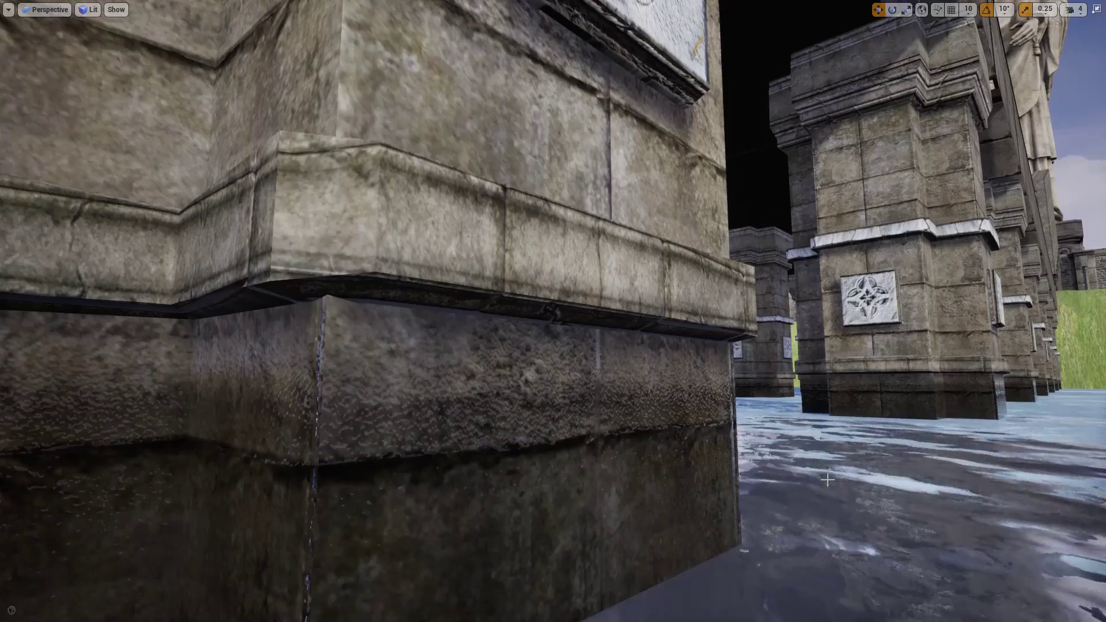
right_drag(827, 479, 801, 543)
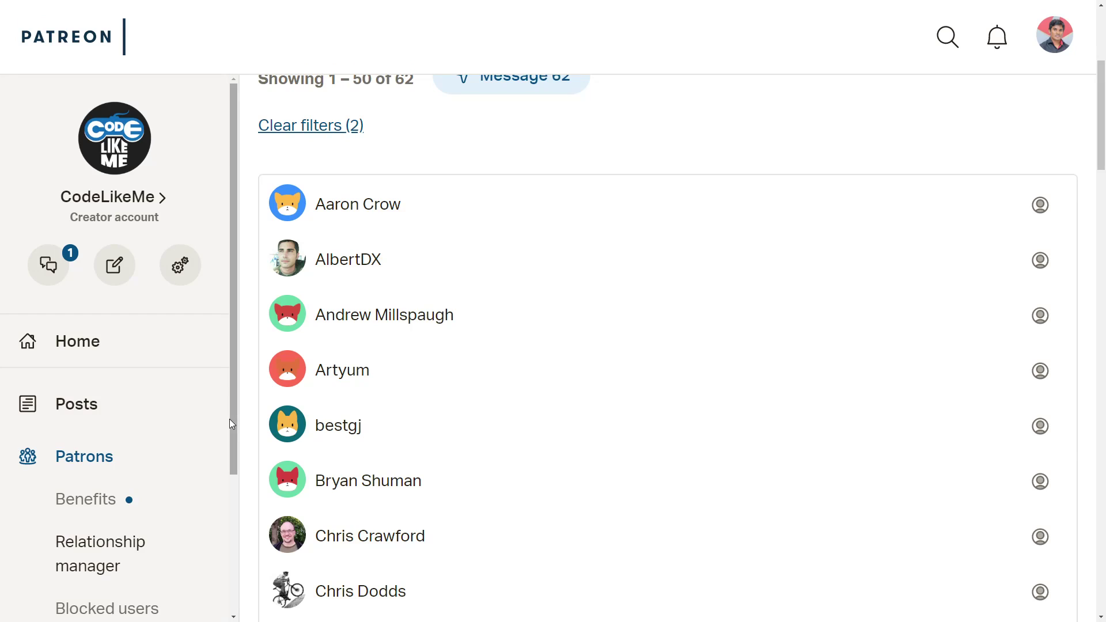
- Look through both pages of the filtered patrons list on Patreon
scroll(556, 395, down, 7)
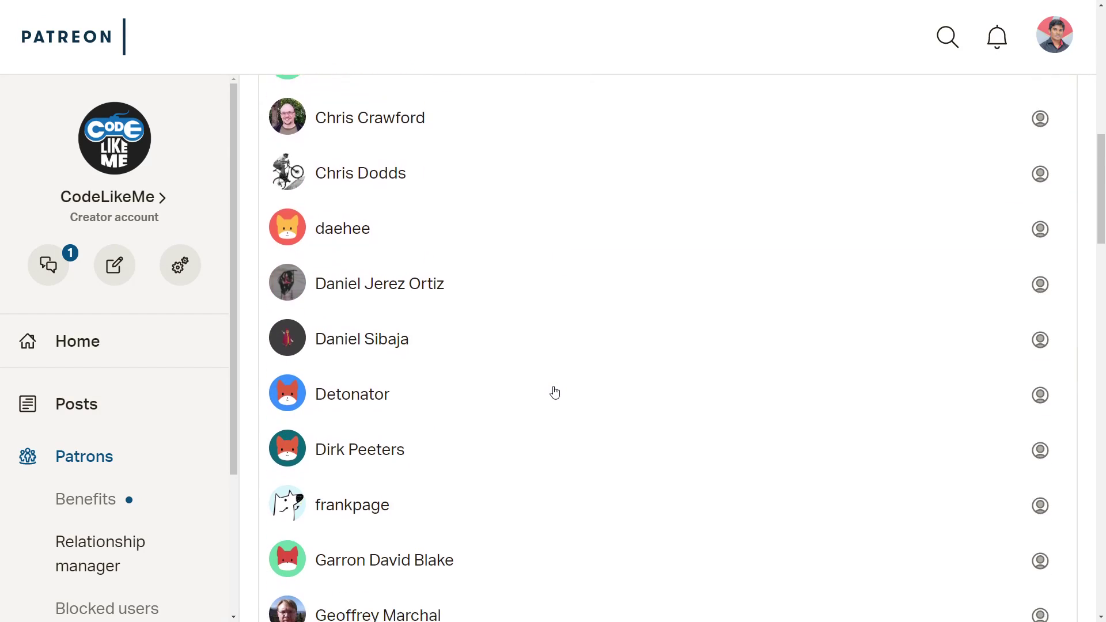
scroll(556, 394, down, 15)
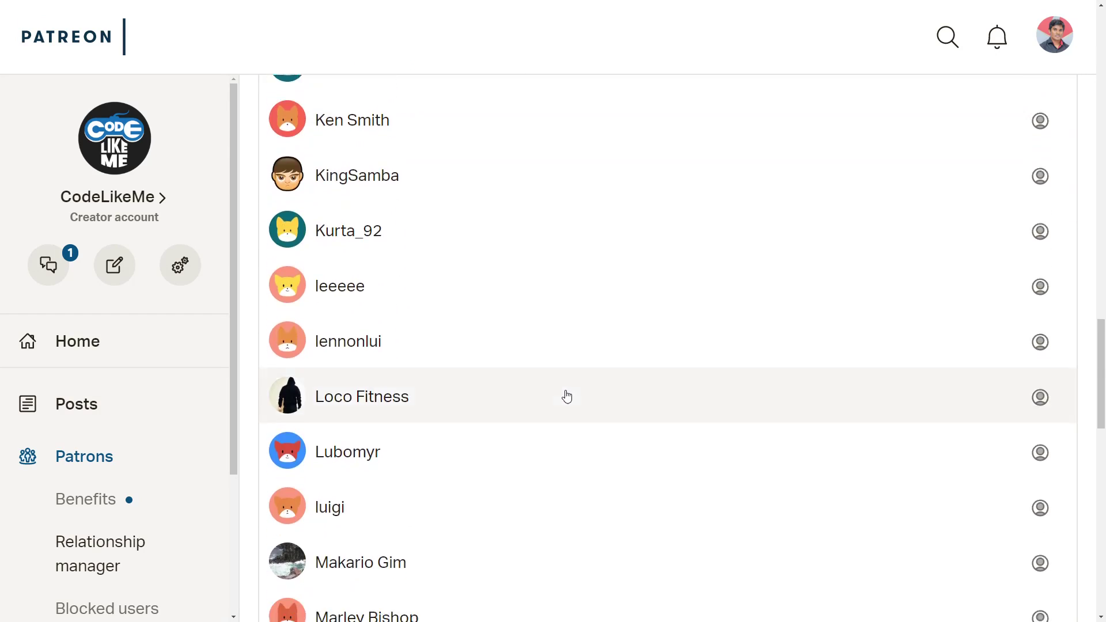
scroll(567, 396, down, 20)
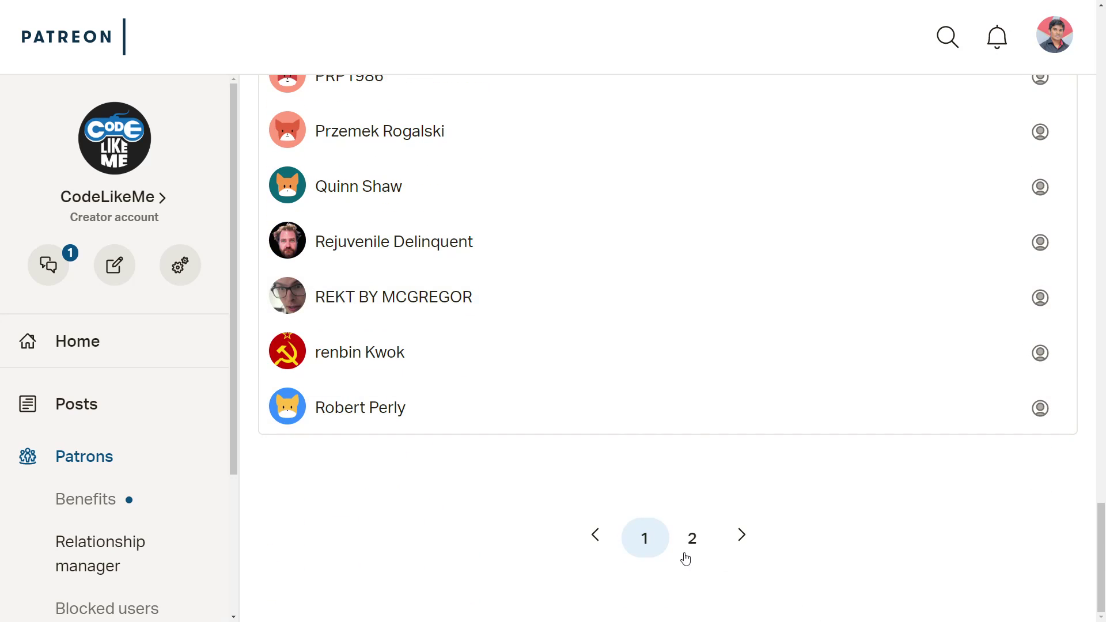
click(691, 538)
scroll(680, 469, down, 3)
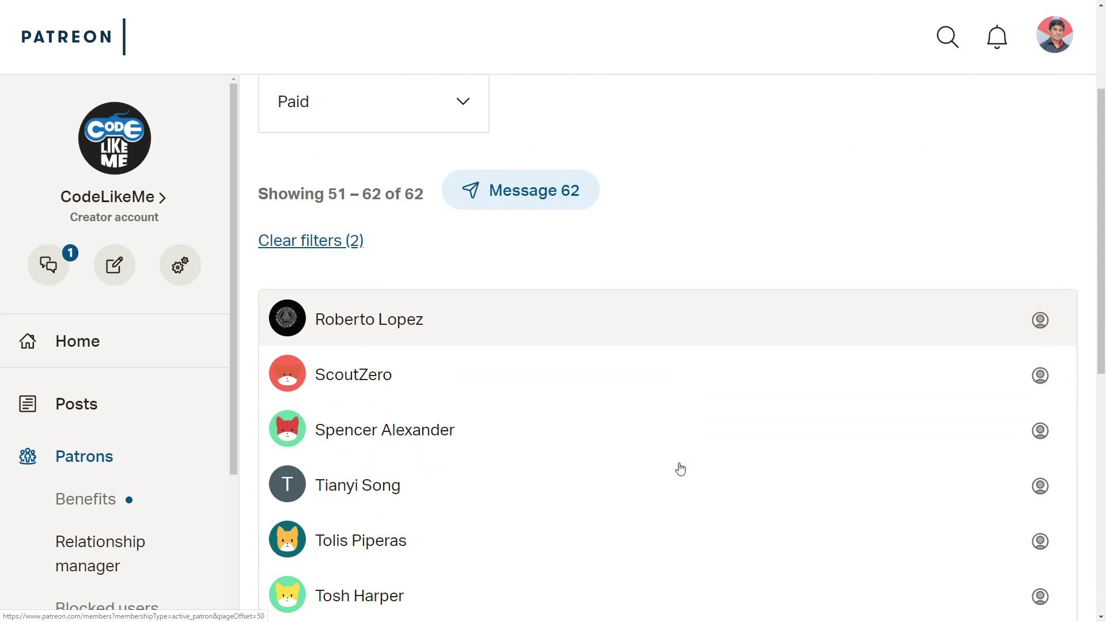
scroll(680, 469, down, 8)
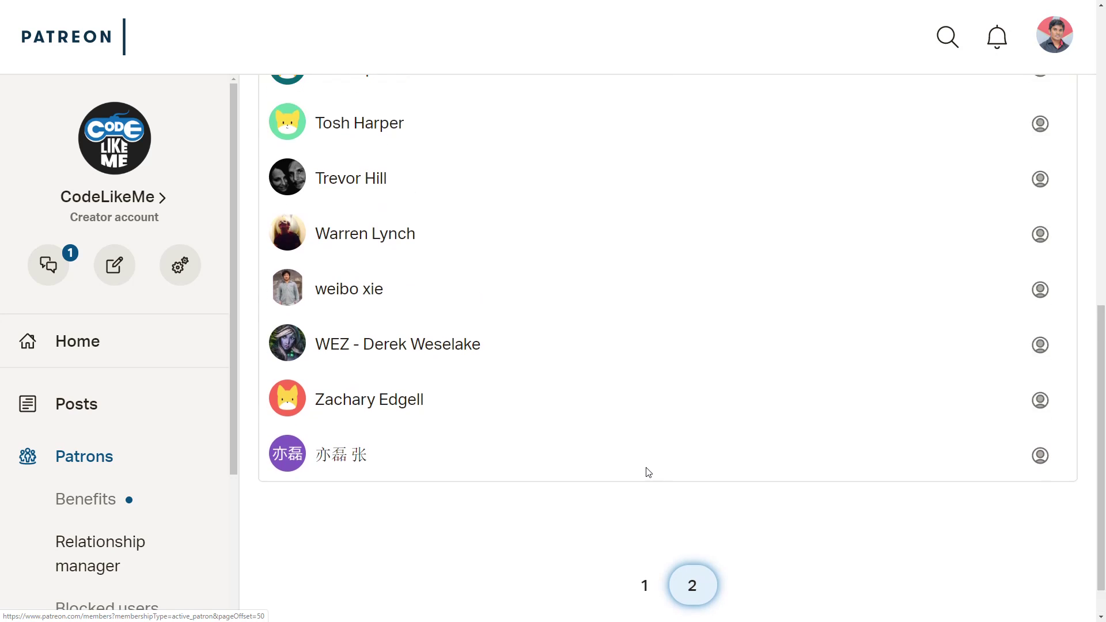
scroll(648, 473, up, 2)
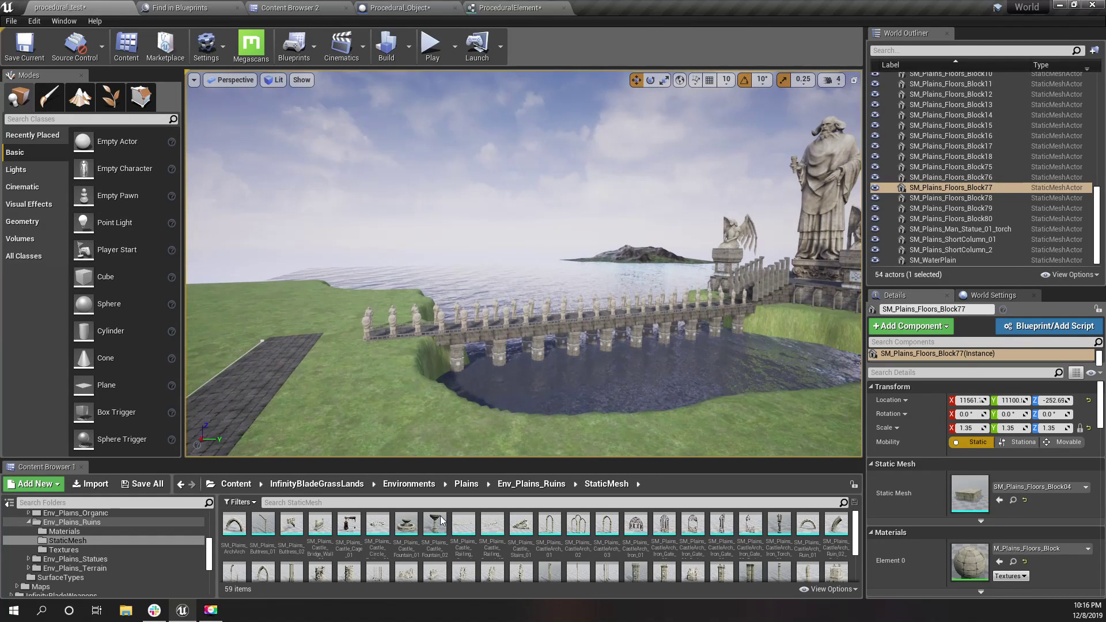
- Inspect the mesh preview of the Procedural_Object blueprint in Unreal Editor and return to the procedural_test level
click(441, 4)
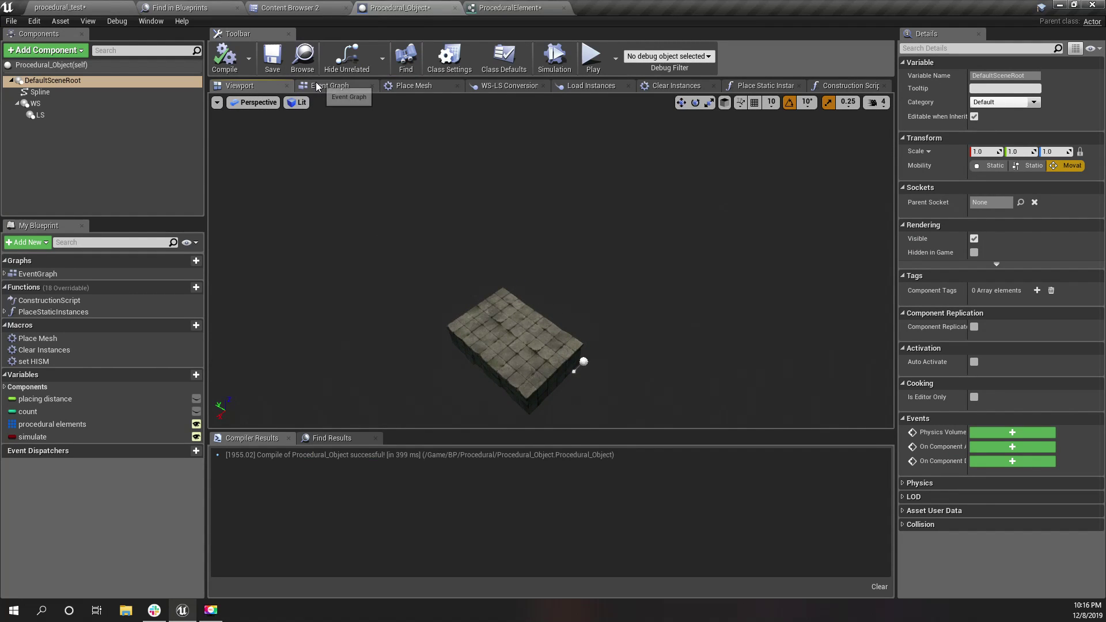
right_drag(603, 315, 551, 315)
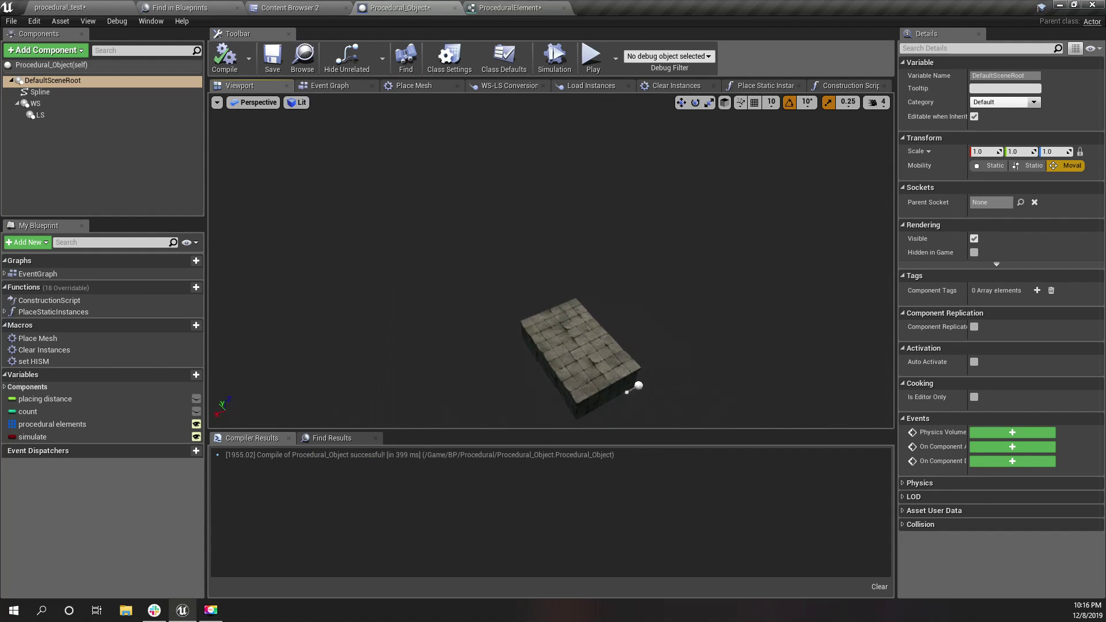
click(84, 7)
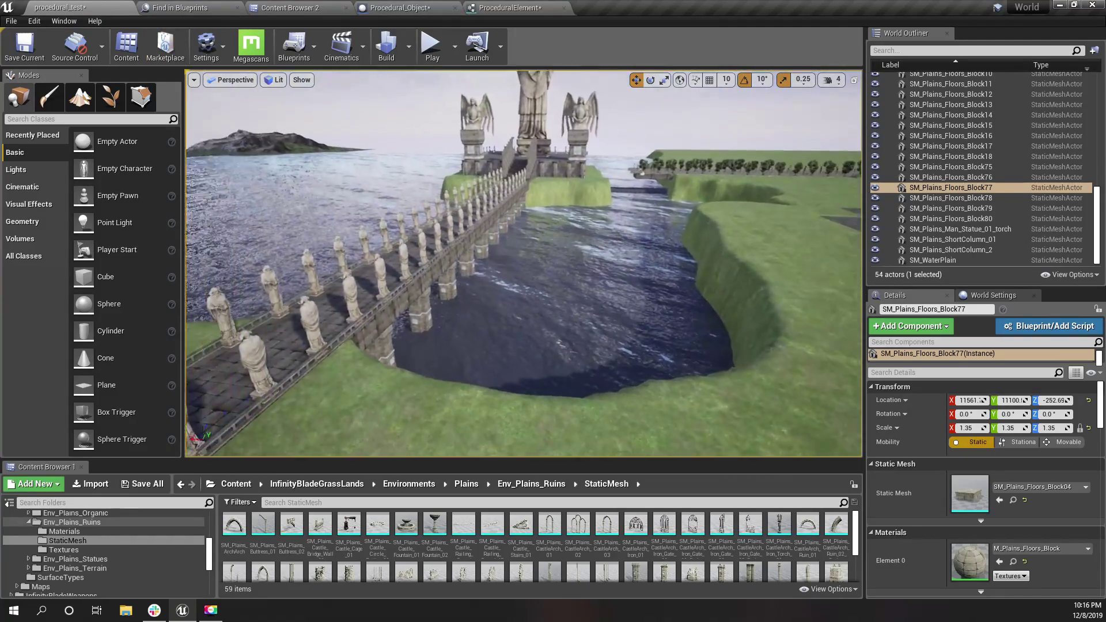
- Survey the bridge, statues and roads in the level and select the Procedural_Object2 actor
right_drag(523, 263, 832, 197)
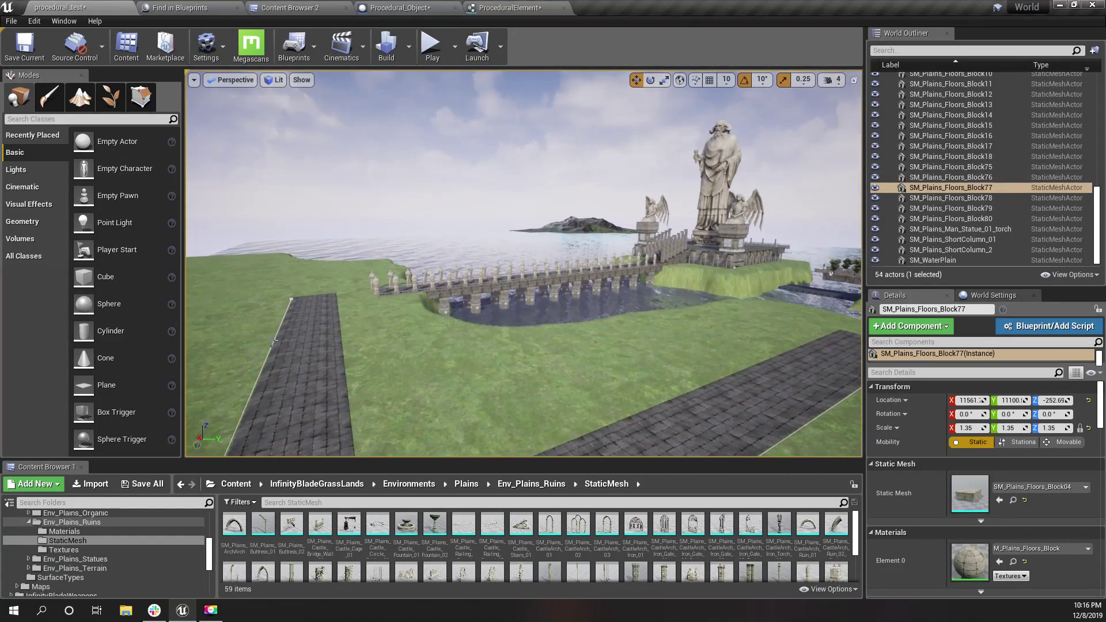
click(496, 315)
click(1018, 178)
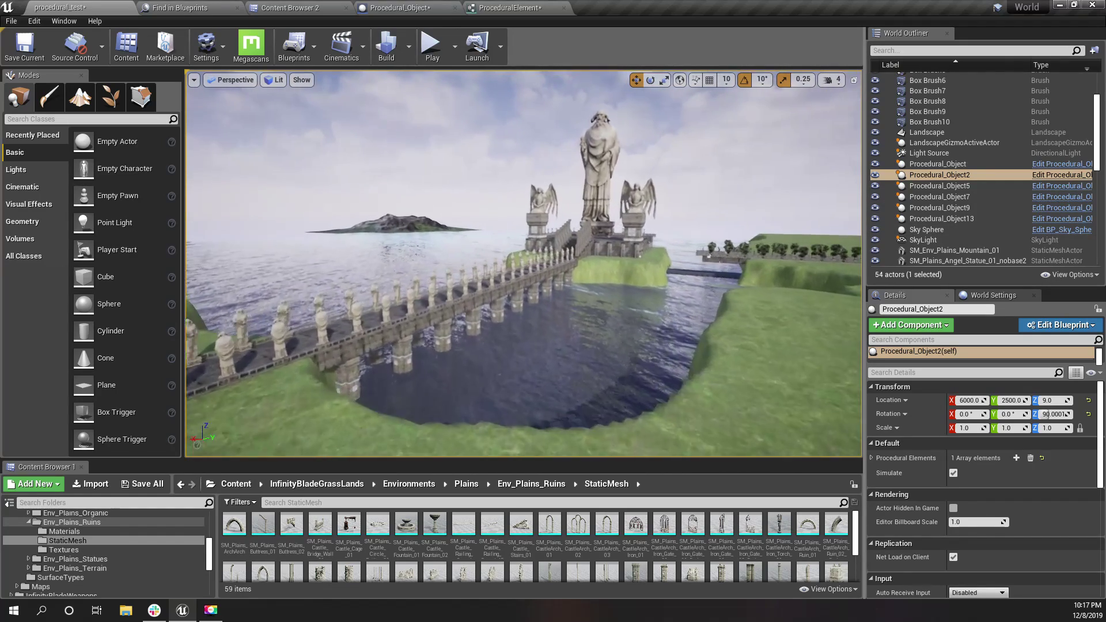
right_drag(523, 385, 565, 317)
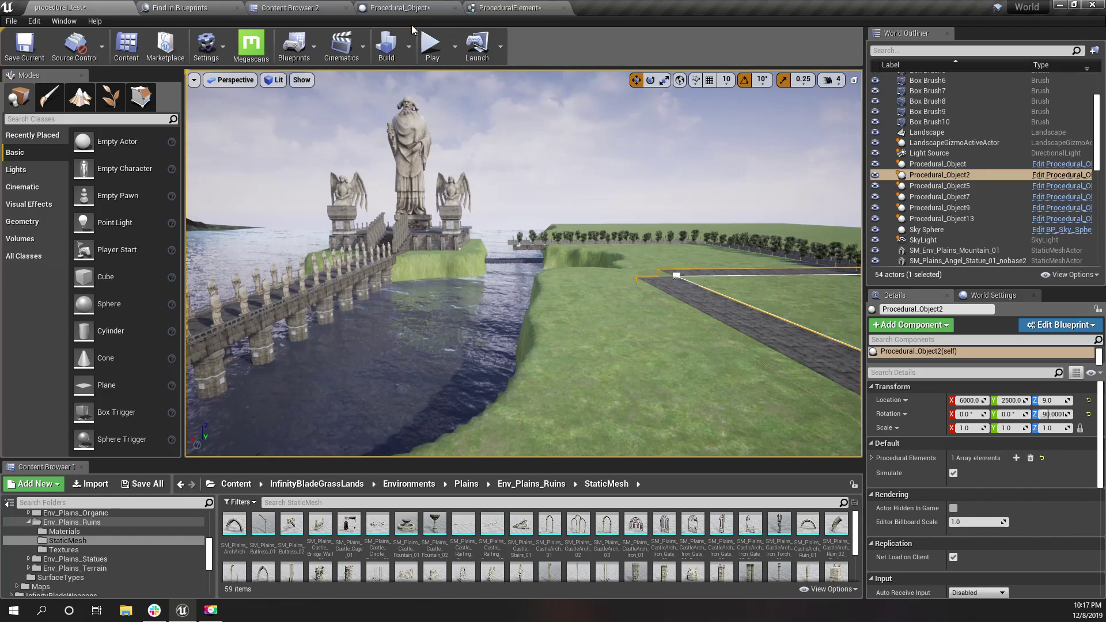
- In Procedural_Object's construction script, align the Place Static Instances node with the entry node and inspect the procedural elements variable
click(395, 7)
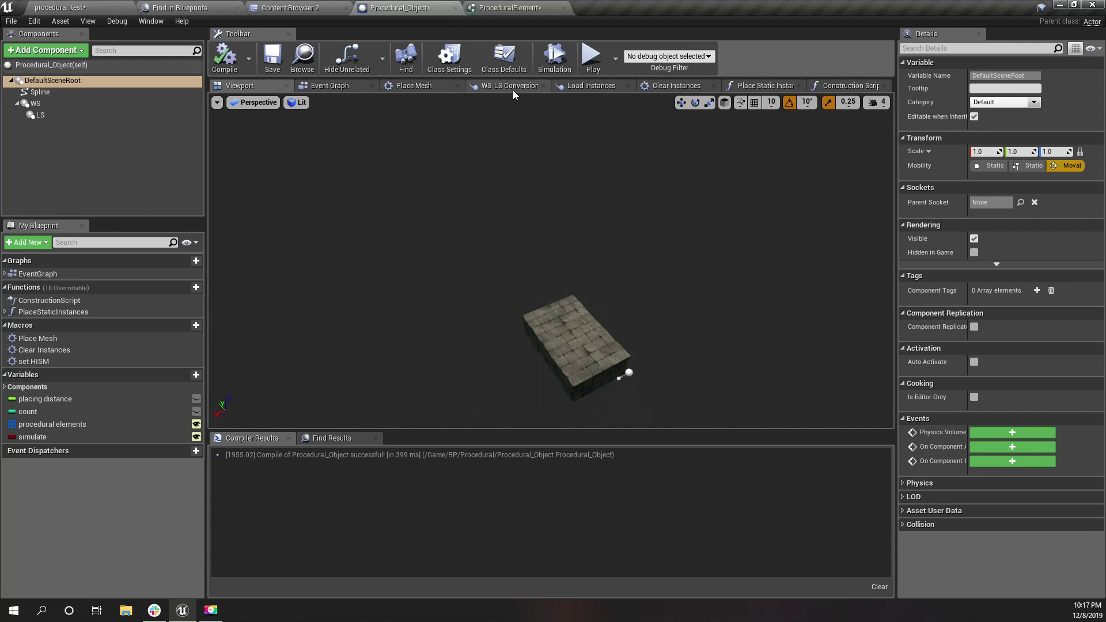
click(339, 87)
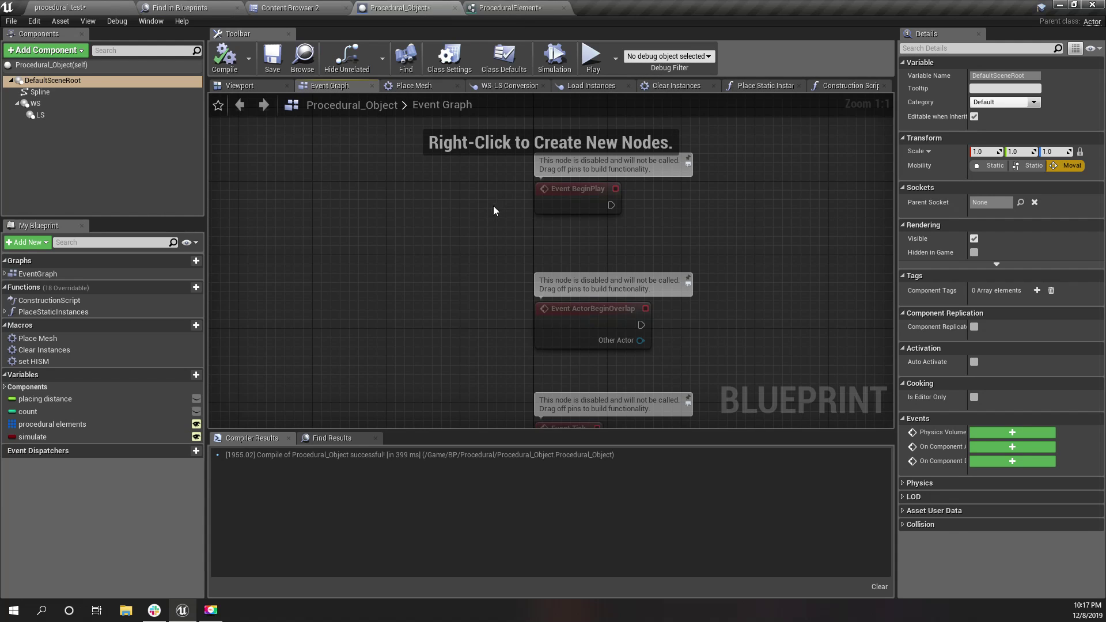
scroll(573, 225, down, 5)
click(836, 86)
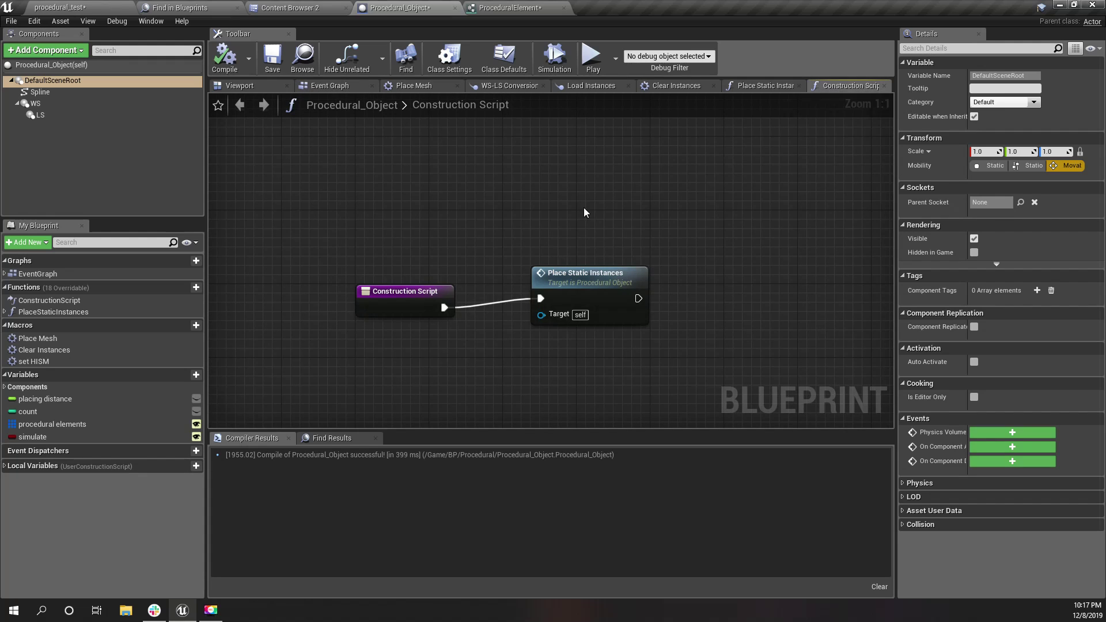
right_drag(555, 307, 515, 261)
drag(548, 240, 538, 250)
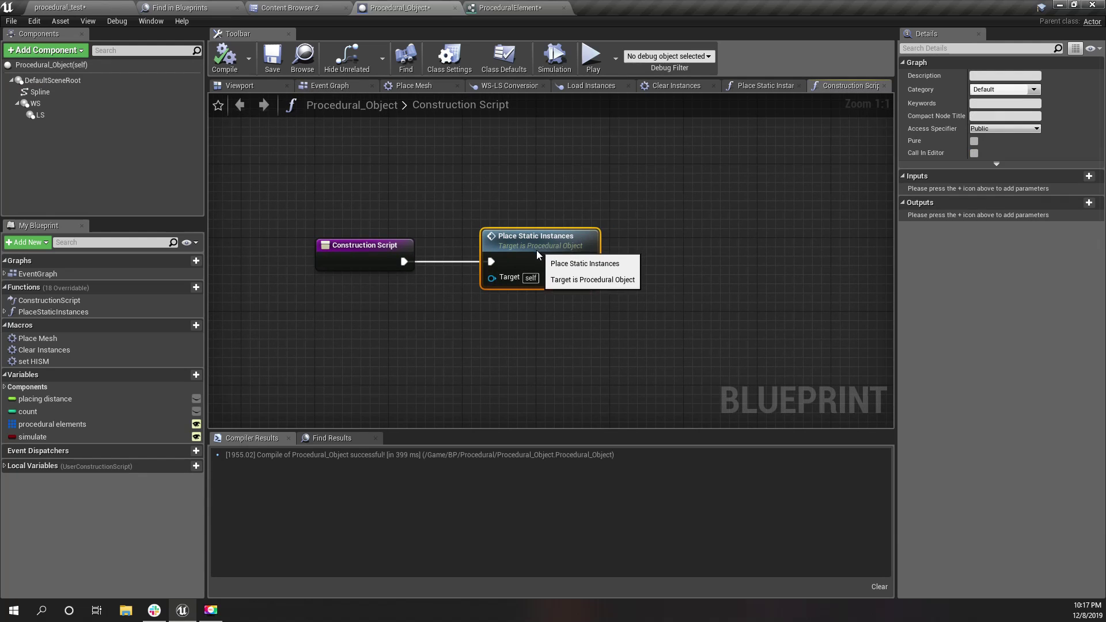
click(52, 424)
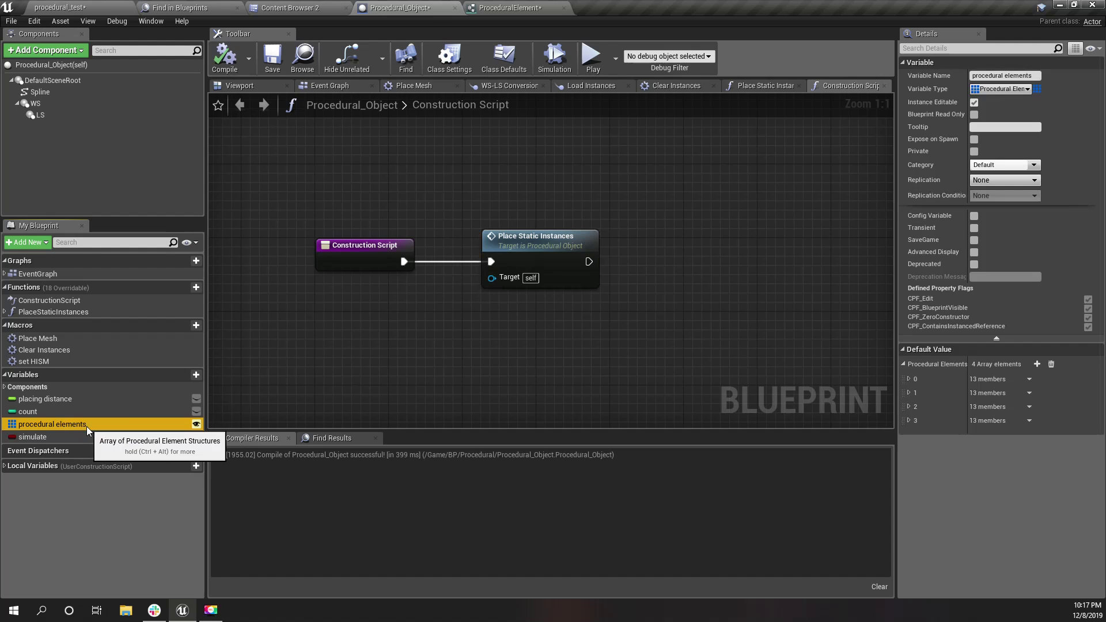
- Open the Place Static Instances function and examine its node graph, tracing the execution flow from the Branch to Set HISM
double_click(519, 241)
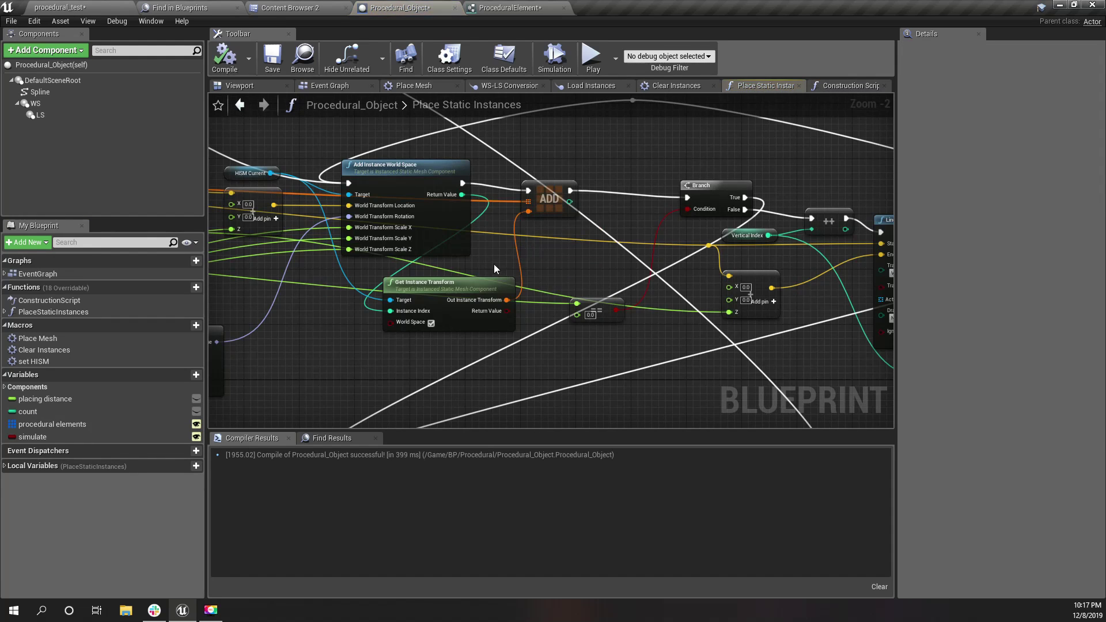
scroll(477, 285, up, 5)
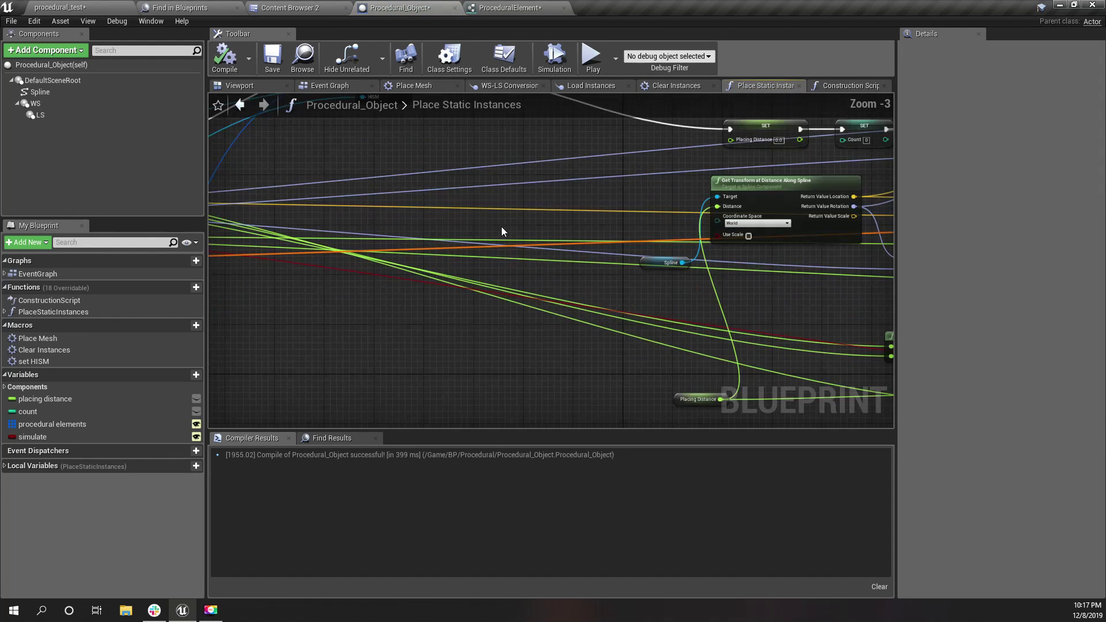
right_drag(501, 226, 502, 369)
mouse_move(449, 291)
right_down()
mouse_move(802, 298)
mouse_move(700, 230)
mouse_move(444, 281)
right_up()
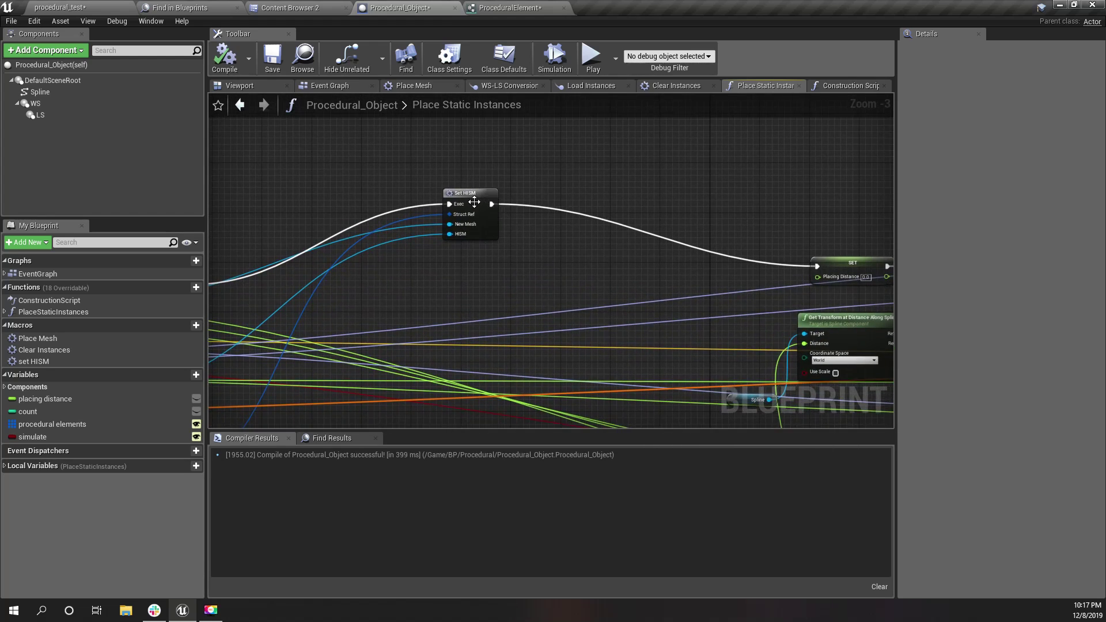
scroll(555, 229, up, 3)
scroll(547, 246, down, 4)
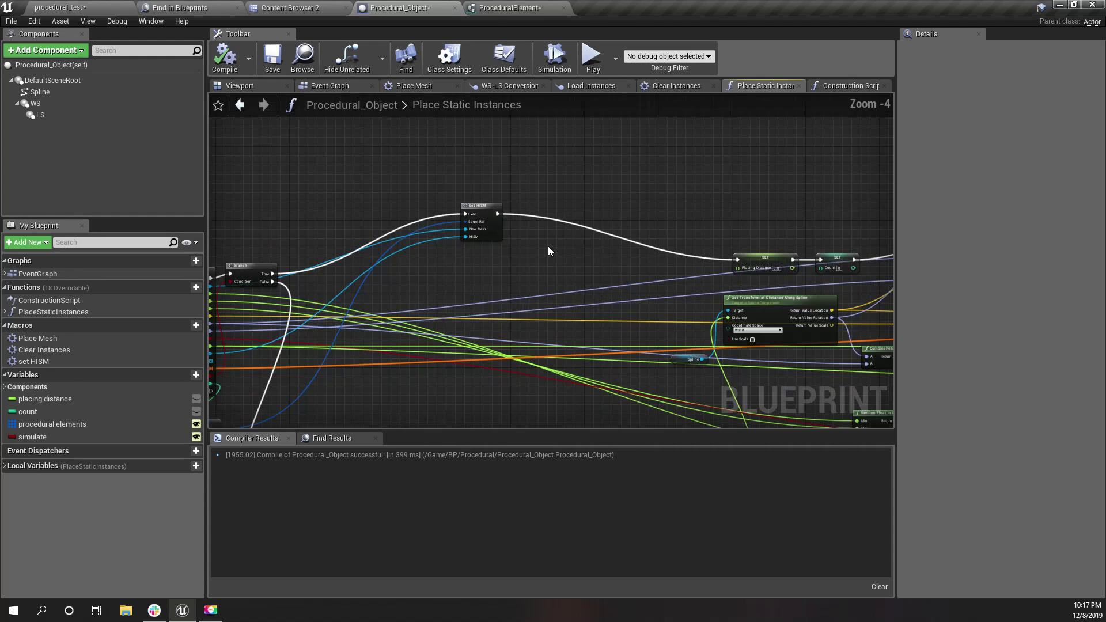
scroll(503, 230, up, 2)
right_drag(426, 256, 675, 173)
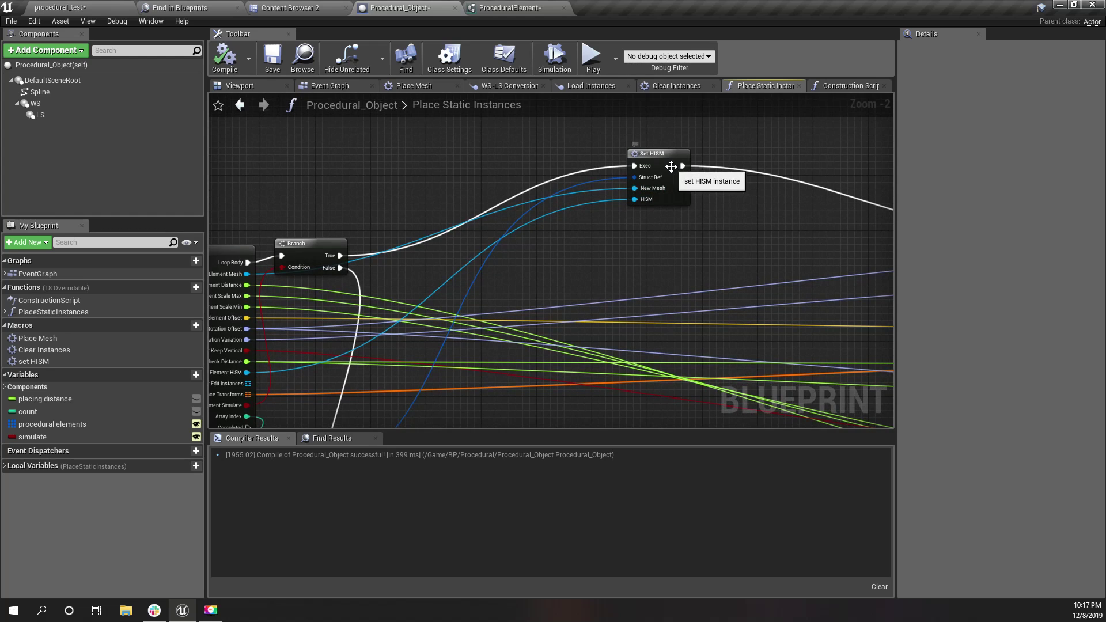
- Review the nodes inside the Set HISM macro, close the Procedural_Object blueprint and return to the level
double_click(671, 166)
scroll(502, 262, up, 5)
right_drag(503, 261, 274, 244)
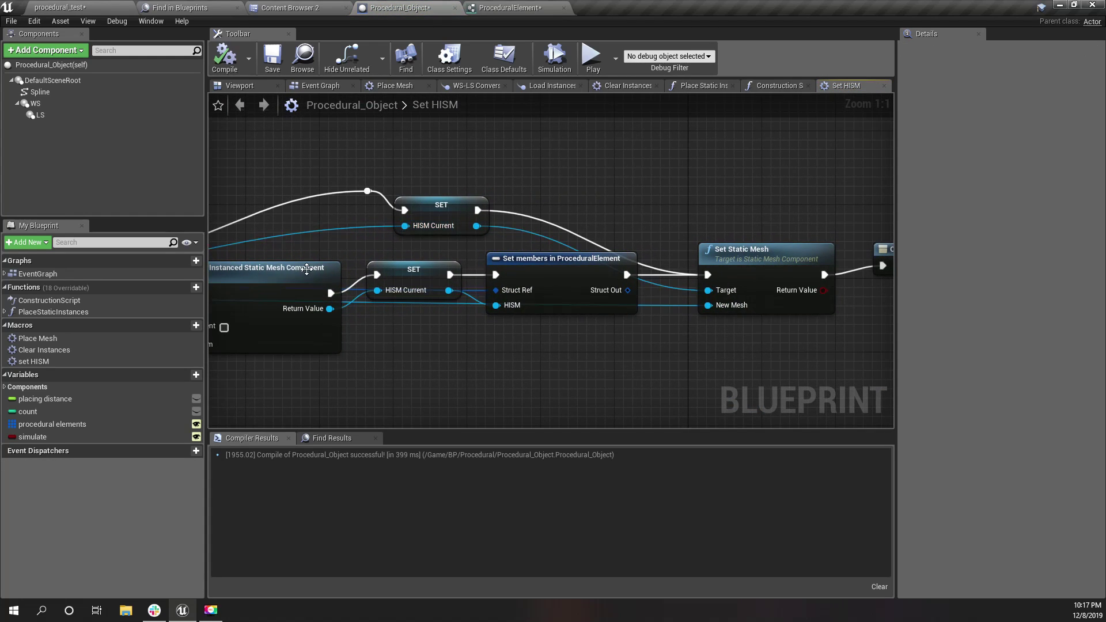
scroll(306, 221, down, 3)
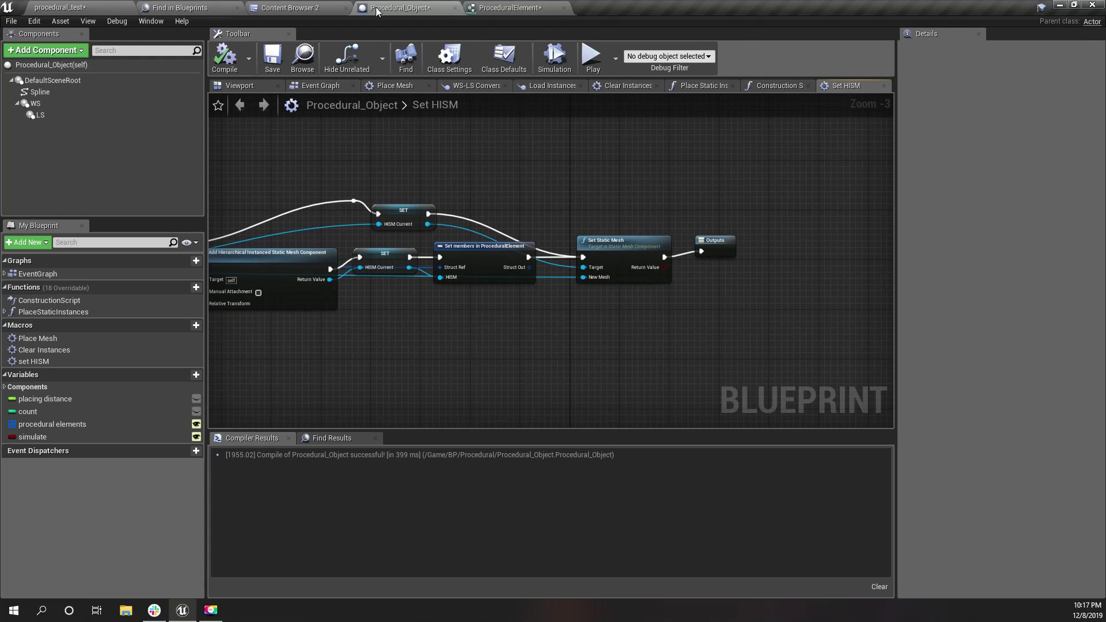
click(455, 8)
click(60, 7)
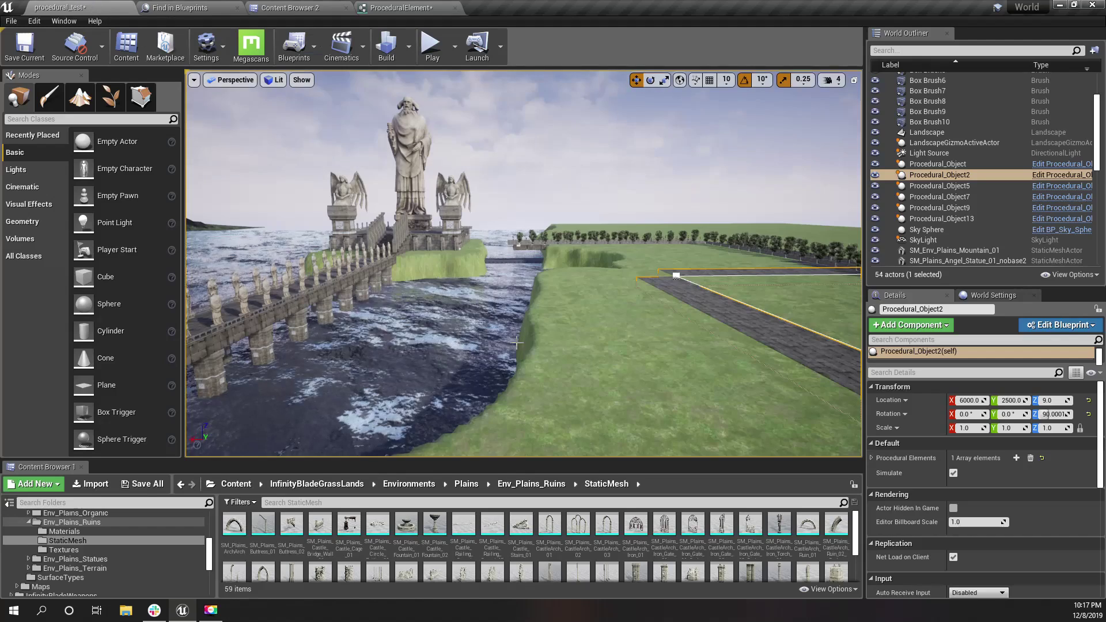
- Fly down to the bridge and examine where the pillar bases meet the water surface
right_drag(517, 343, 331, 394)
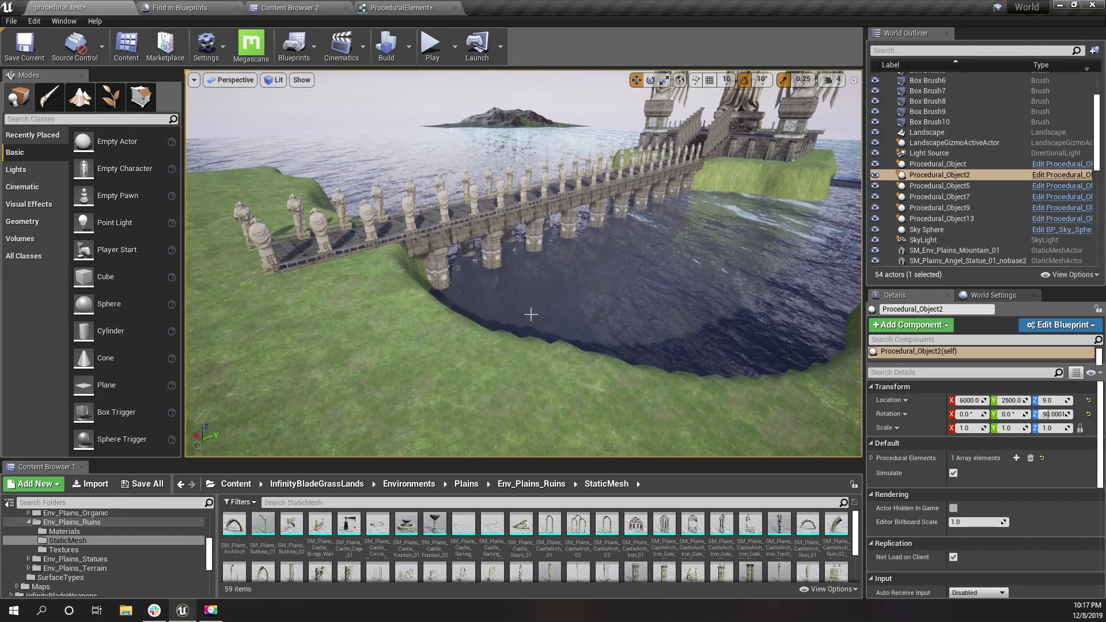
key(w)
mouse_move(531, 314)
right_down()
mouse_move(636, 280)
mouse_move(544, 265)
mouse_move(527, 313)
mouse_move(476, 329)
mouse_move(461, 306)
mouse_move(489, 311)
mouse_move(501, 346)
mouse_move(521, 340)
mouse_move(522, 317)
right_up()
key(s)
key(w)
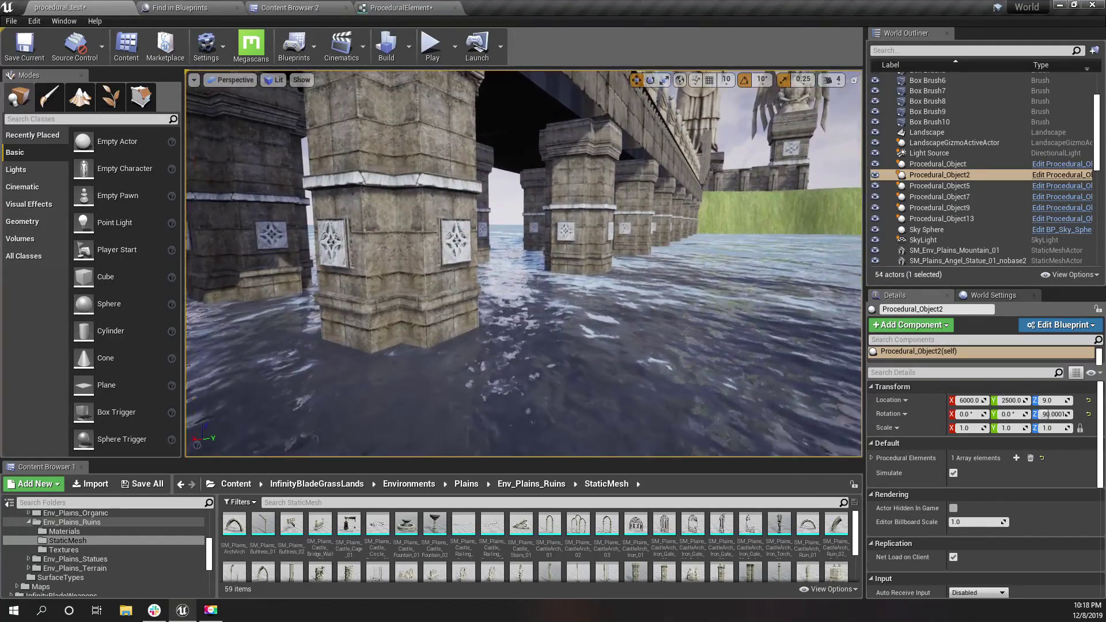
key(w)
right_drag(521, 317, 520, 339)
right_drag(489, 245, 476, 254)
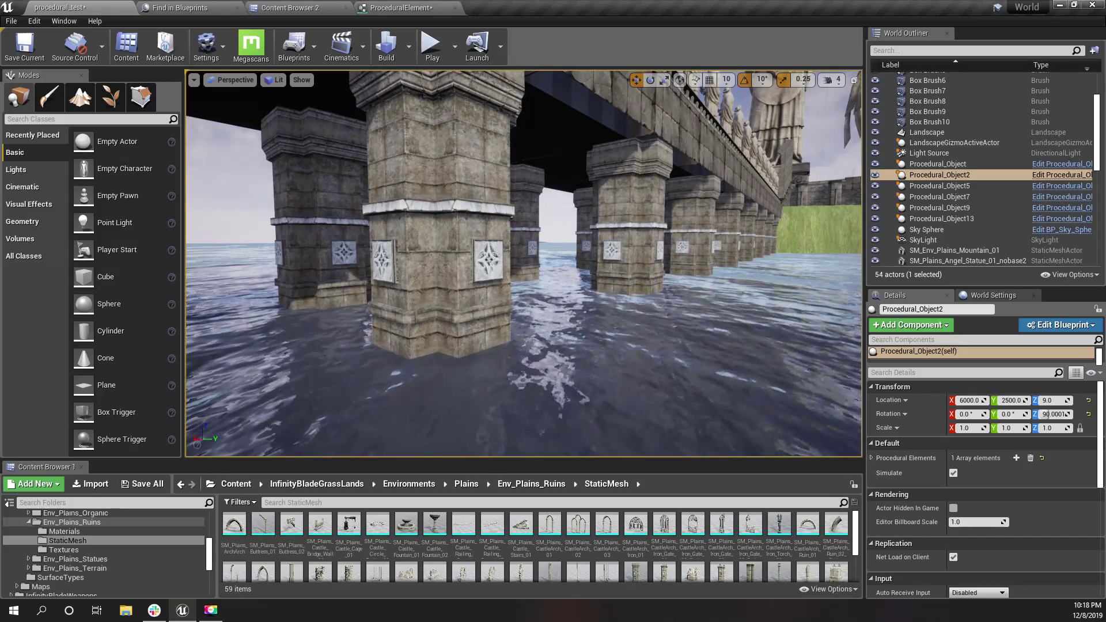
right_drag(436, 367, 508, 351)
key(w)
key(s)
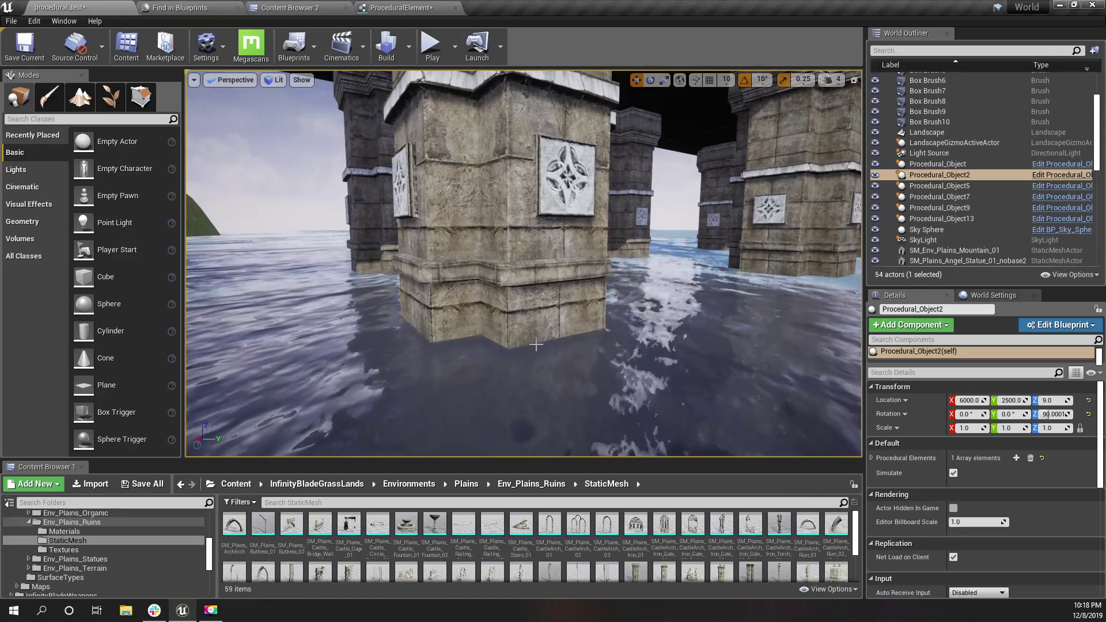
- Open the large column static mesh from the StaticMesh folder and view the whole pillar in its preview
key(s)
right_drag(575, 341, 452, 317)
scroll(746, 542, down, 1)
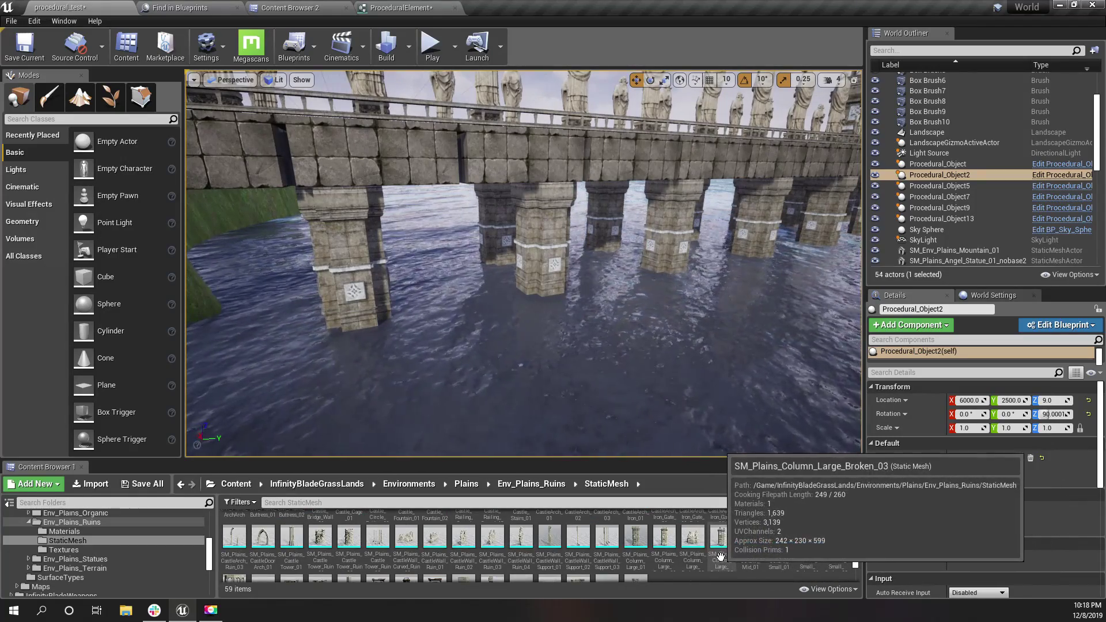
double_click(644, 541)
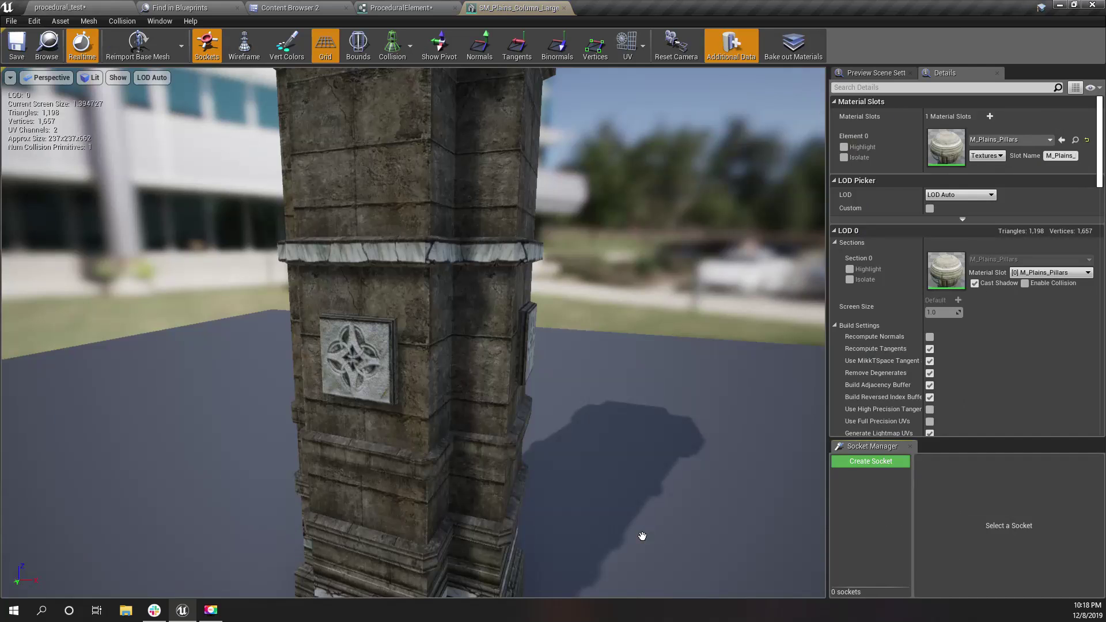
key(s)
right_drag(639, 535, 708, 537)
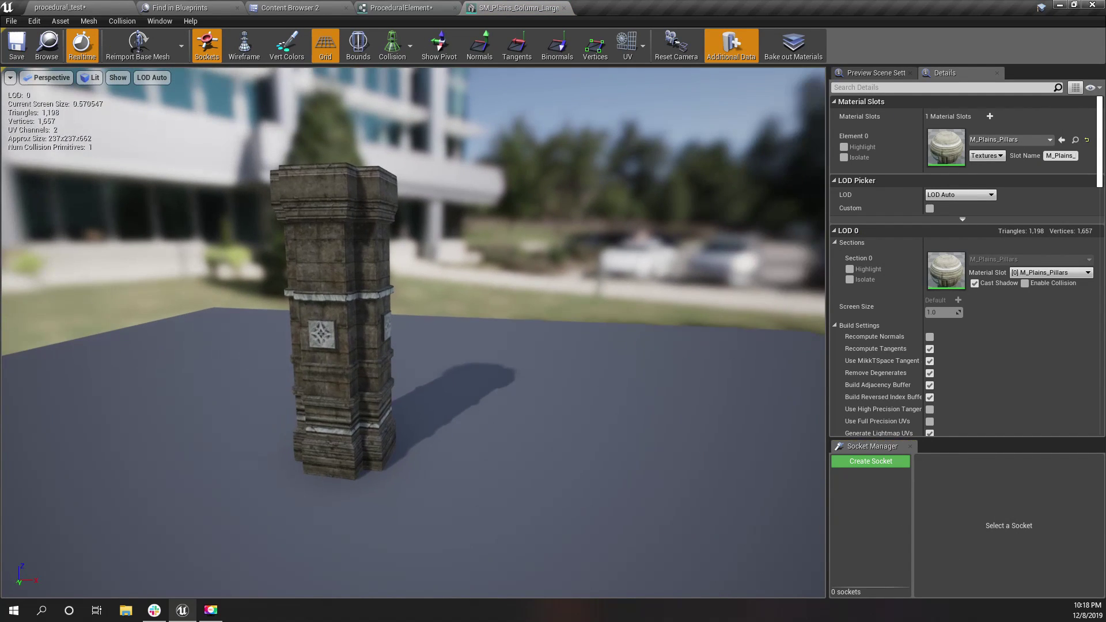
- Open the column mesh's M_Plains_Pillars material and locate that asset in the Content Browser
drag(375, 274, 750, 205)
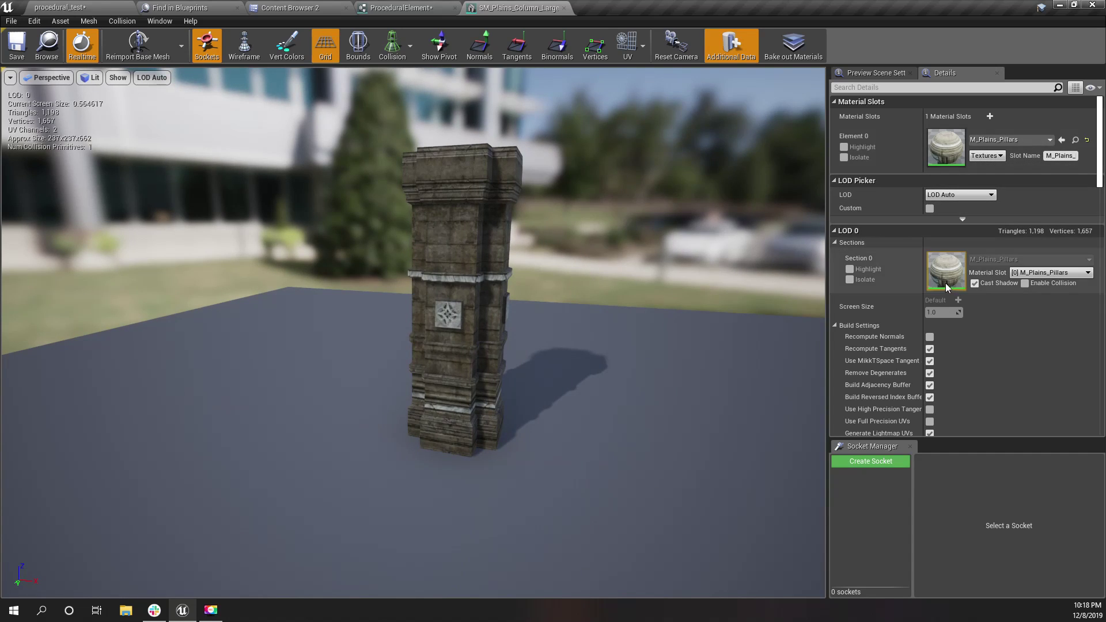
double_click(943, 161)
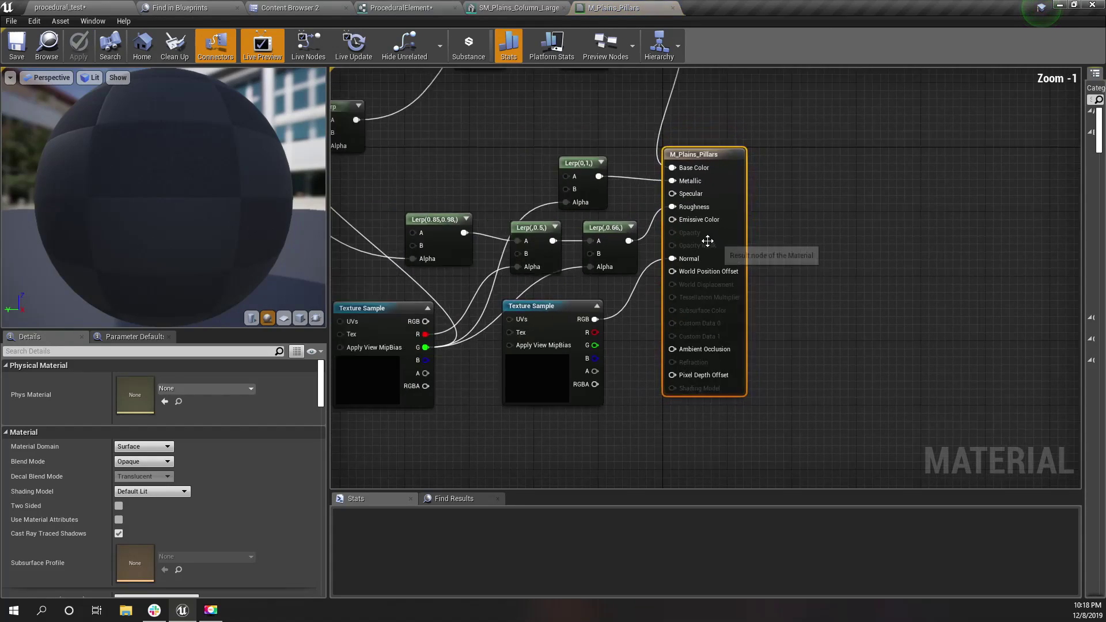
click(47, 46)
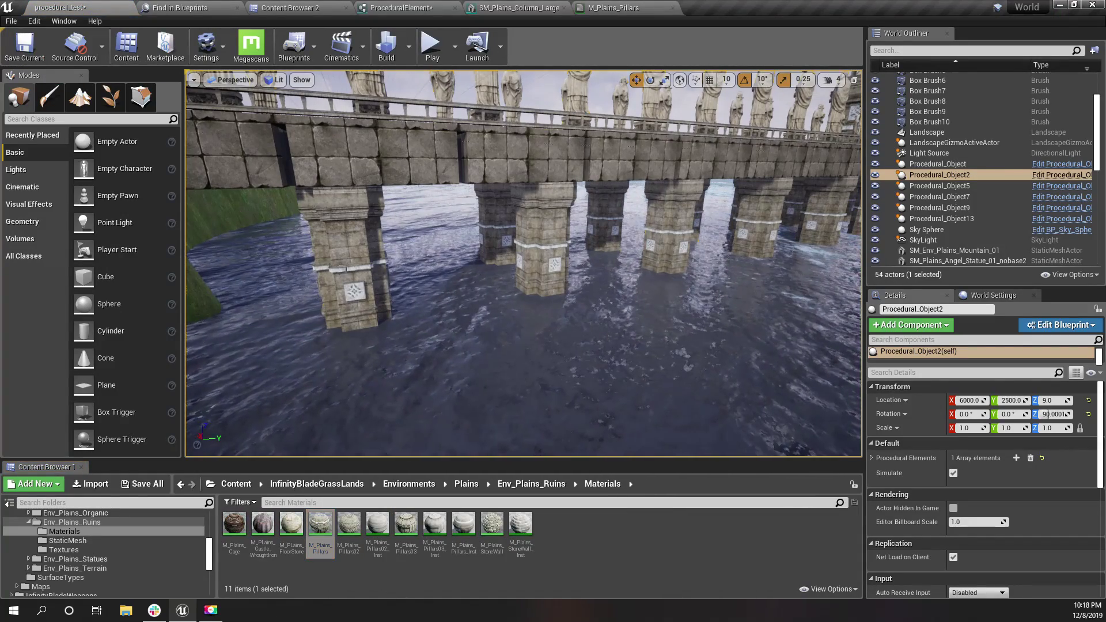
- Select Procedural_Object5 and inspect its procedural elements 5 and 4 to identify the mesh used for the bridge pillars
click(940, 186)
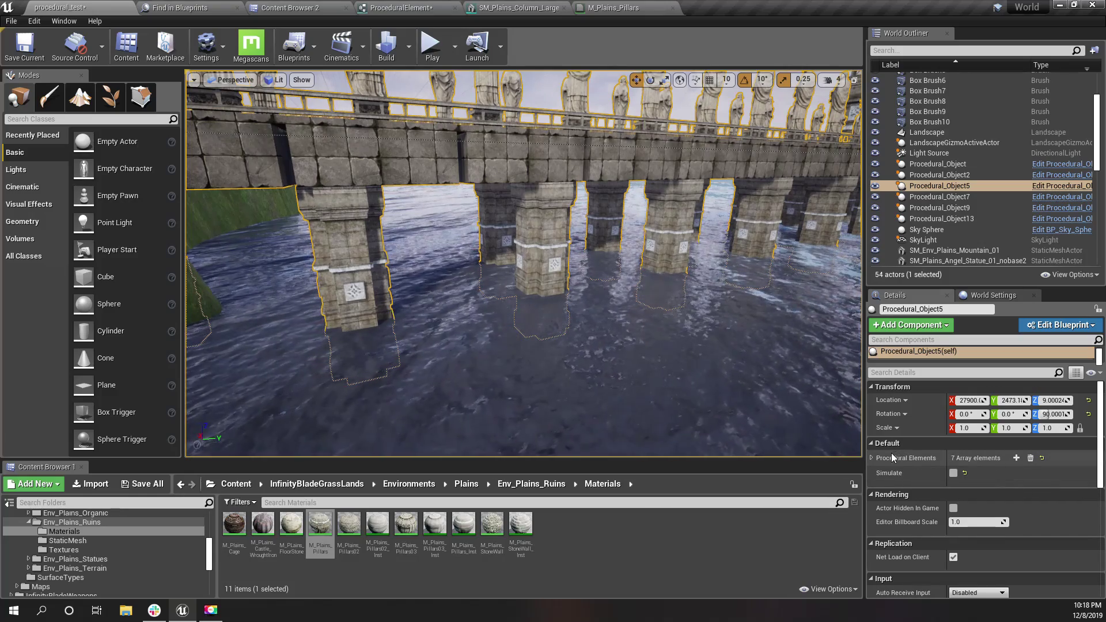
click(873, 458)
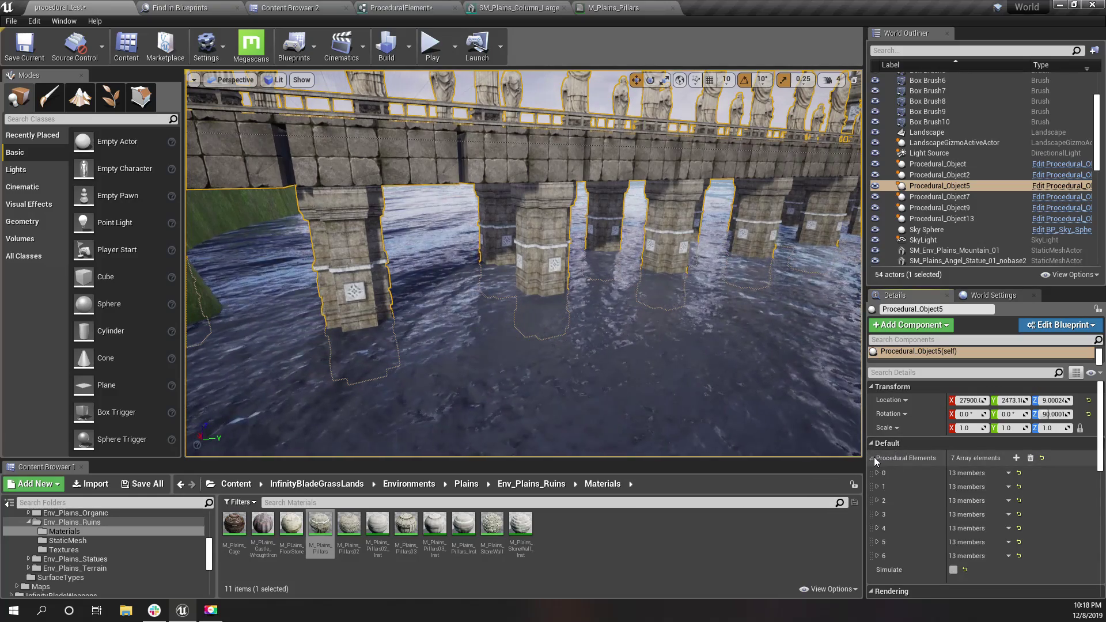
scroll(876, 461, down, 2)
click(877, 469)
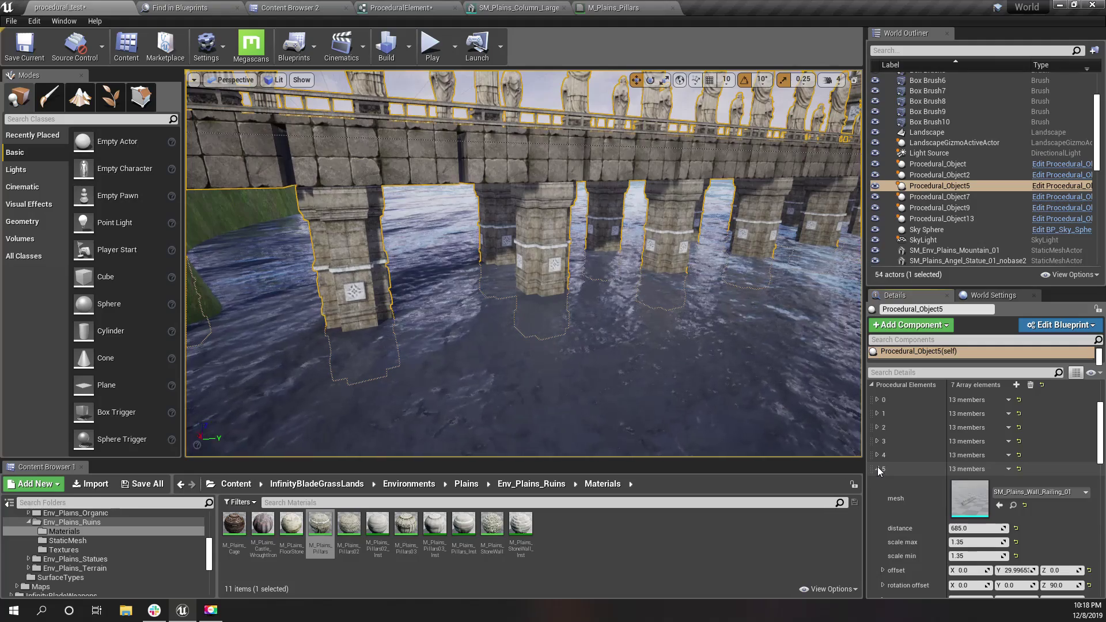
click(878, 469)
click(877, 455)
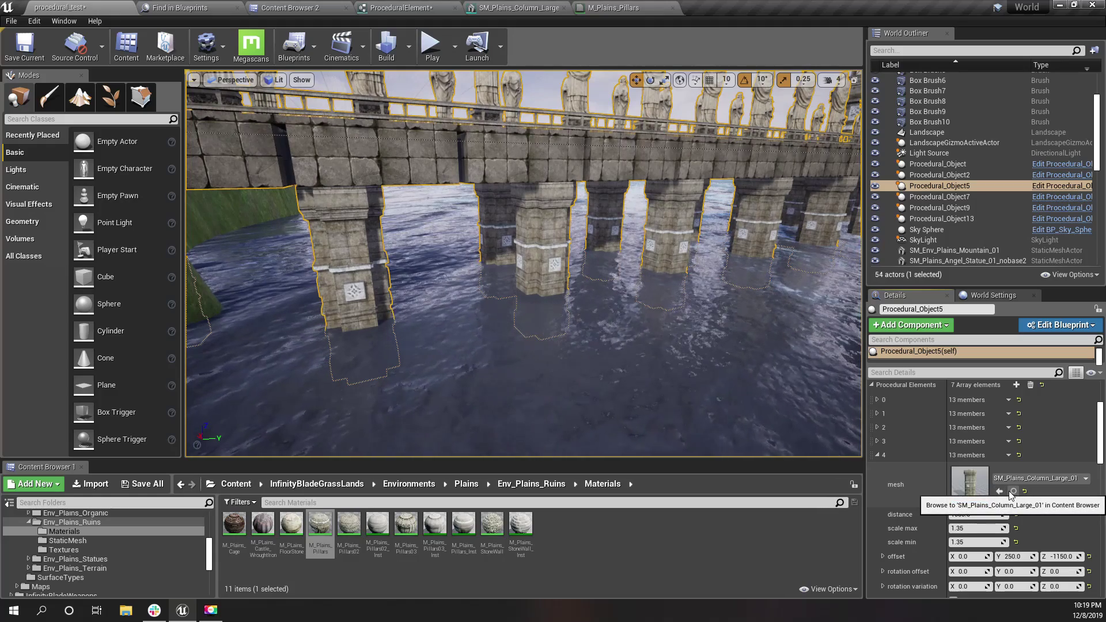
- Locate and open element 4's SM_Plains_Column_Large_01 mesh, and find its assigned material in the Content Browser
click(1013, 491)
double_click(636, 543)
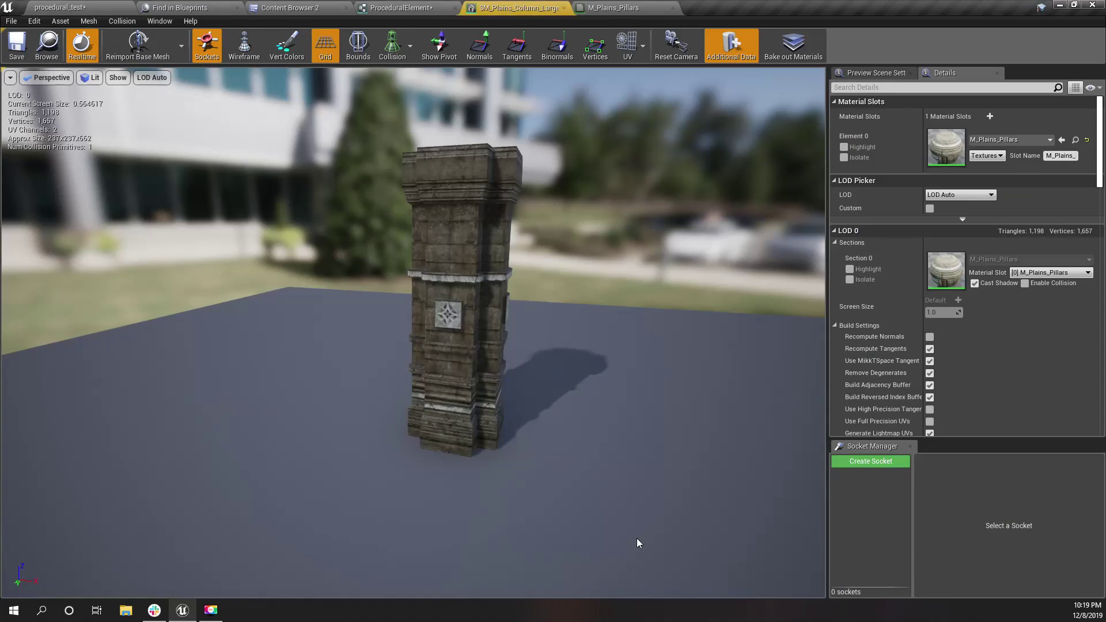
click(1075, 140)
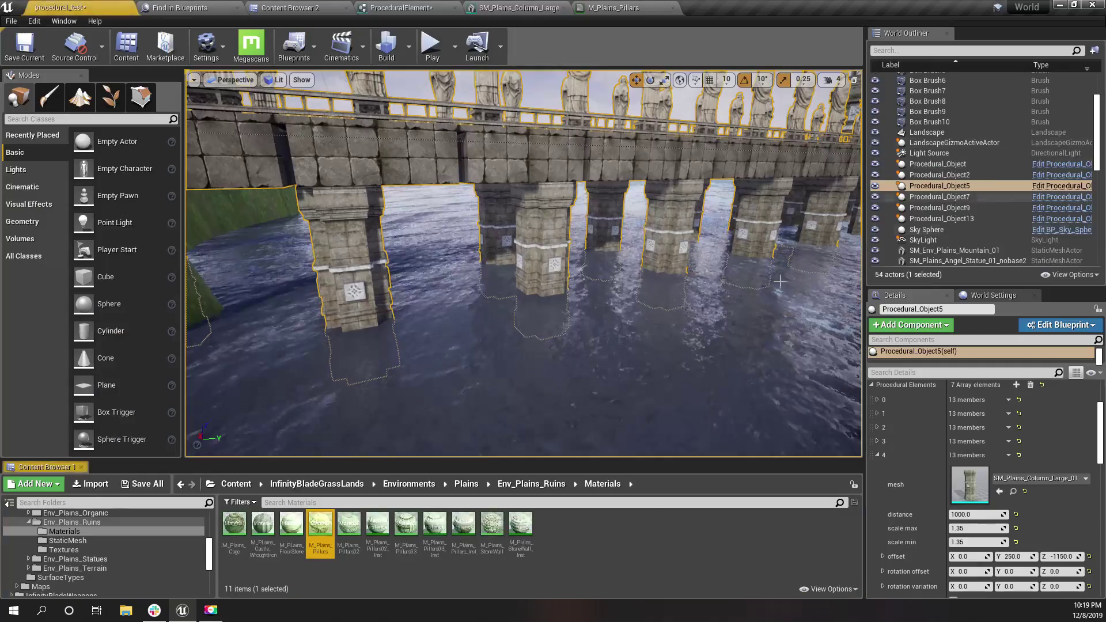
- Enlarge the Content Browser area and its asset thumbnails in the Materials folder, and switch the editor to fullscreen
click(344, 535)
click(321, 525)
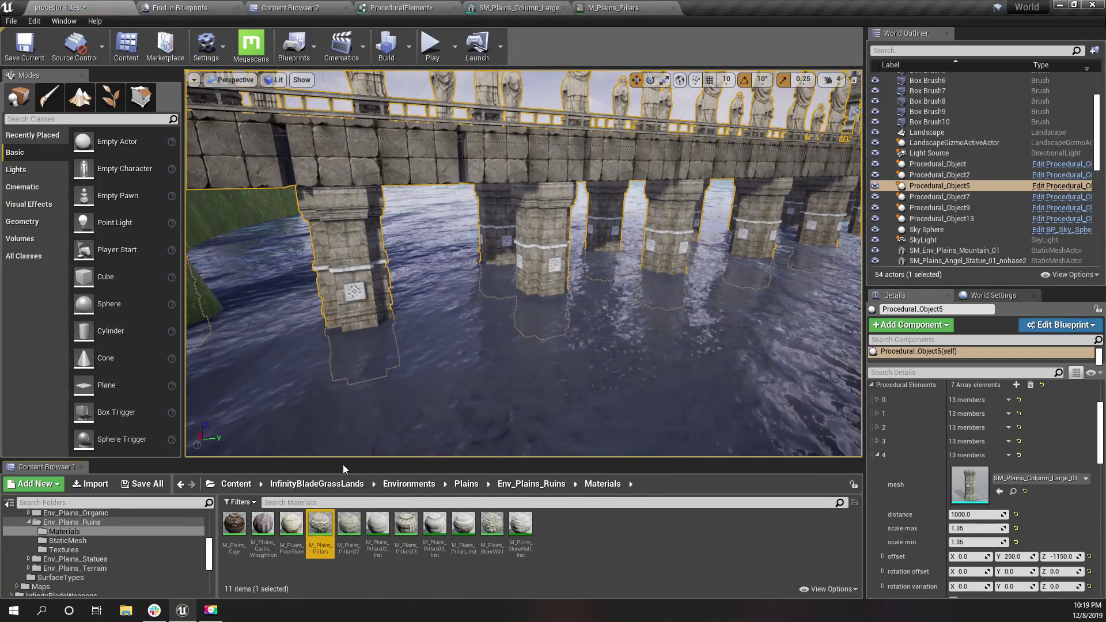
drag(344, 462, 339, 384)
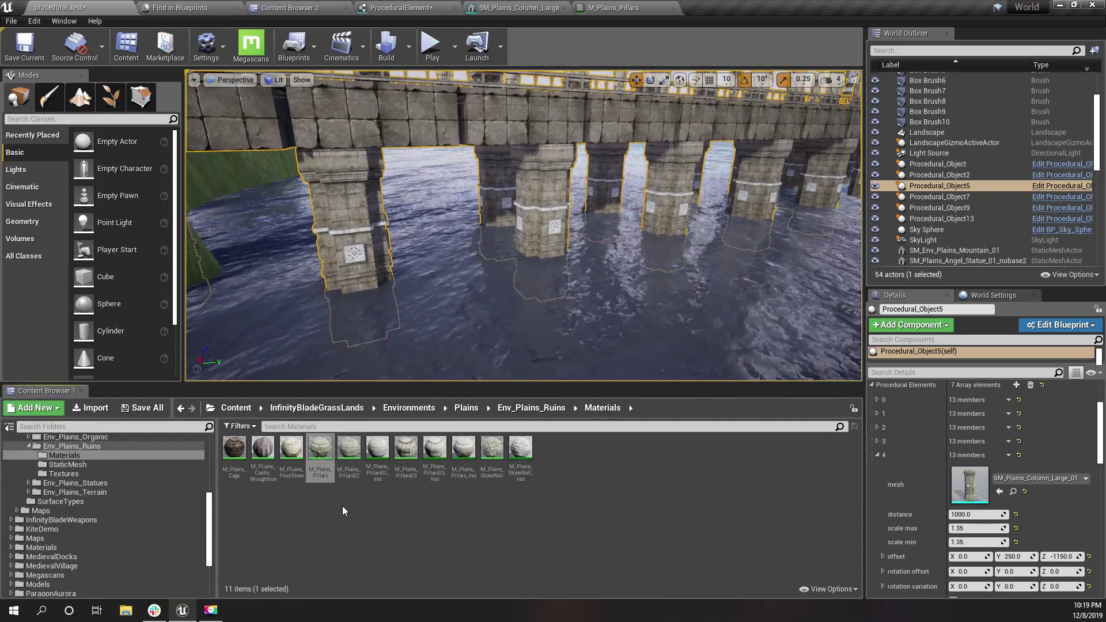
ctrl+scroll(344, 511, up, 2)
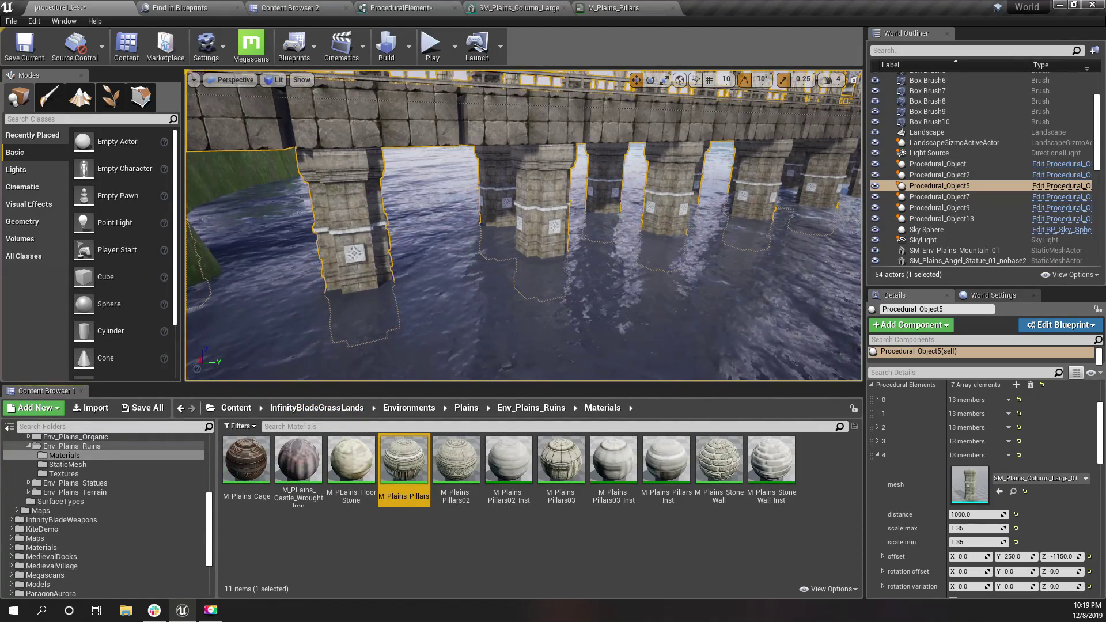
key(shift+F11)
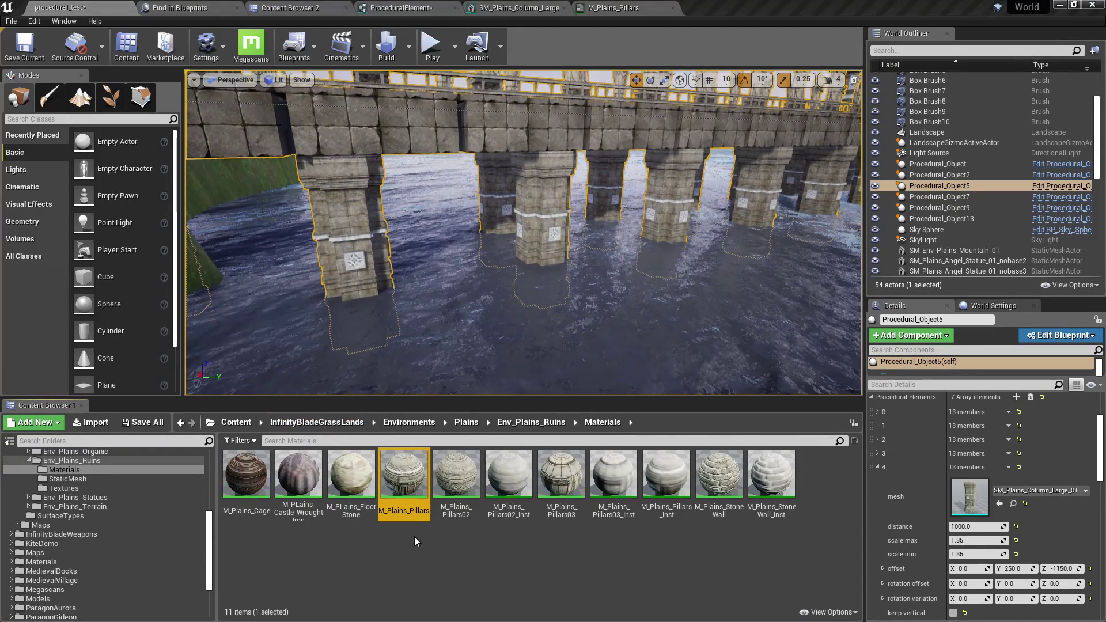
- Duplicate the M_Plains_Pillars material and name the copy M_Plains_Pillars_Wet
click(453, 496)
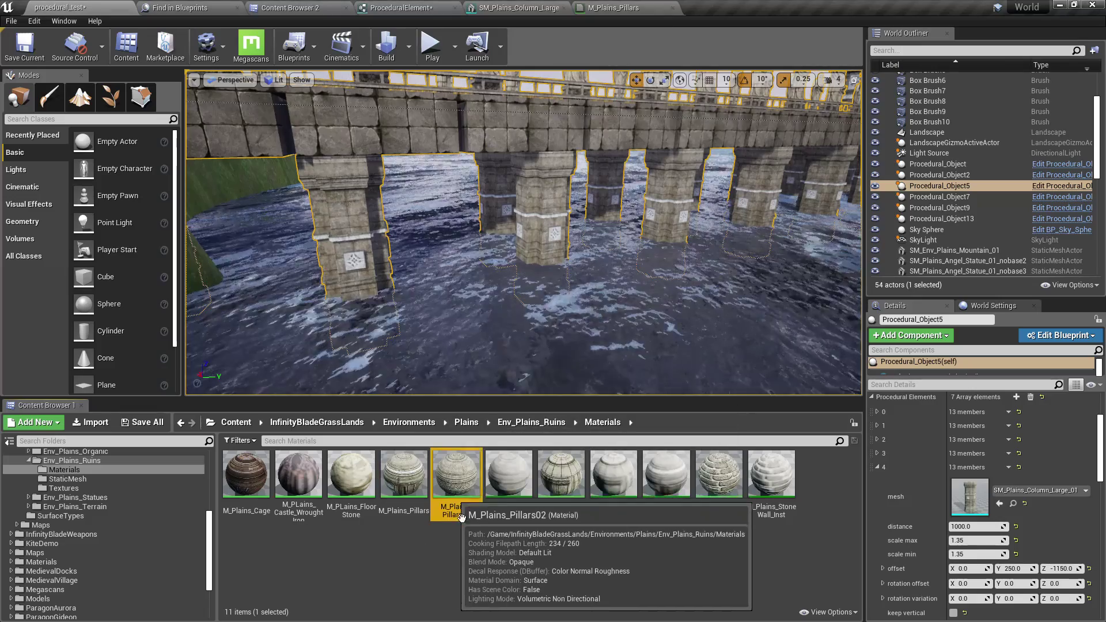
click(411, 497)
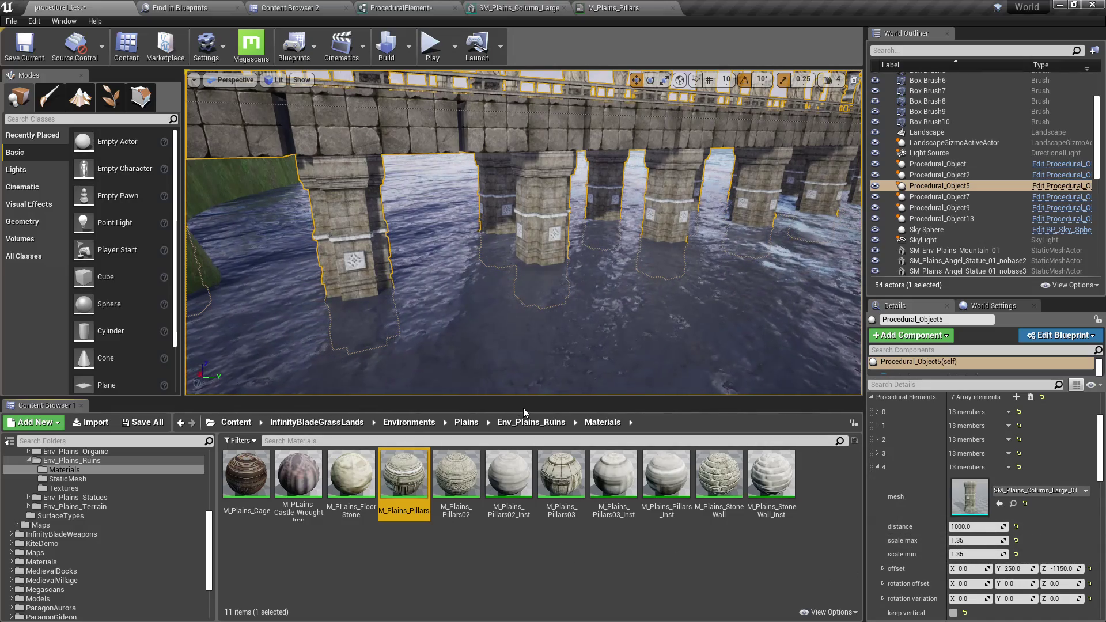
key(ctrl+w)
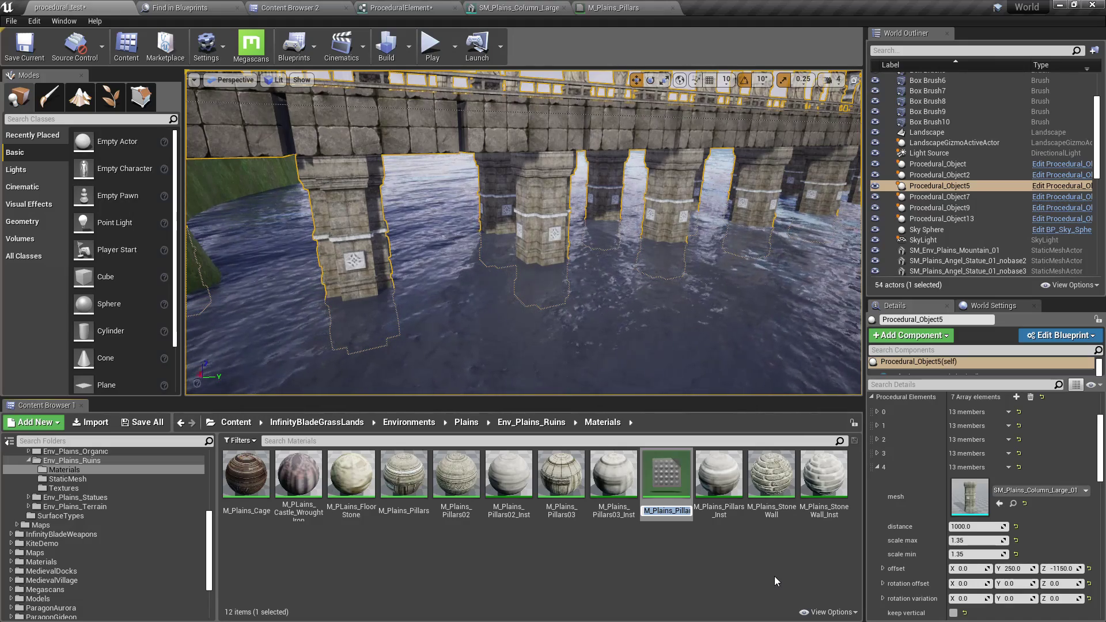
key(End)
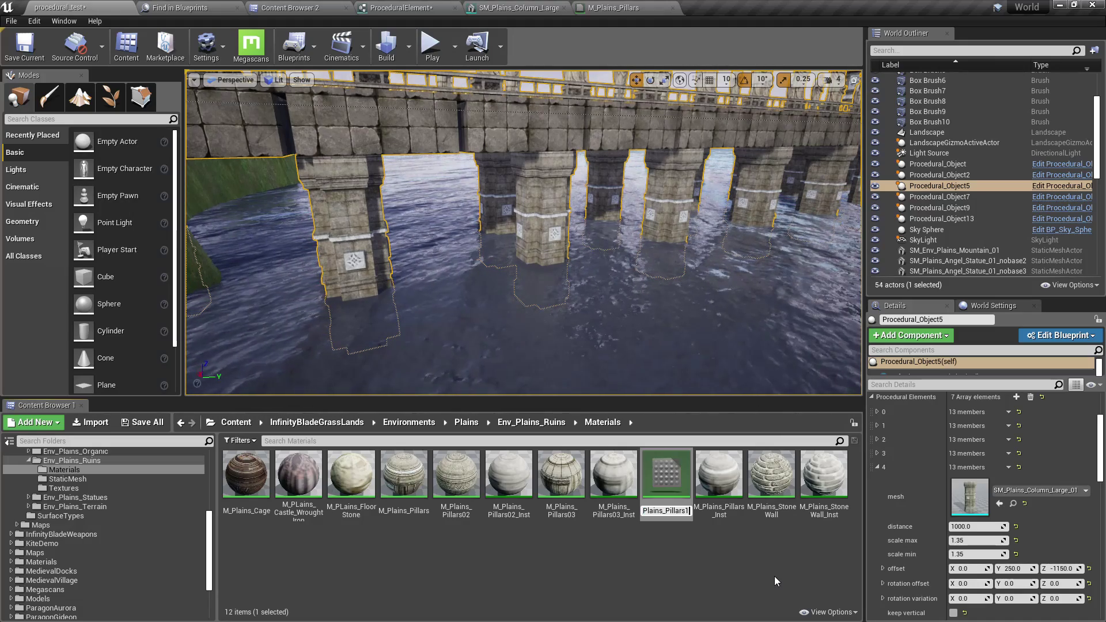
key(BackSpace)
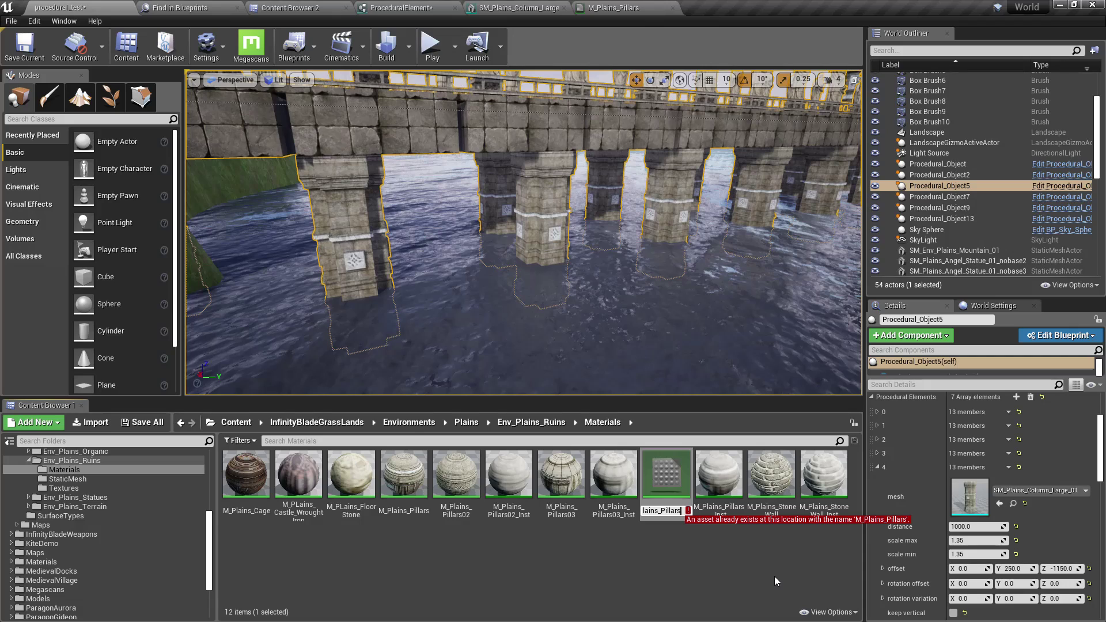
text(_Wetr)
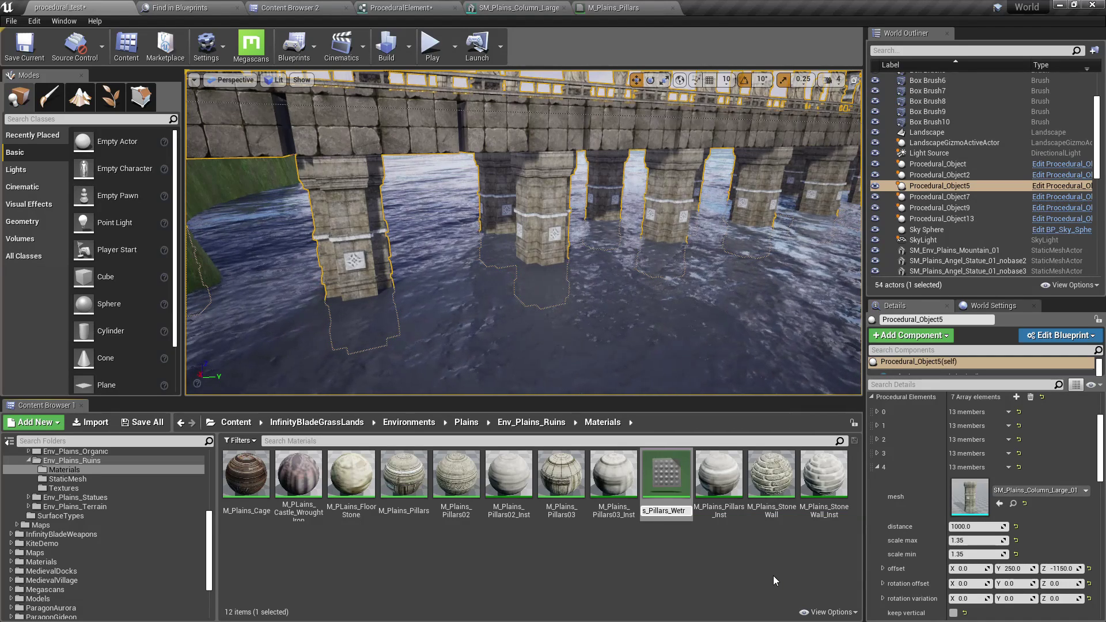
key(BackSpace)
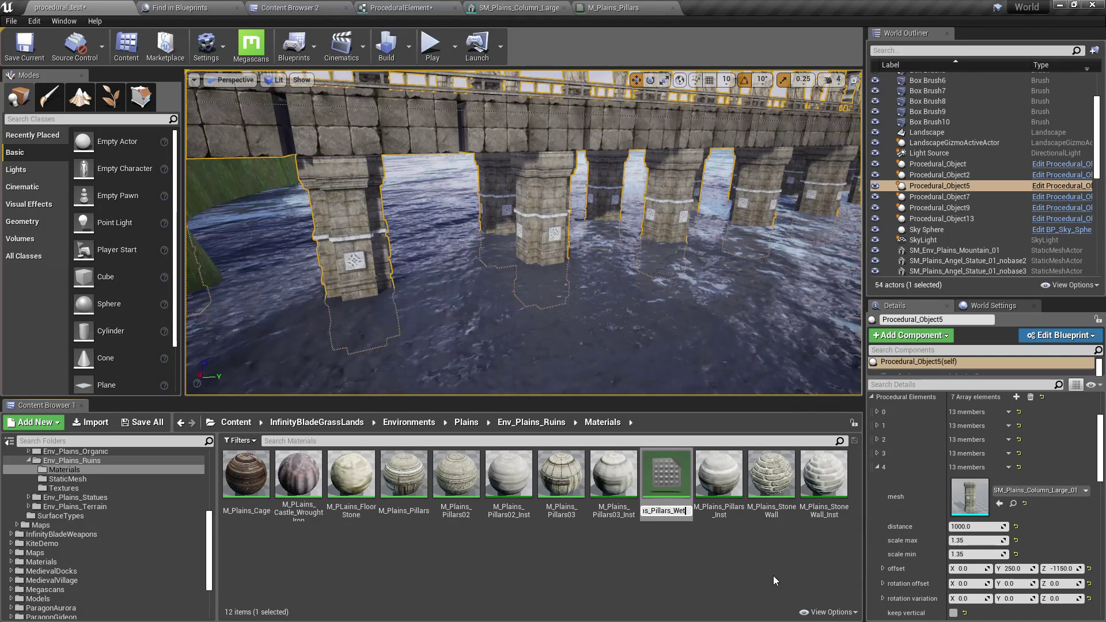
key(Return)
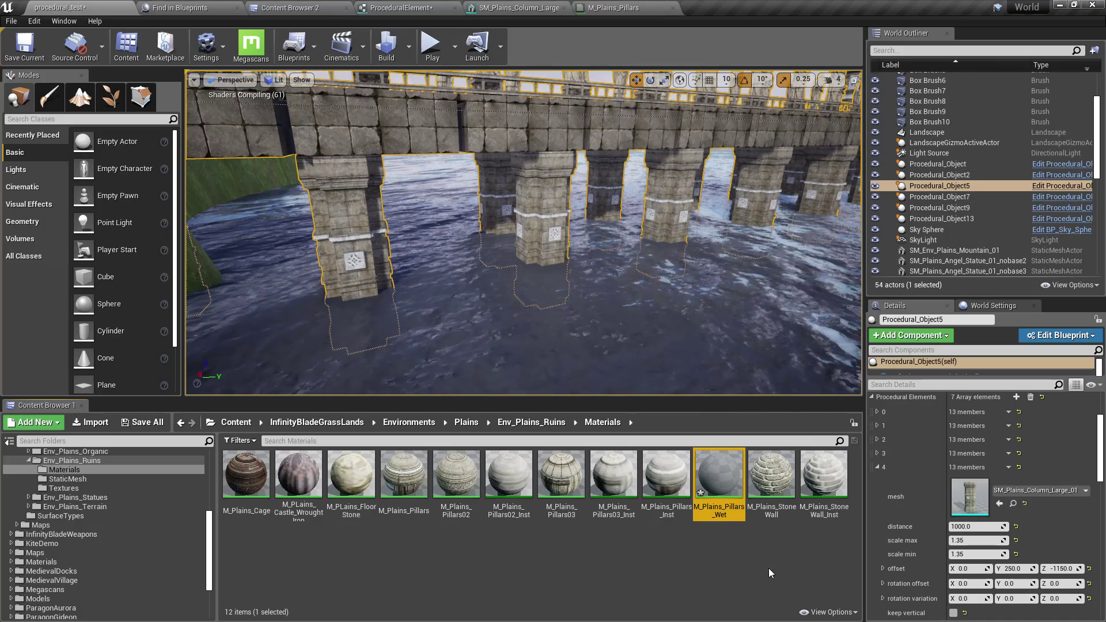
- Assign M_Plains_Pillars_Wet to the large column mesh's Element 0 material slot and check the pillars in the level
drag(719, 478, 951, 152)
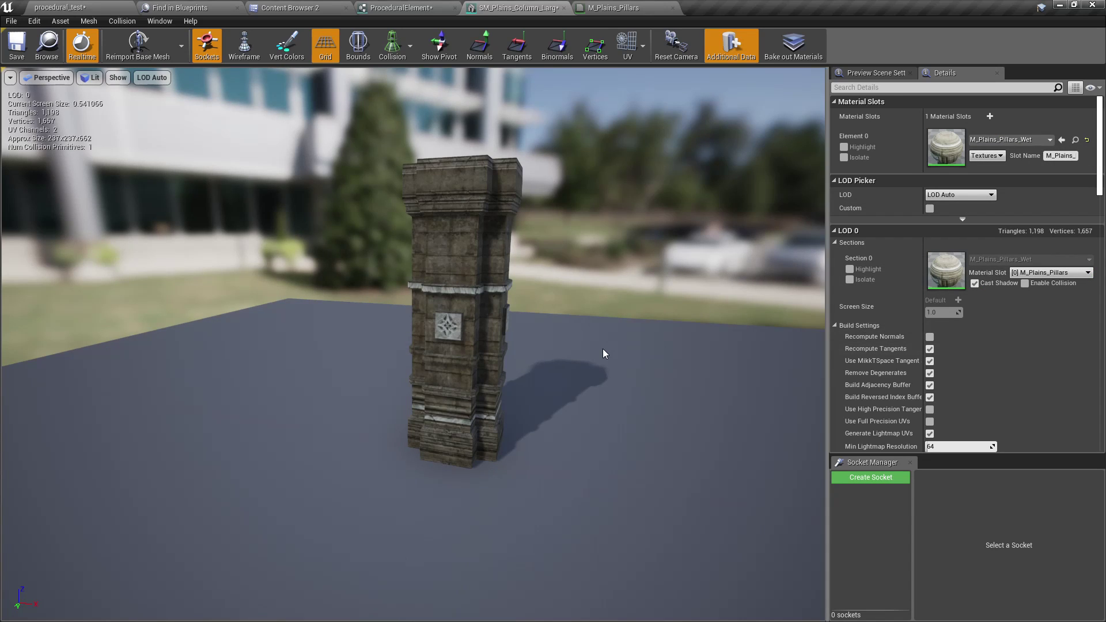
click(64, 8)
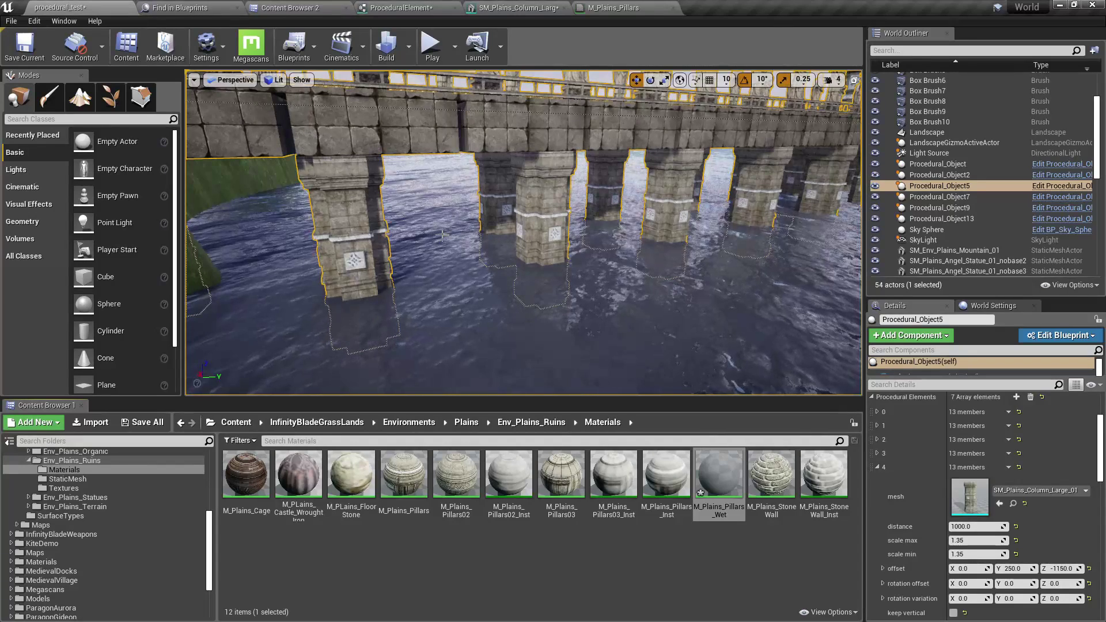
right_drag(524, 233, 557, 232)
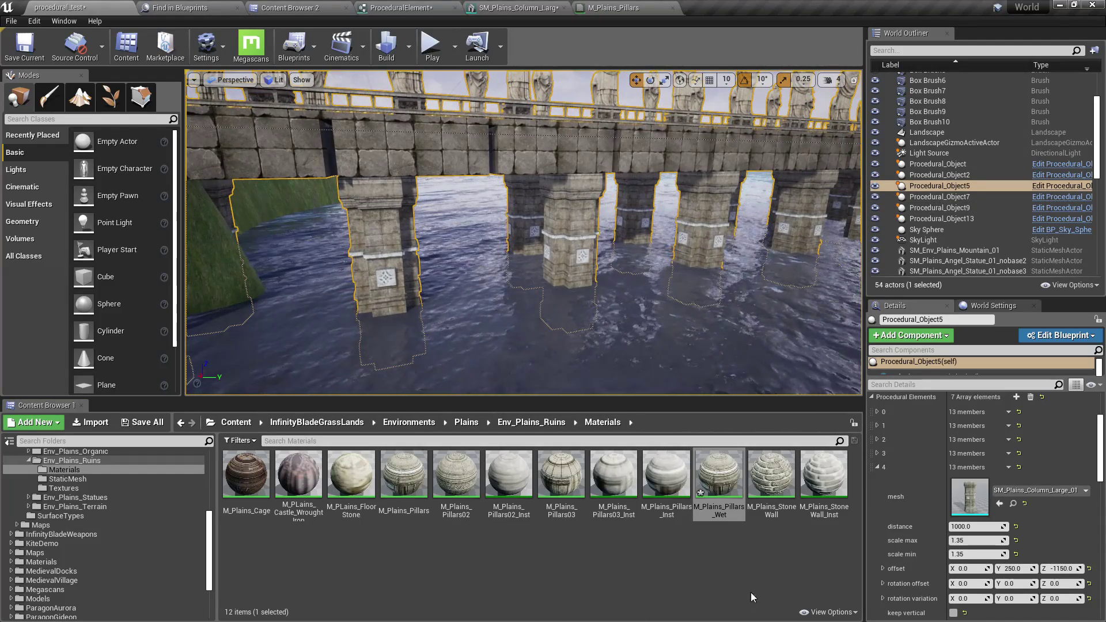
- Open M_Plains_Pillars_Wet in the material editor and move its result node farther from the Lerp nodes to make room
double_click(722, 471)
scroll(645, 303, down, 4)
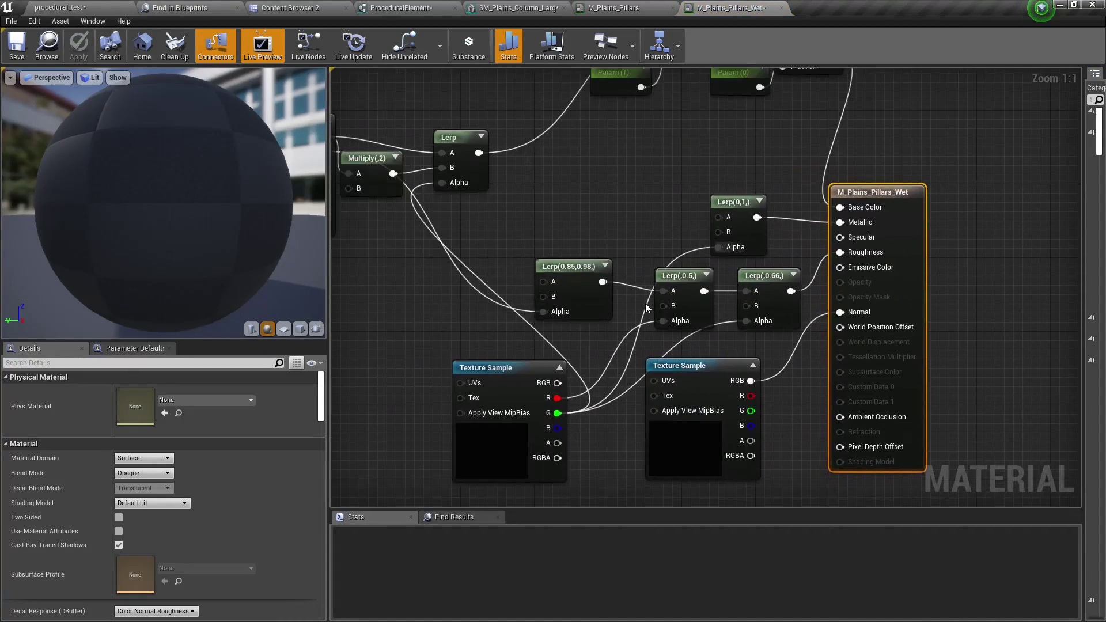
scroll(572, 253, up, 5)
right_drag(572, 254, 450, 255)
scroll(558, 225, down, 3)
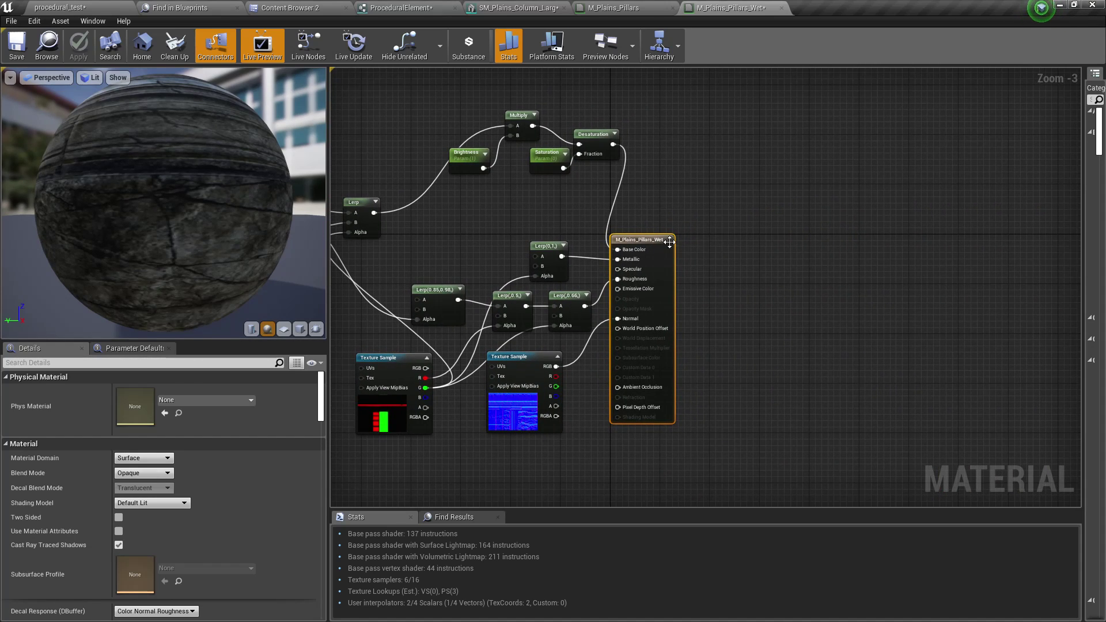
drag(668, 243, 900, 240)
right_drag(661, 224, 896, 237)
scroll(651, 414, up, 3)
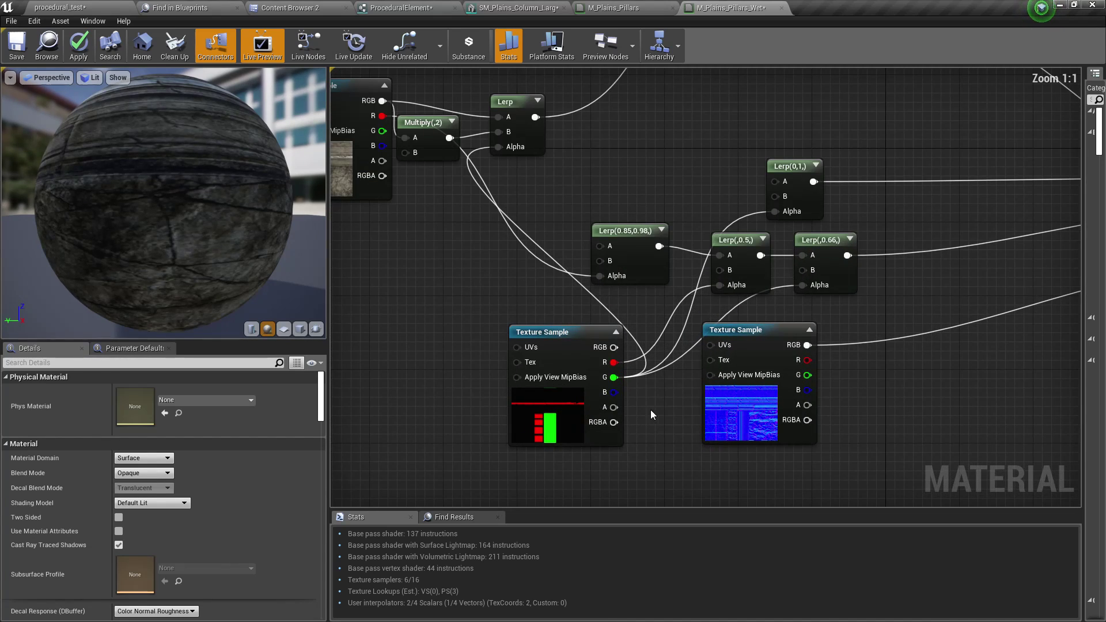
- Move the normal map Texture Sample node away from the mask texture and Lerp nodes, closer to the material result node
right_drag(651, 413, 714, 398)
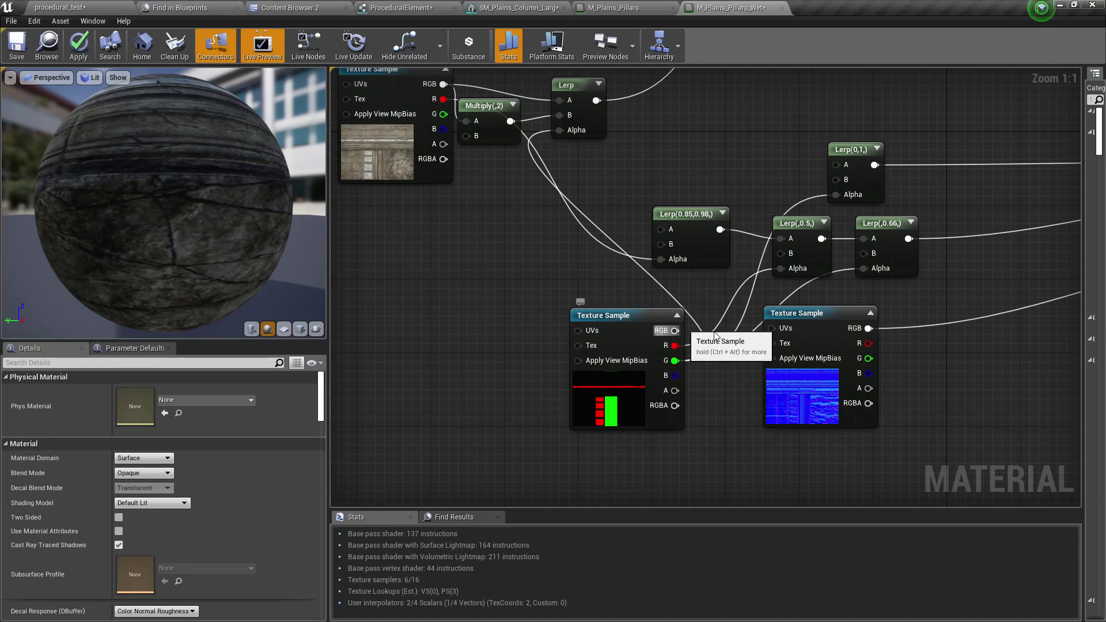
right_drag(714, 335, 375, 392)
drag(452, 377, 737, 404)
right_drag(691, 331, 1029, 322)
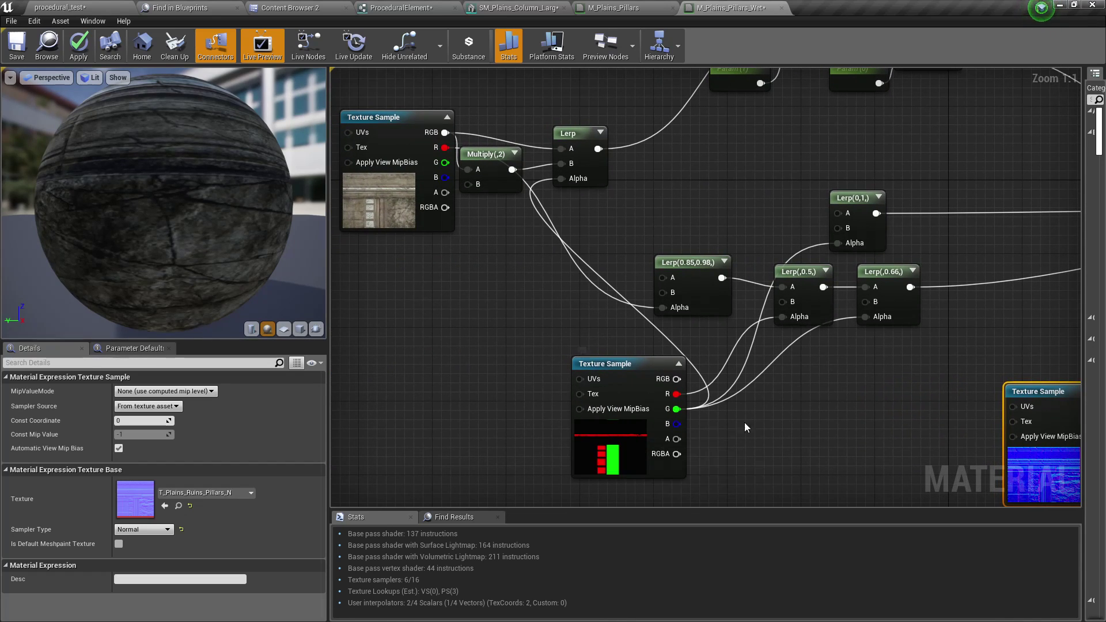
- Examine the base color, metallic and roughness connections into the result node and rotate the preview sphere to inspect the surface
right_drag(728, 425, 636, 447)
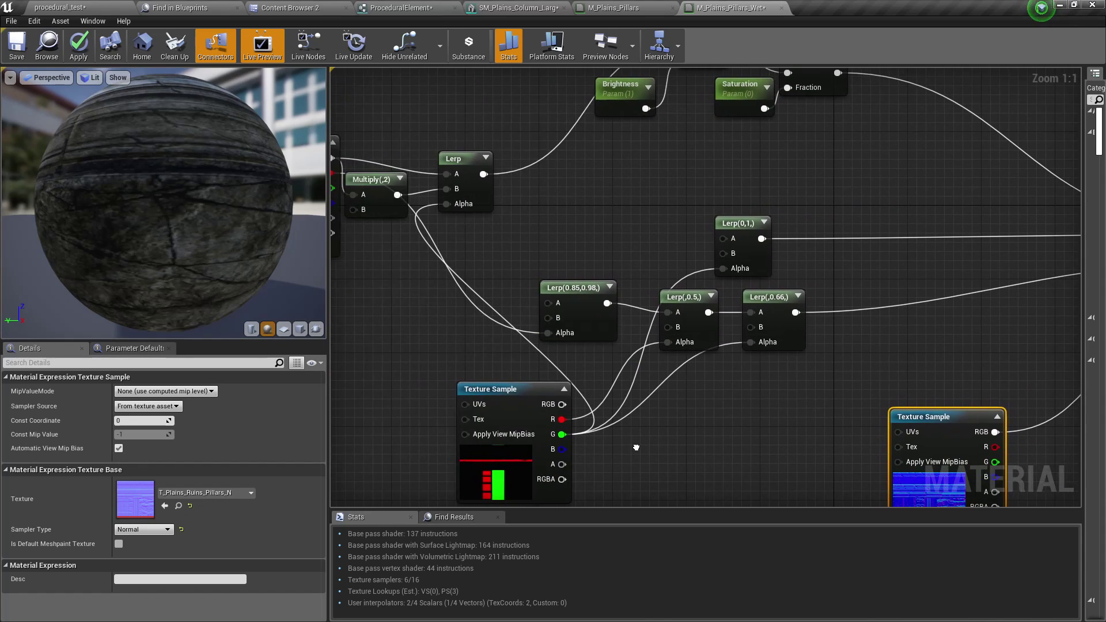
scroll(636, 448, down, 2)
right_drag(900, 329, 802, 357)
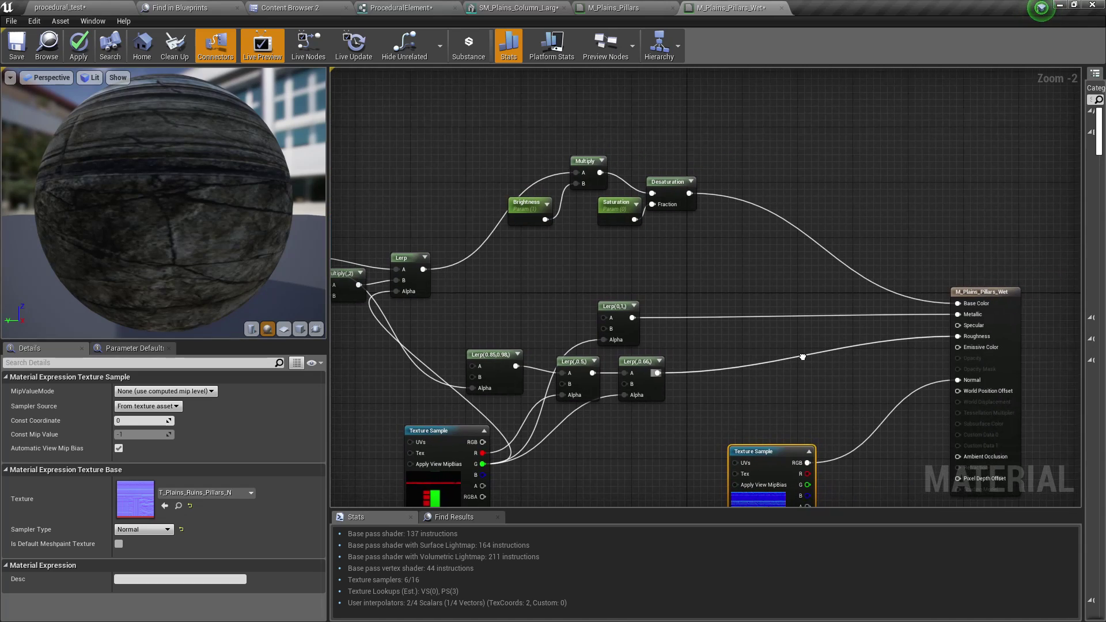
drag(169, 162, 174, 198)
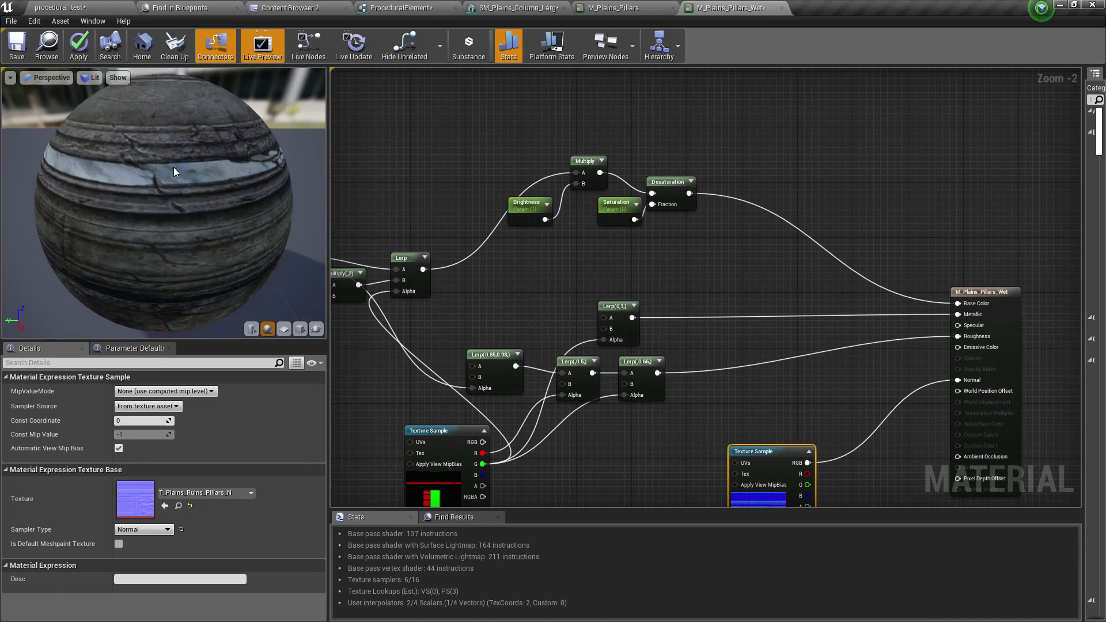
- Move the normal map Texture Sample node farther from the result node, below the Lerp nodes, and check the preview sphere
right_drag(782, 356, 716, 332)
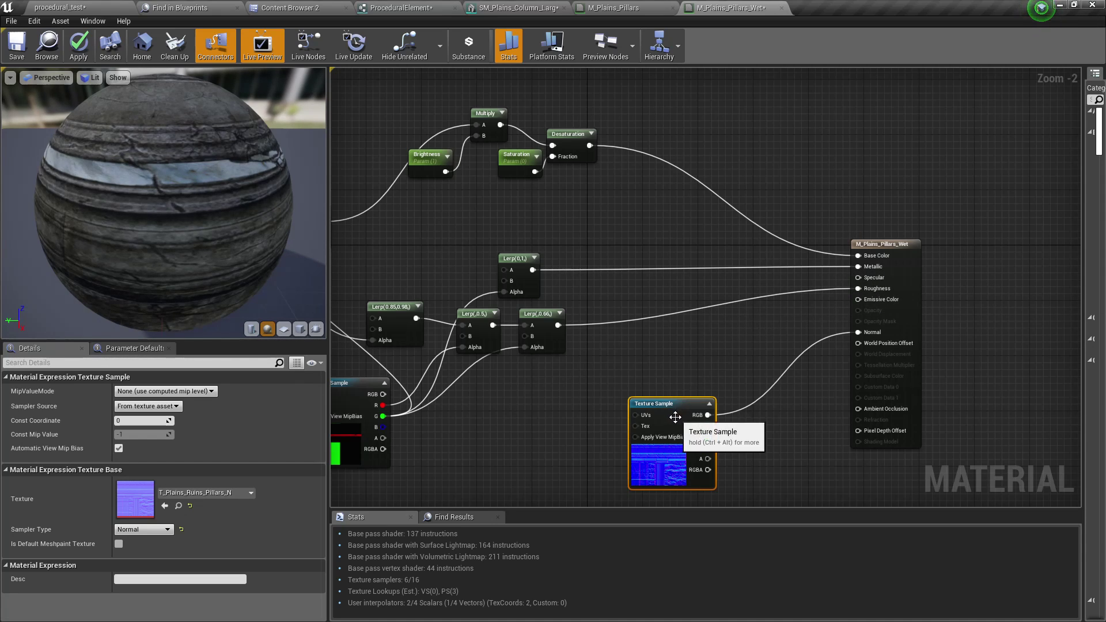
drag(638, 403, 576, 410)
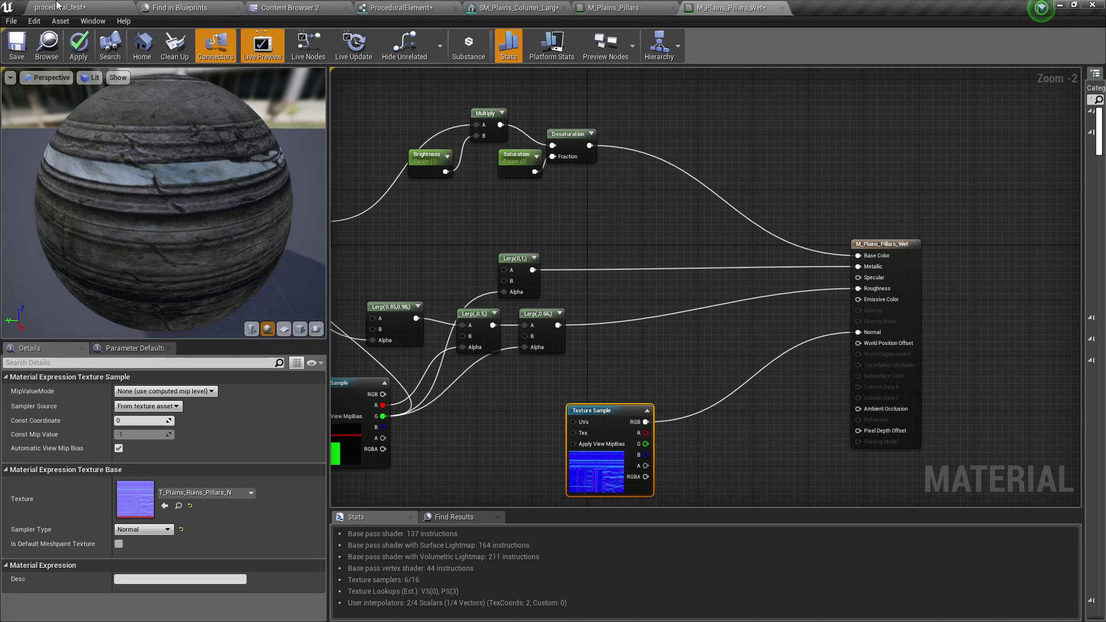
drag(152, 168, 179, 173)
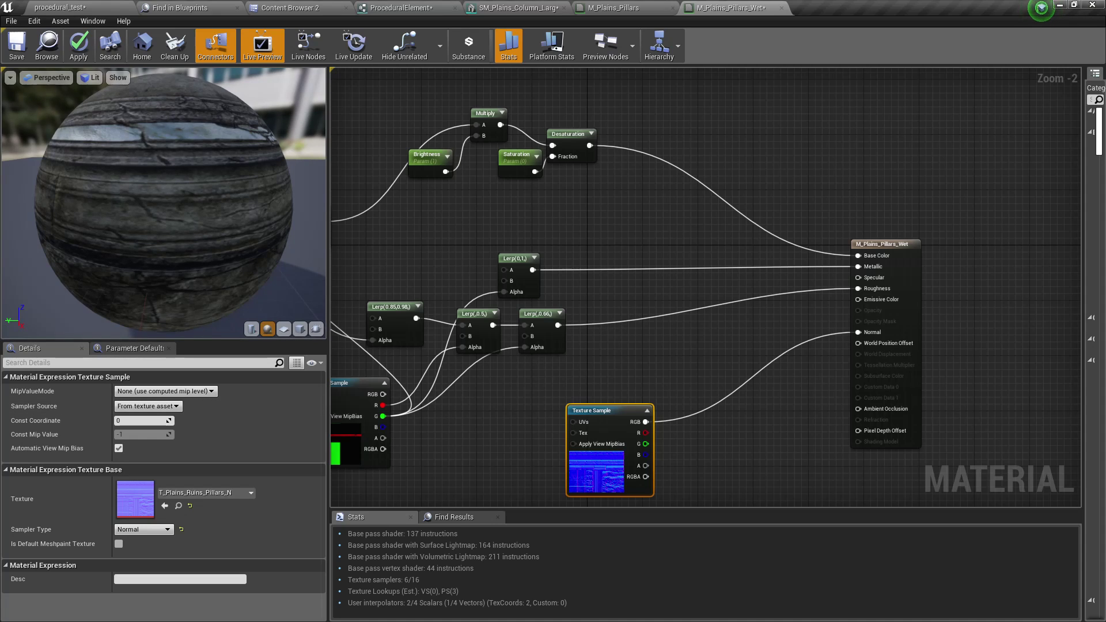
- Add a reroute node on the wire from the last Lerp to Roughness, then break its link to the result node
right_drag(524, 224, 527, 223)
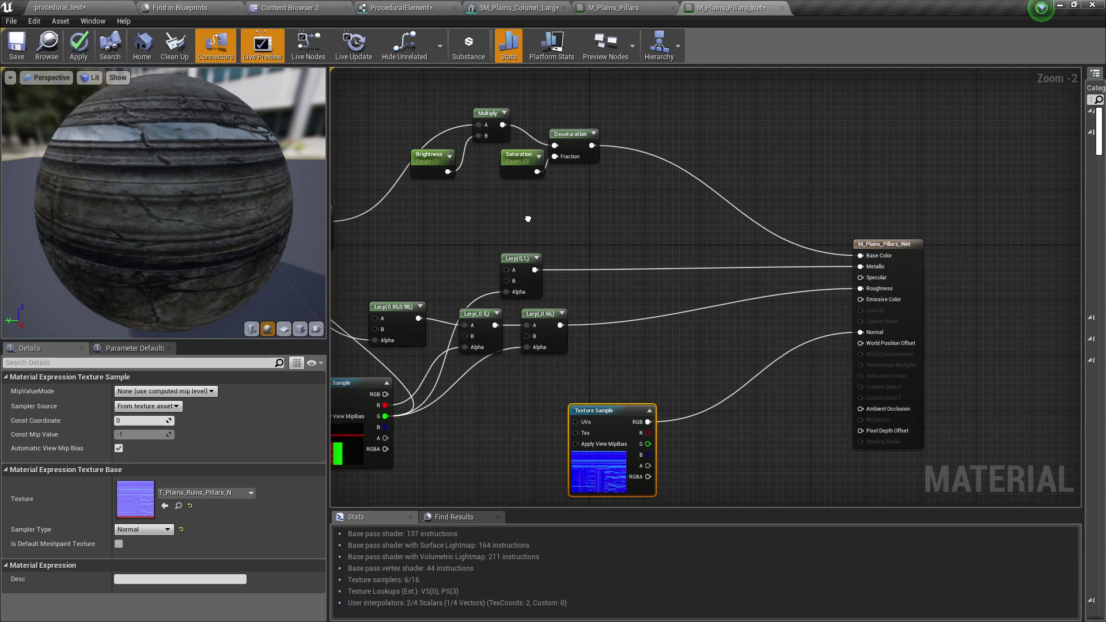
right_drag(846, 162, 823, 180)
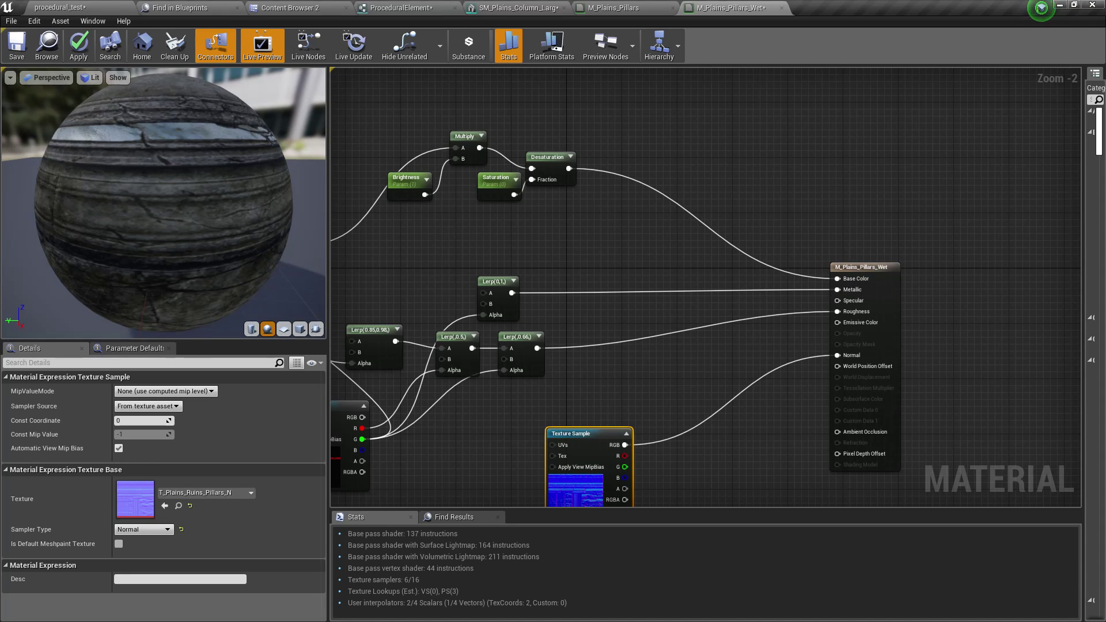
scroll(586, 278, up, 2)
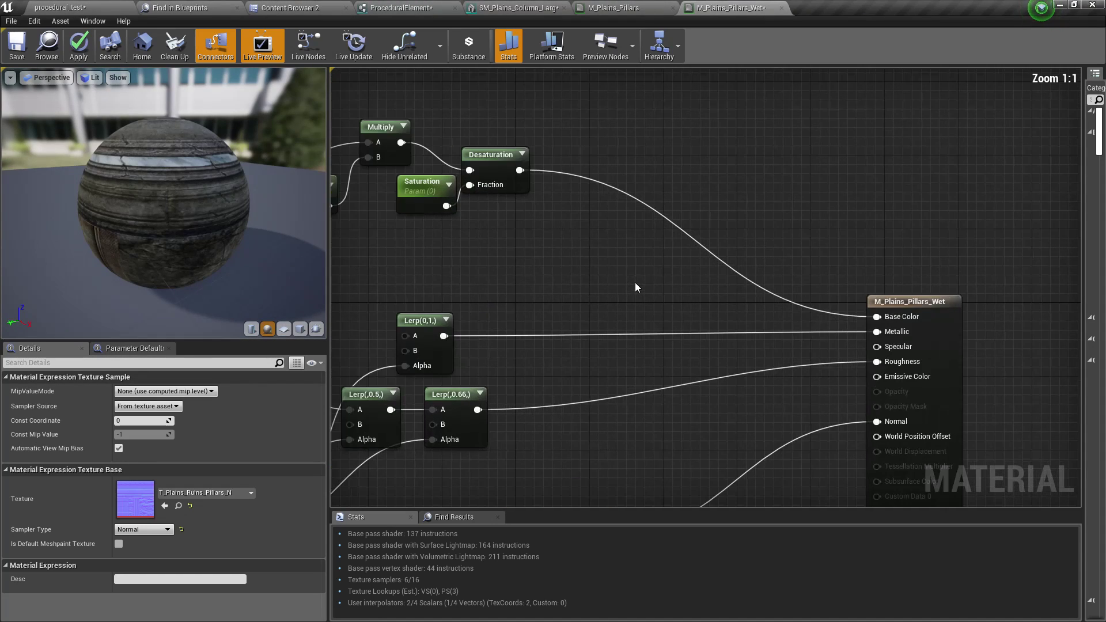
right_drag(636, 287, 713, 260)
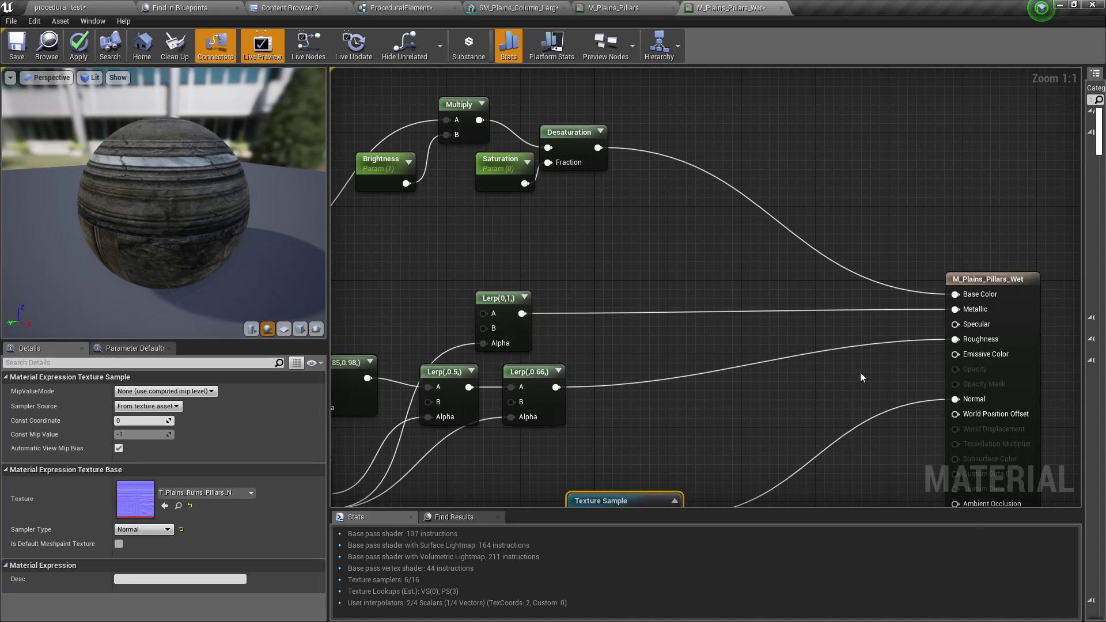
click(845, 346)
double_click(845, 346)
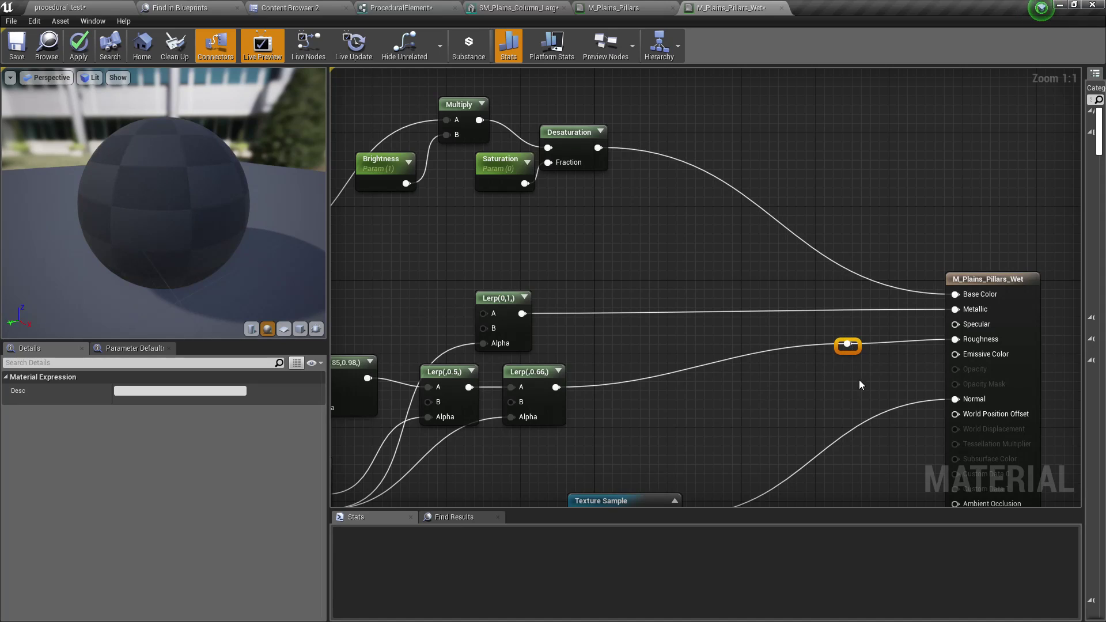
right_drag(859, 379, 663, 302)
right_click(745, 286)
click(779, 314)
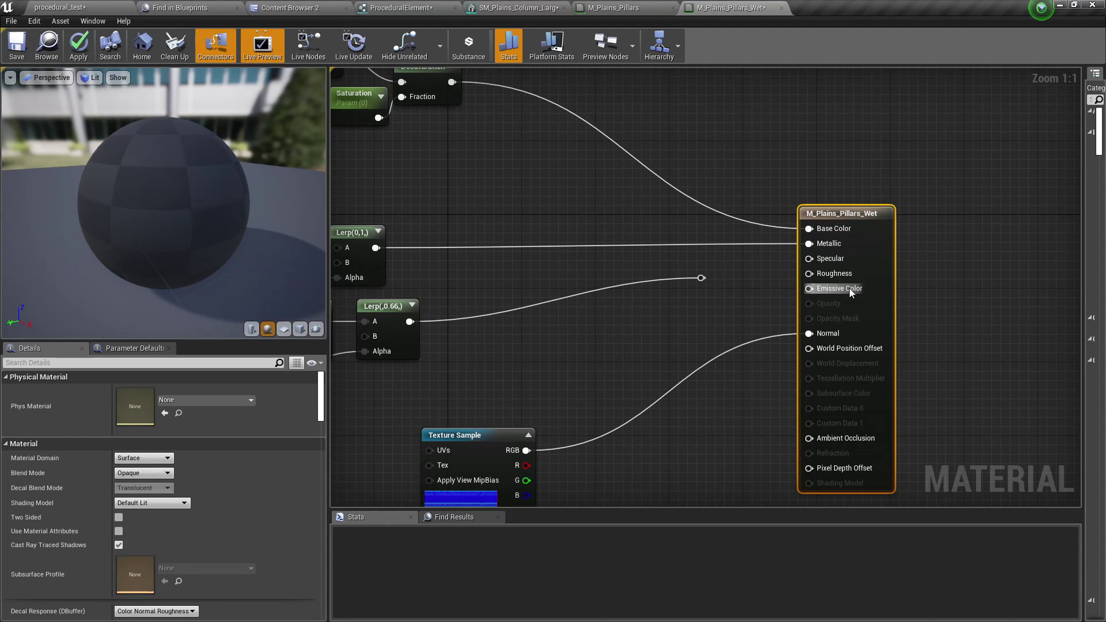
- Promote the Roughness input to a scalar parameter named Roughness, place its node below the loose reroute node, and inspect the preview sphere
right_click(832, 274)
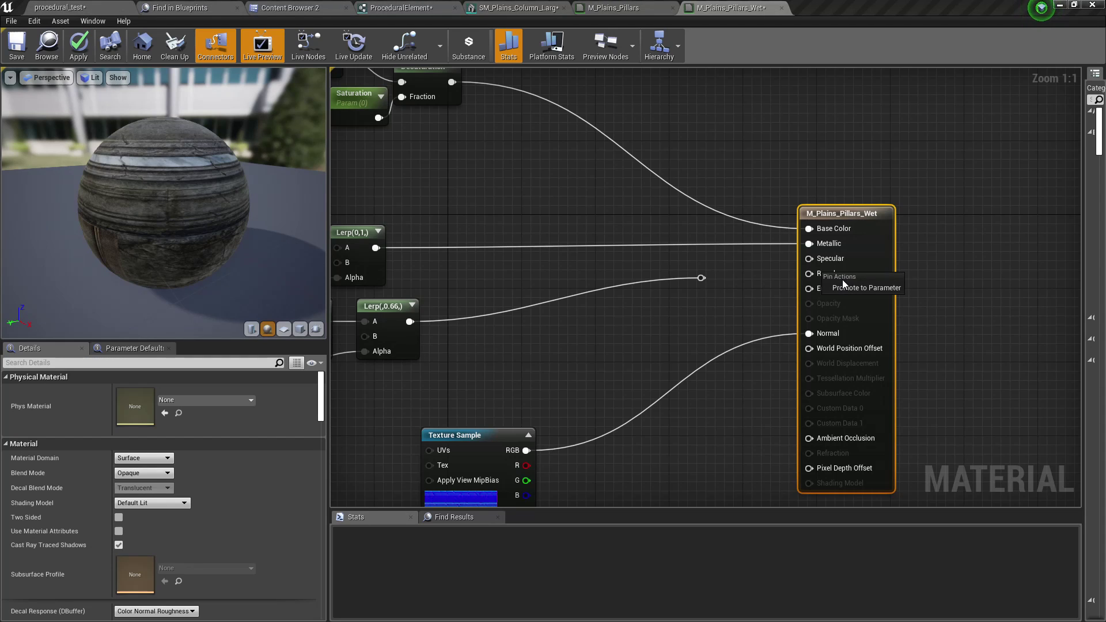
click(845, 289)
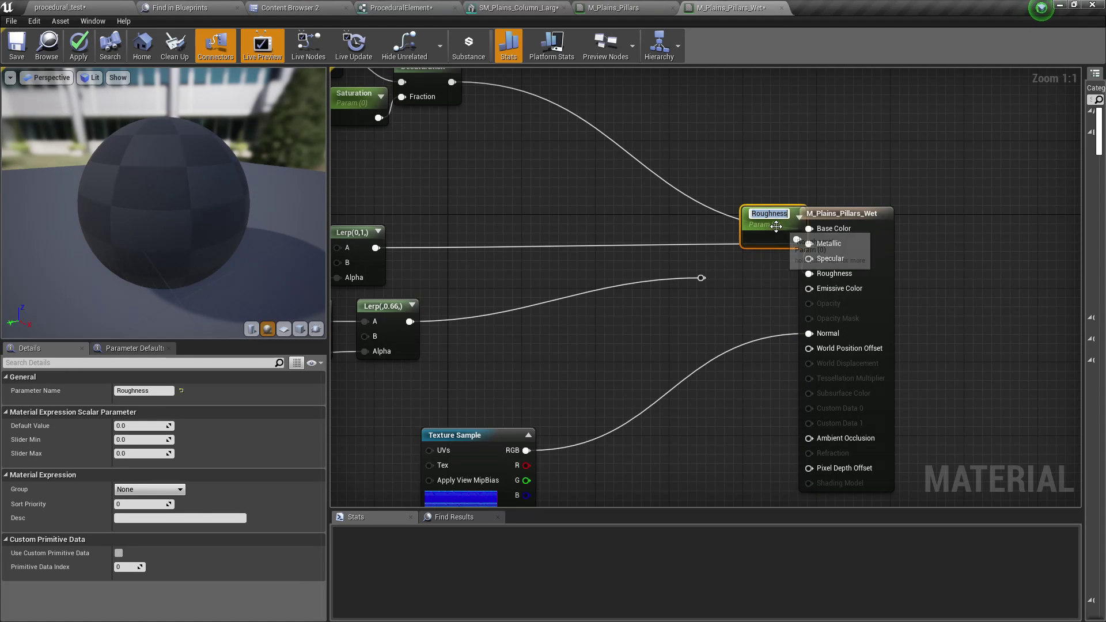
drag(775, 232, 685, 334)
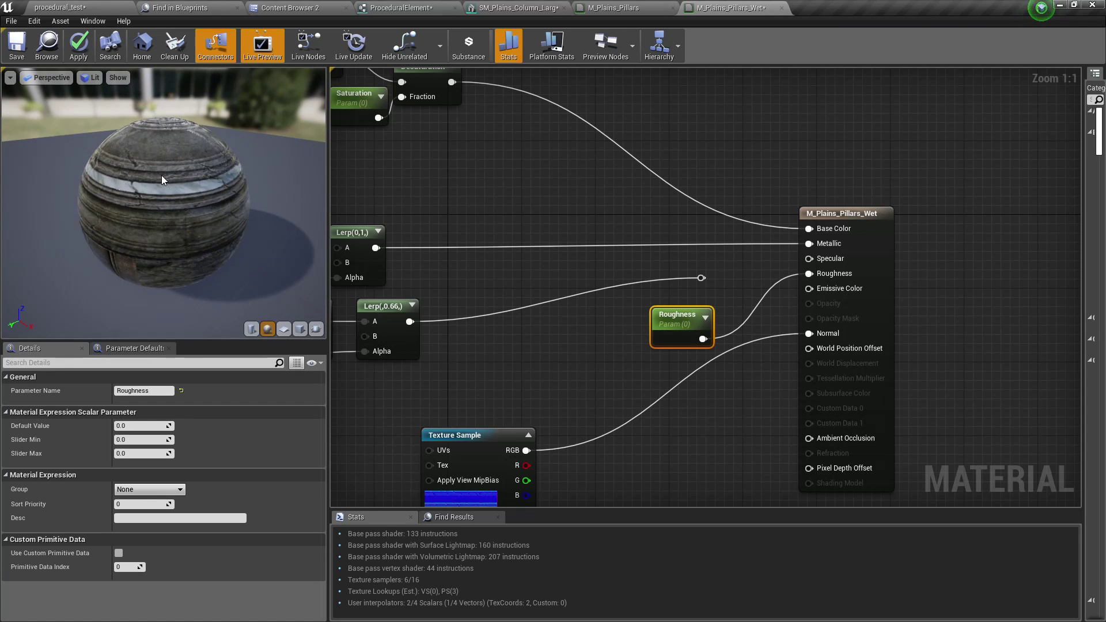
drag(162, 176, 181, 196)
scroll(180, 181, up, 5)
scroll(181, 185, down, 5)
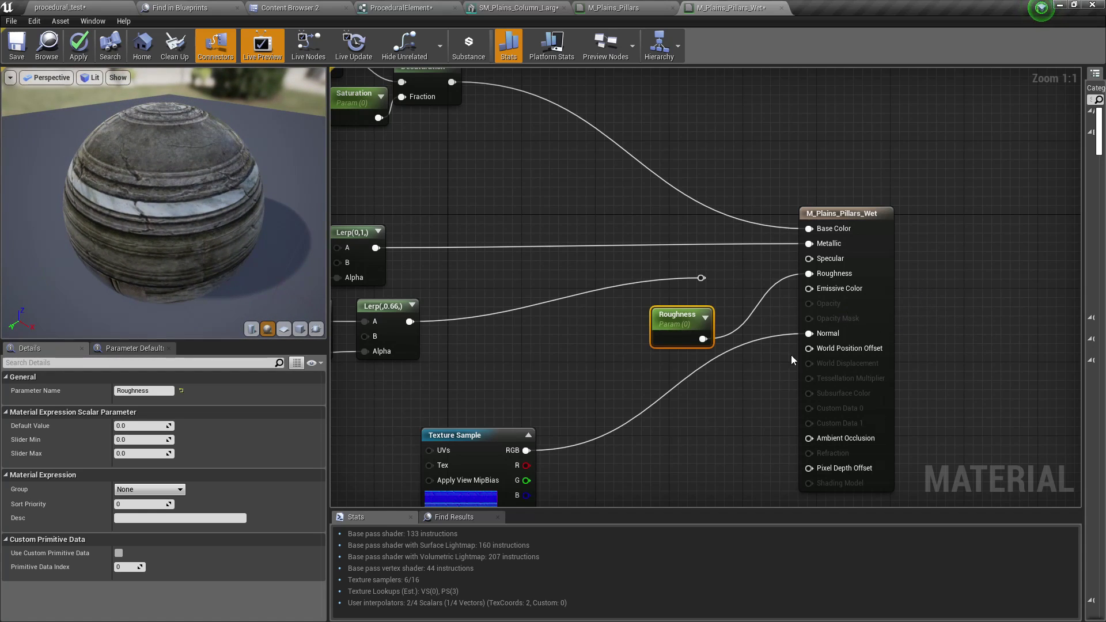
drag(687, 317, 612, 333)
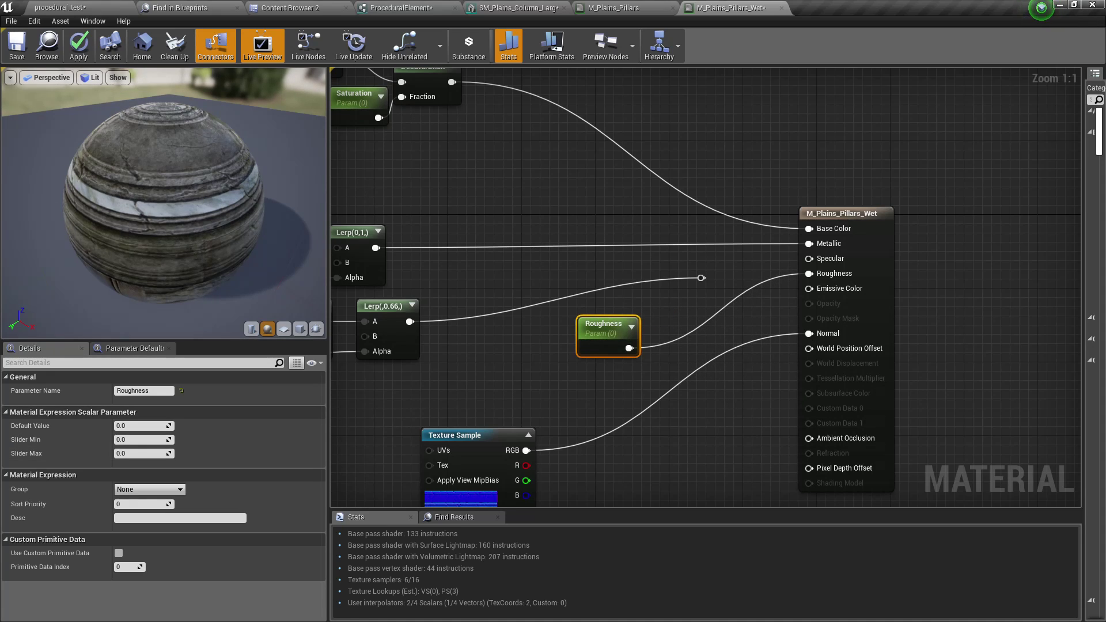
drag(163, 203, 196, 167)
right_drag(566, 200, 580, 219)
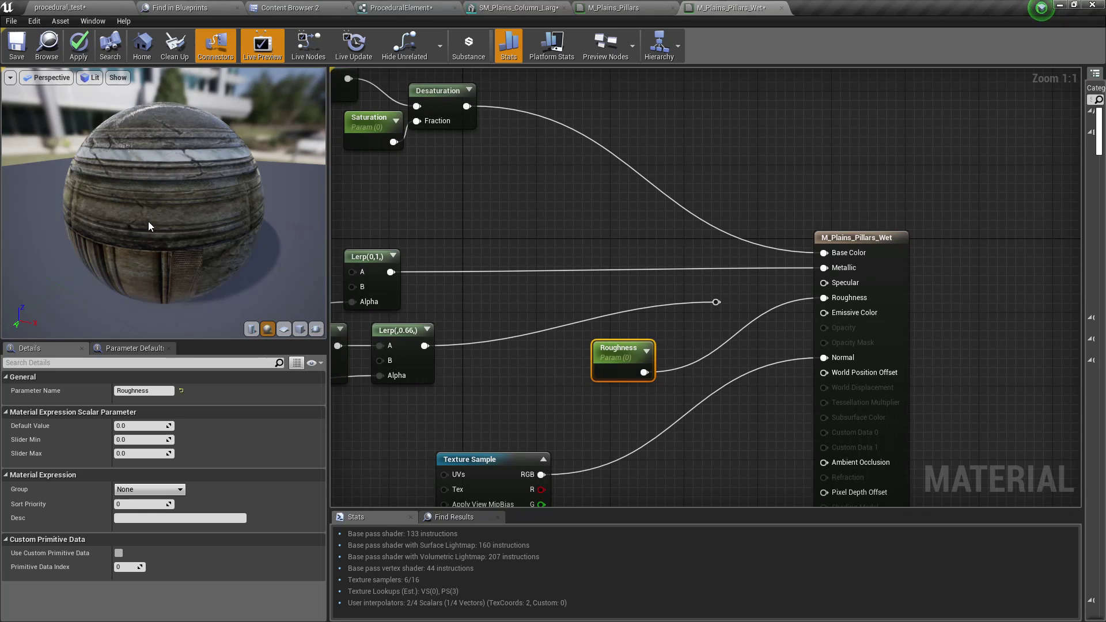
drag(148, 226, 157, 211)
- Insert a Multiply node between the Desaturation output and the result node's Base Color input
right_drag(557, 174, 605, 189)
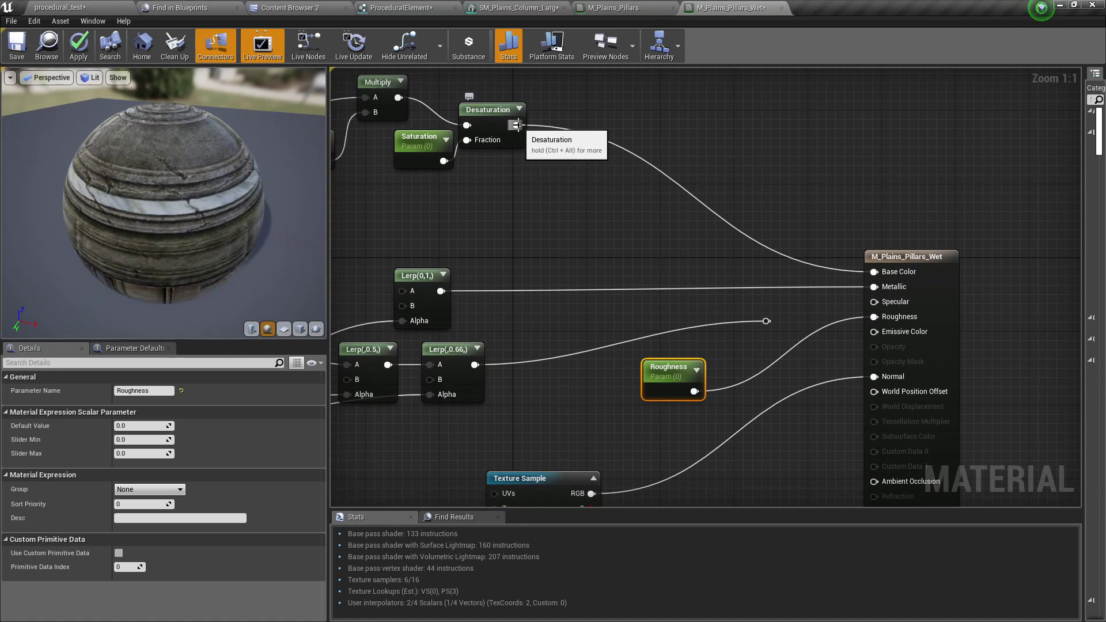
drag(518, 126, 657, 181)
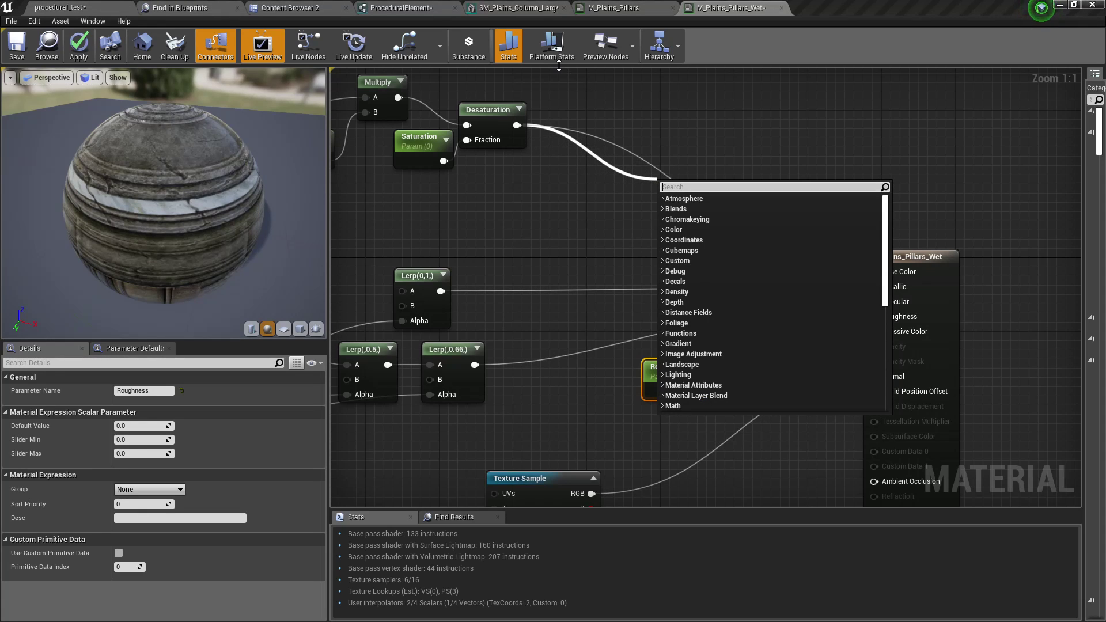
text(multiply)
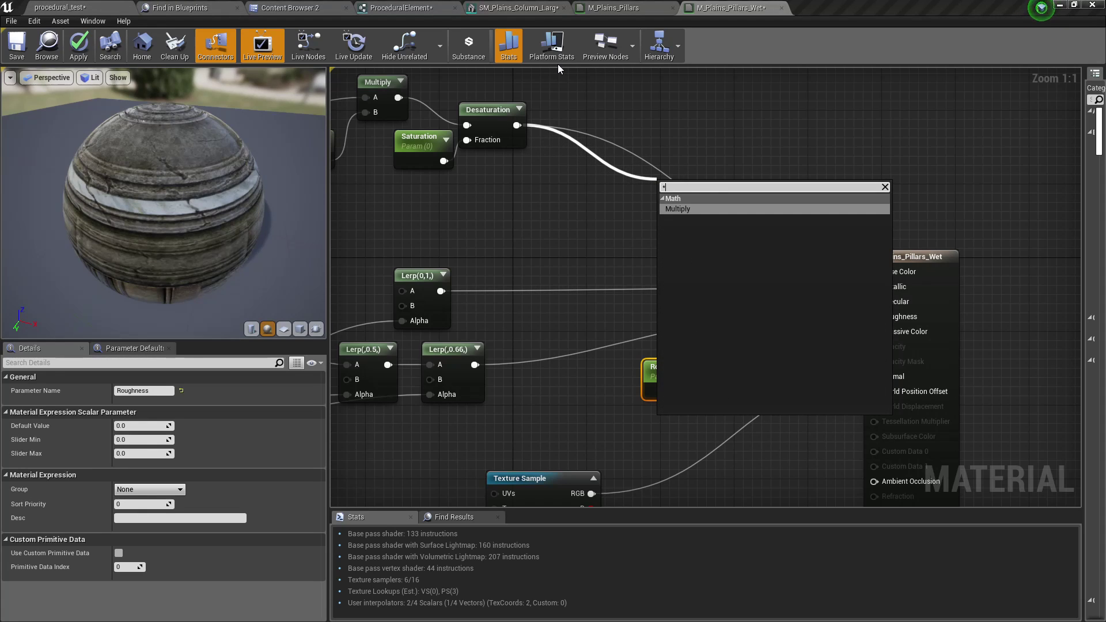
key(Return)
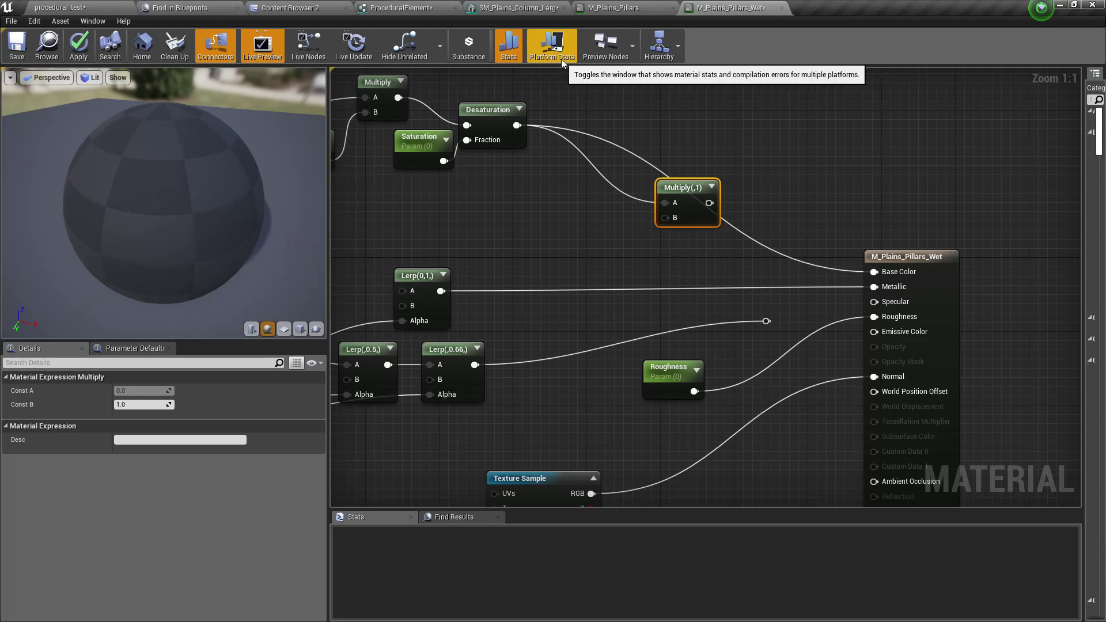
drag(710, 203, 854, 273)
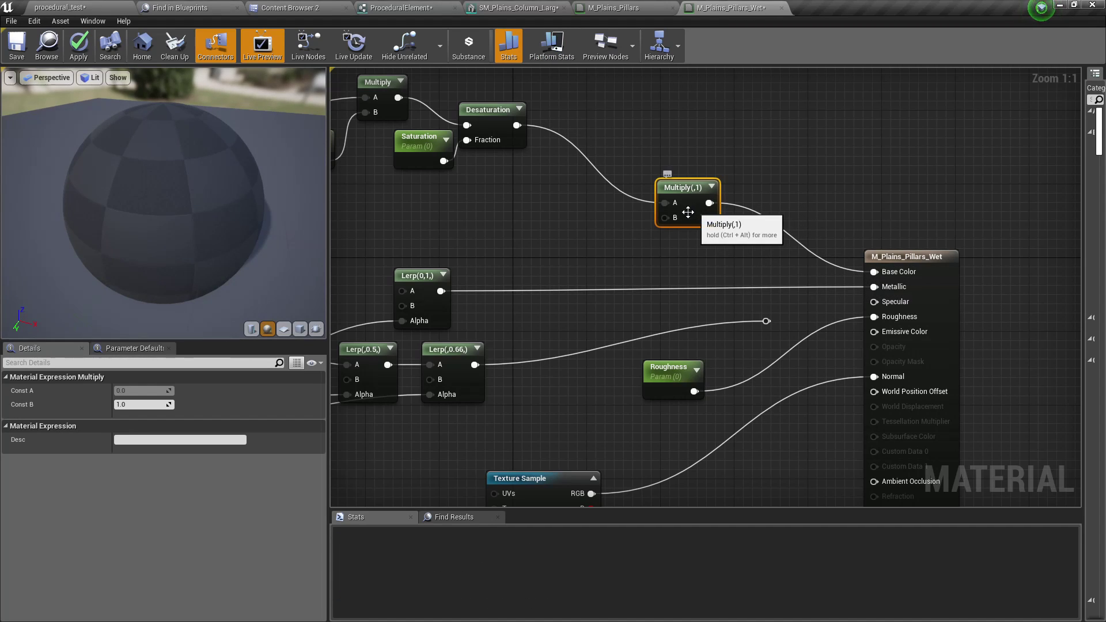
drag(144, 259, 145, 259)
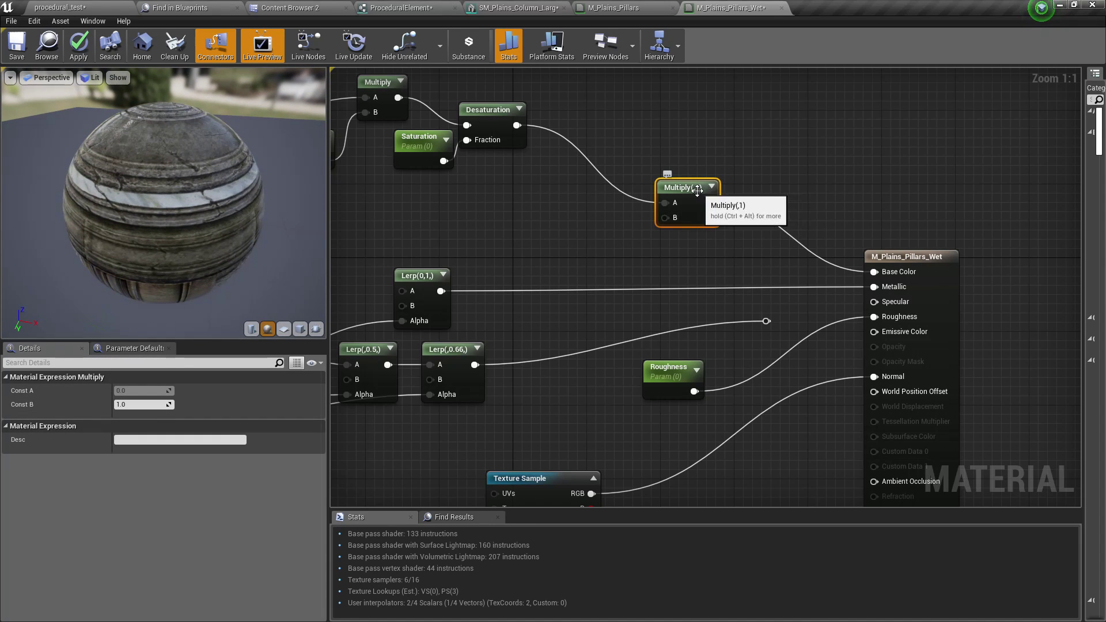
- Promote the new Multiply node's B input to a parameter named Wet Multiplier and place it clear of the Multiply node
drag(678, 226, 711, 222)
right_click(710, 216)
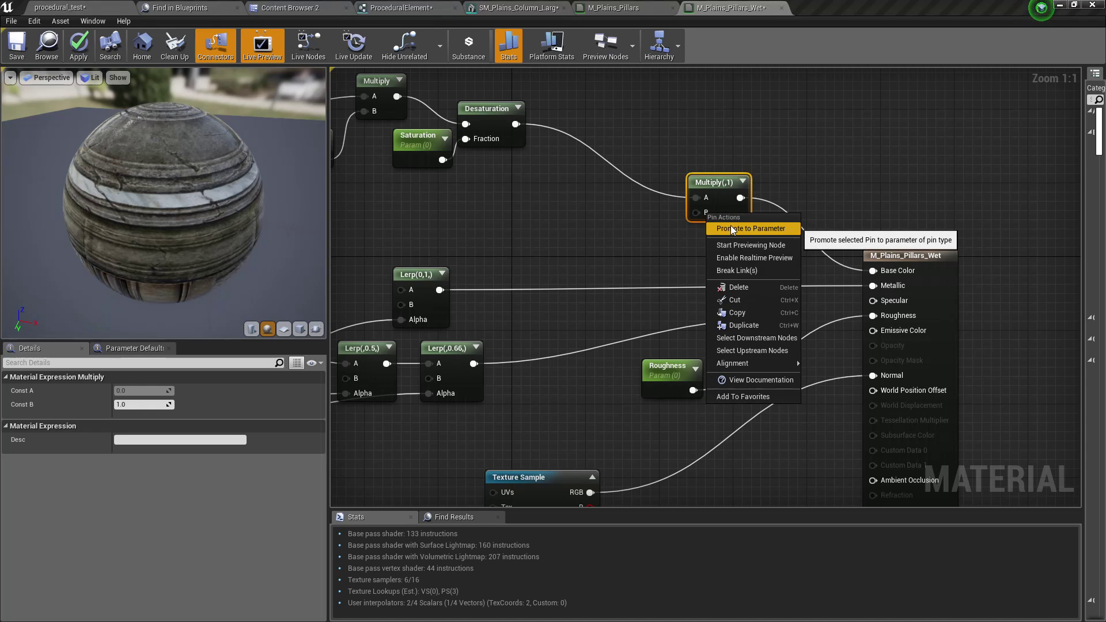
click(730, 226)
text(Wet)
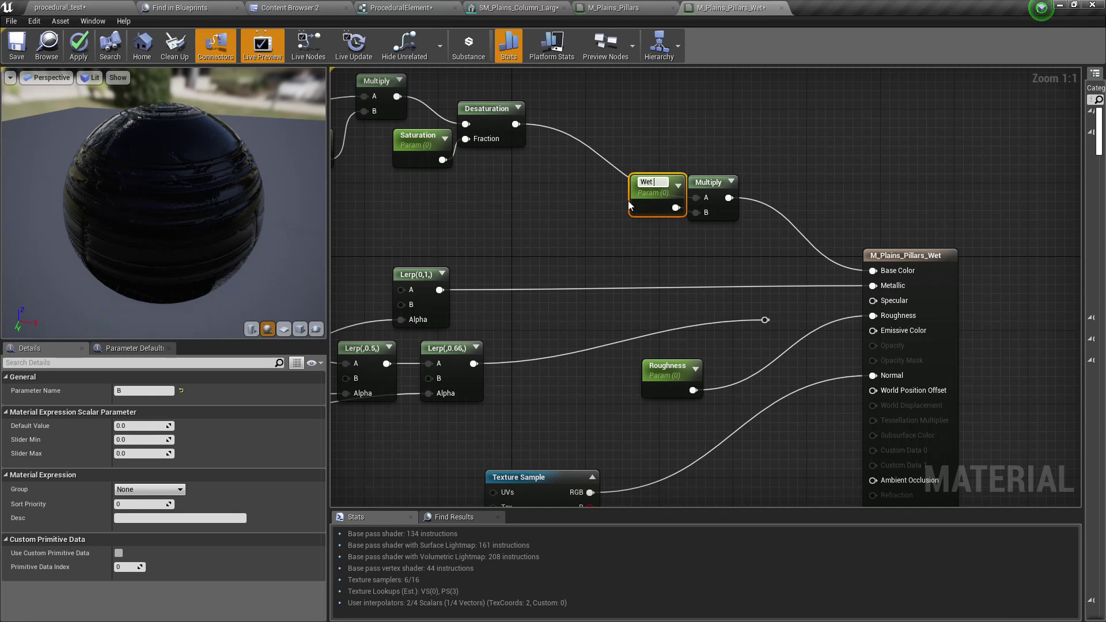
text( Multiplier)
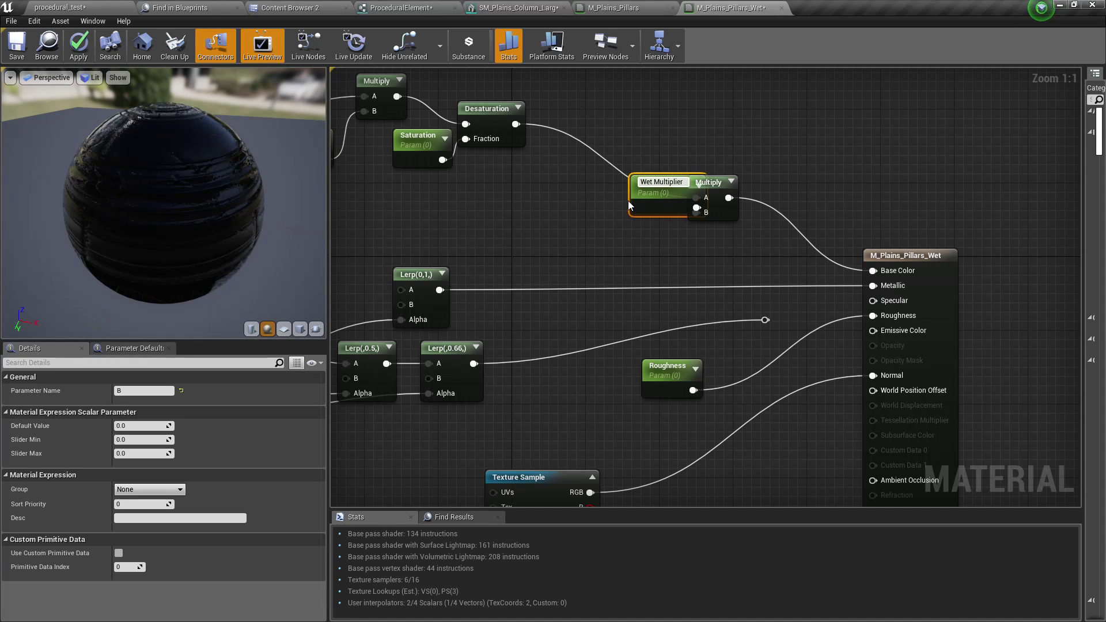
key(Return)
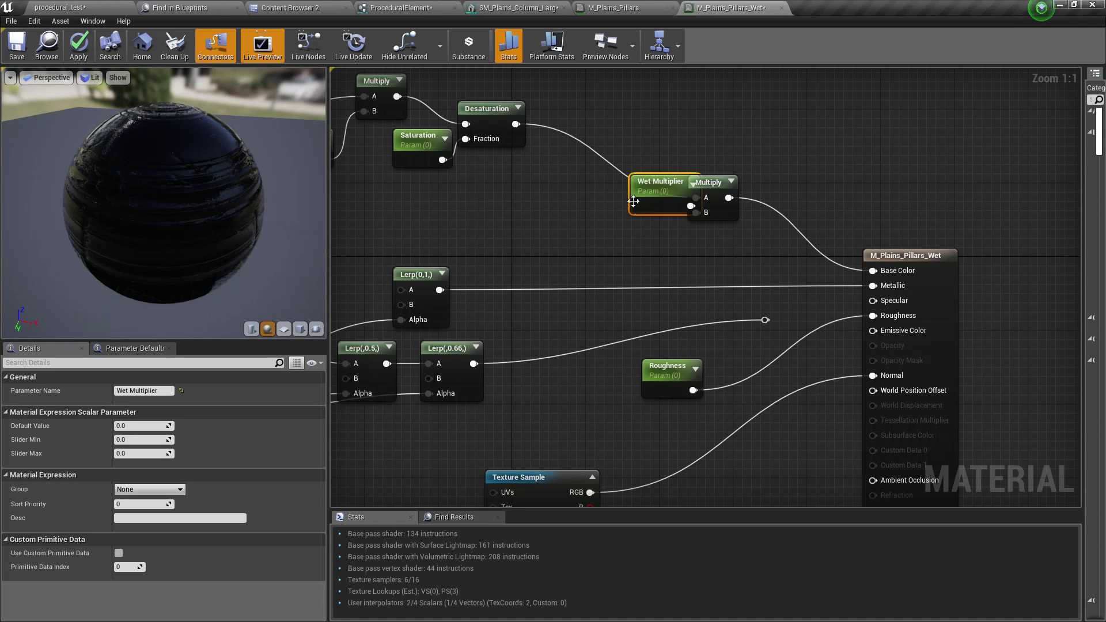
drag(633, 201, 562, 247)
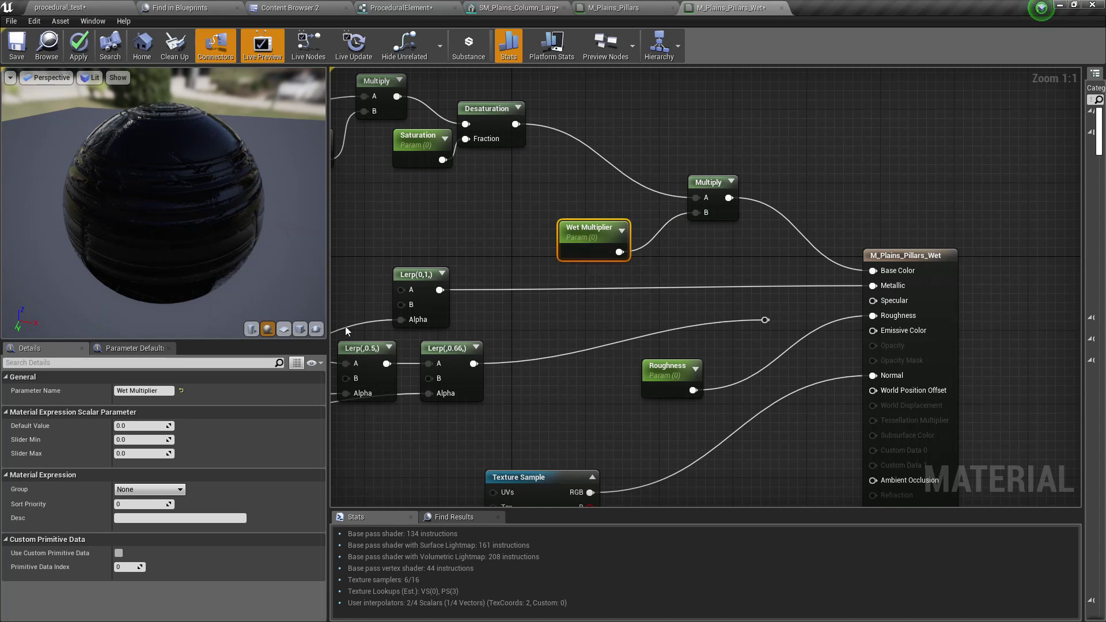
- Try default values of 0.8 and 0.1 for the Wet Multiplier parameter and compare them on the preview sphere
click(131, 425)
text(0.8)
key(Return)
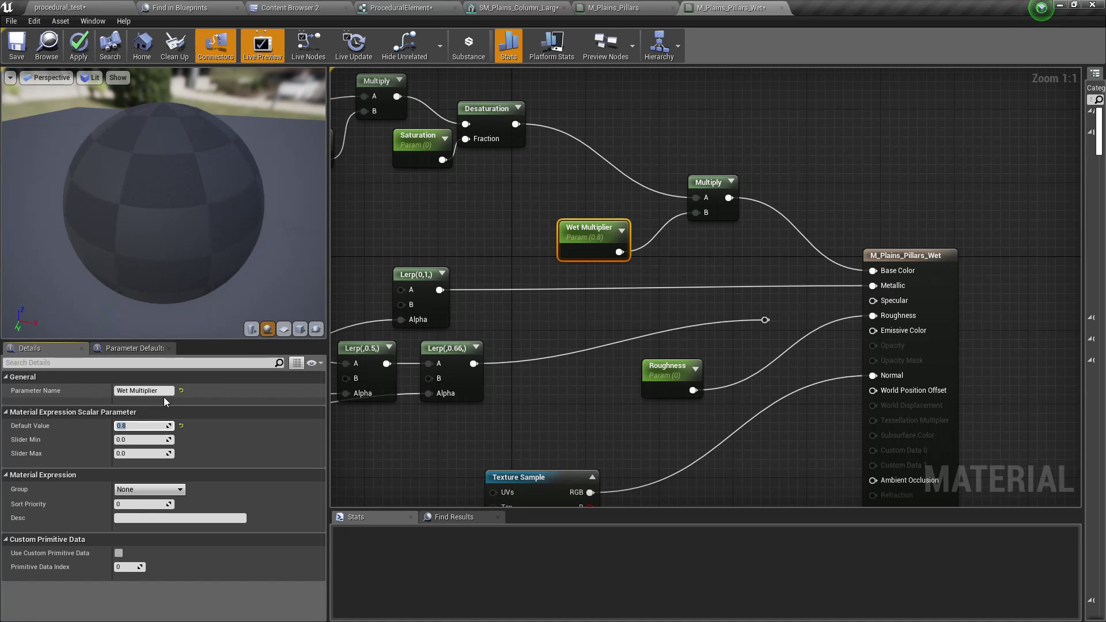
mouse_move(148, 256)
mouse_down()
mouse_move(167, 248)
mouse_move(136, 248)
mouse_up()
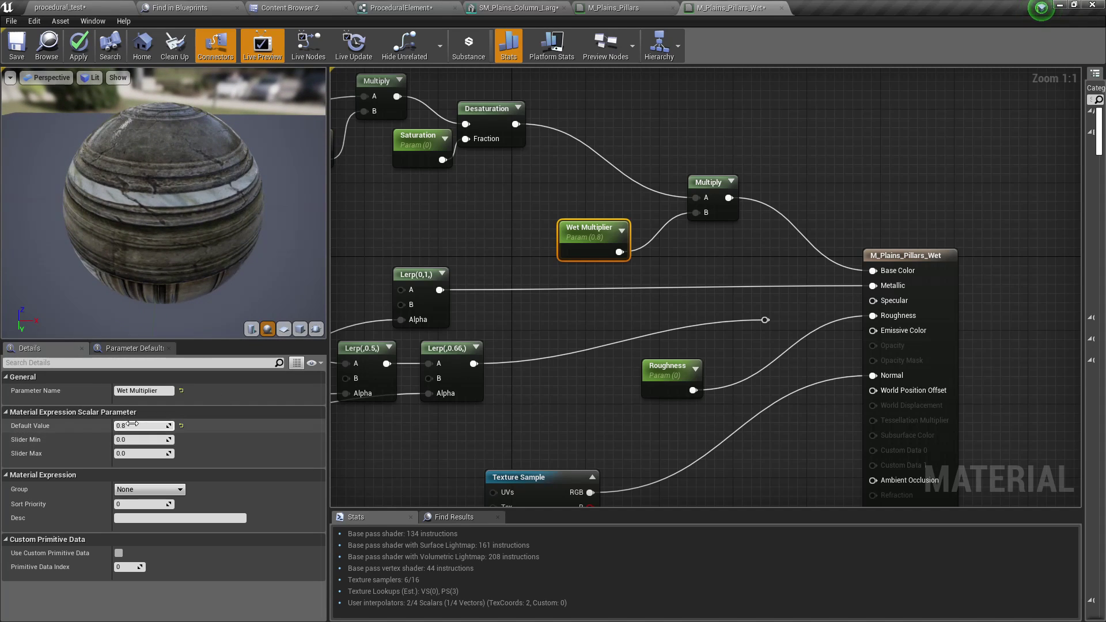
drag(134, 427, 132, 427)
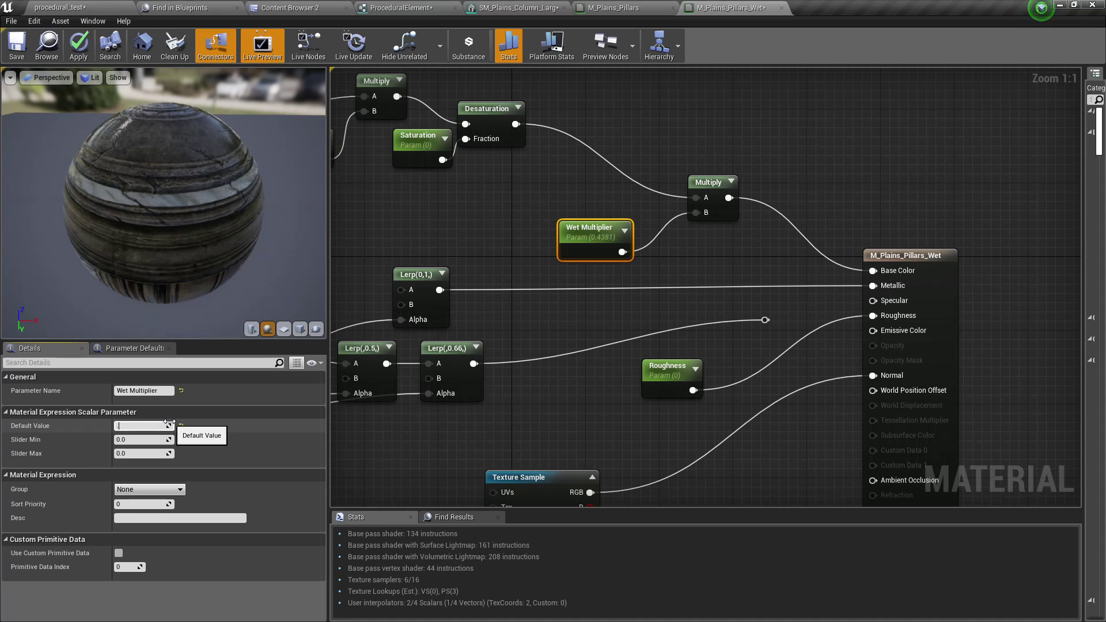
text(0.1)
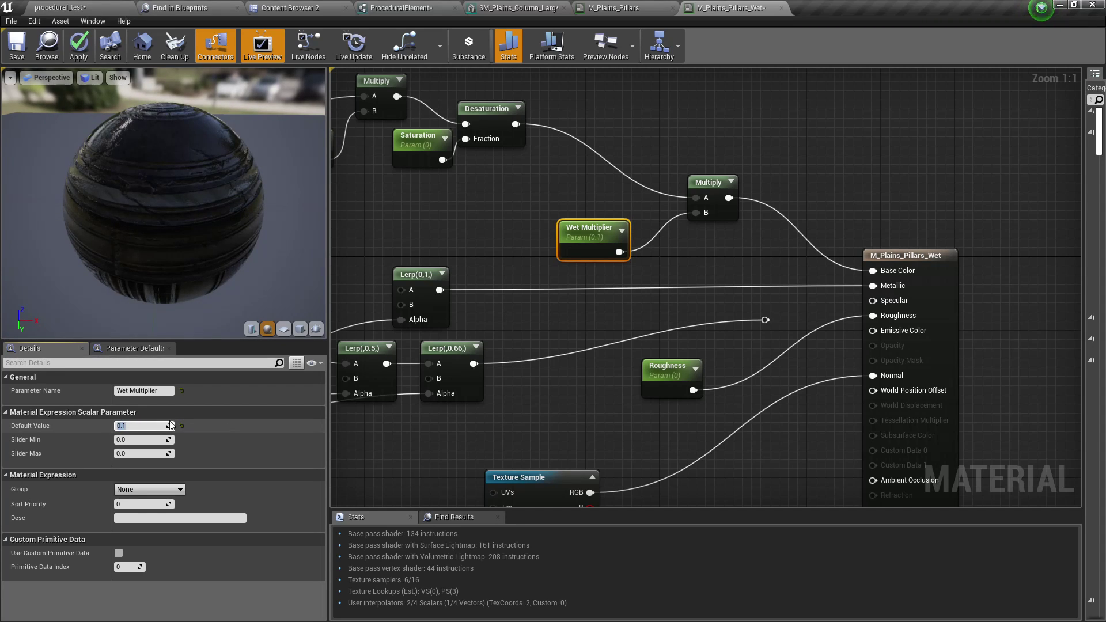
- Set the Wet Multiplier parameter's default value to 0.3 and rotate the preview sphere to check the surface
text(0.3)
key(Return)
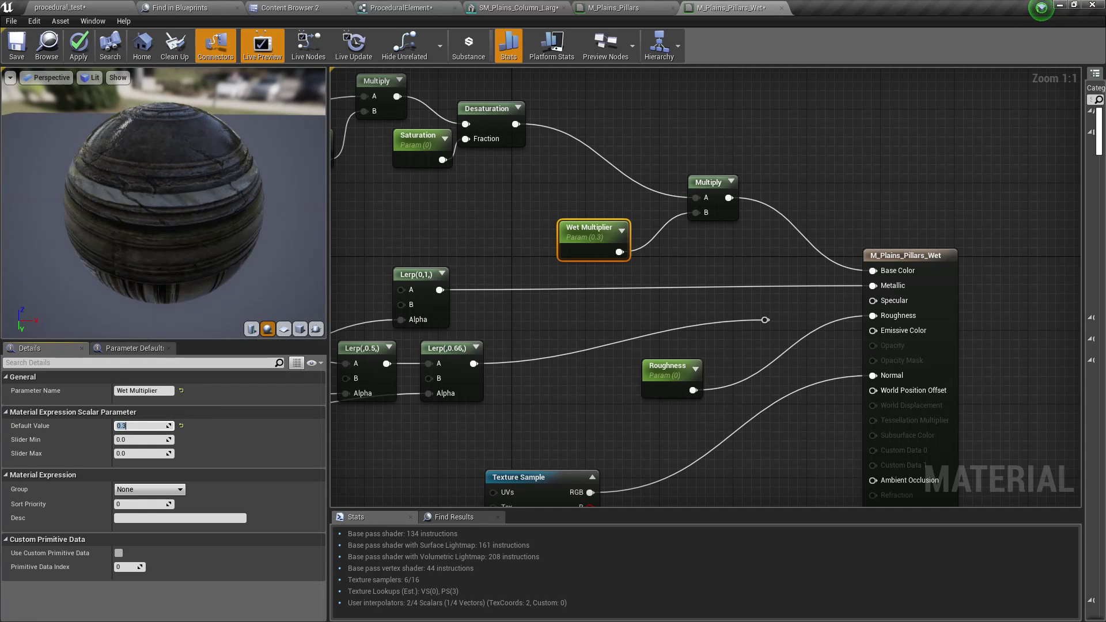
drag(169, 241, 169, 251)
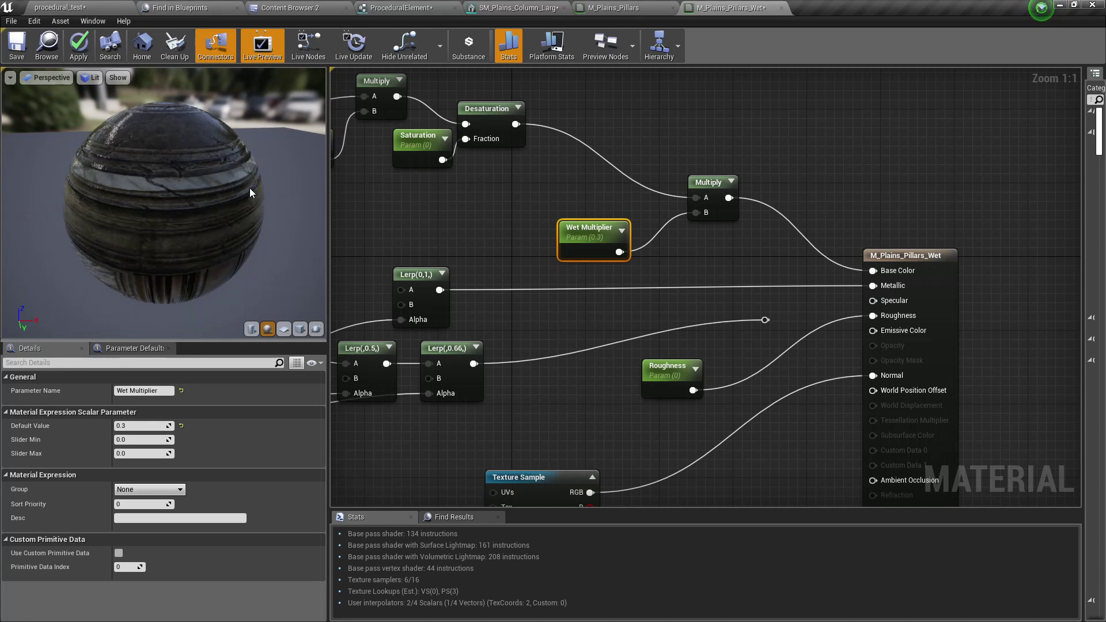
drag(250, 188, 265, 187)
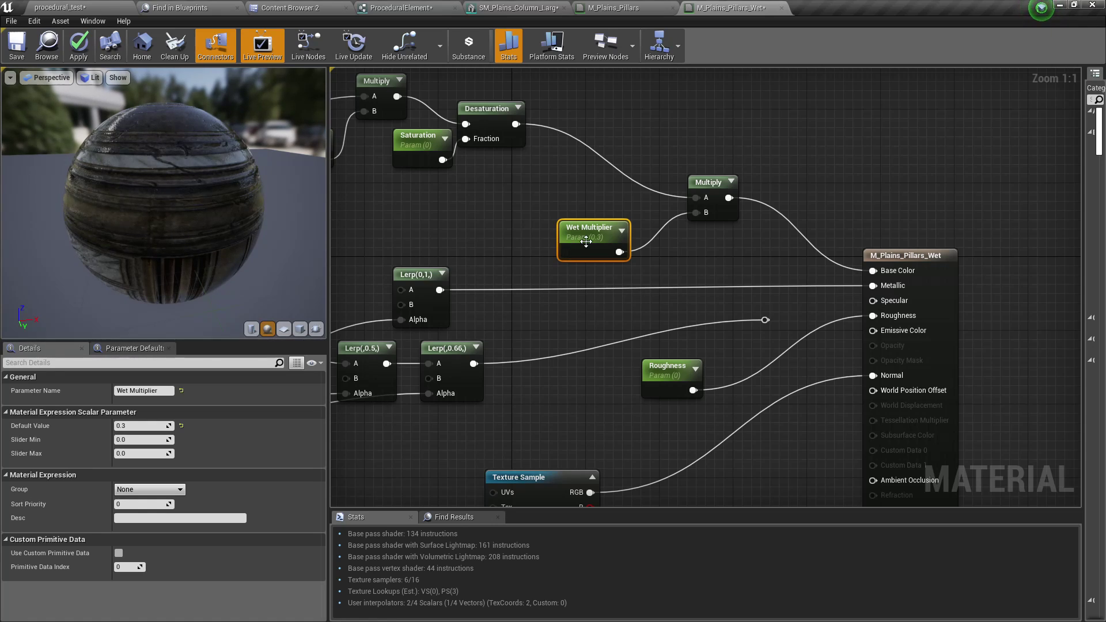
right_drag(533, 288, 516, 293)
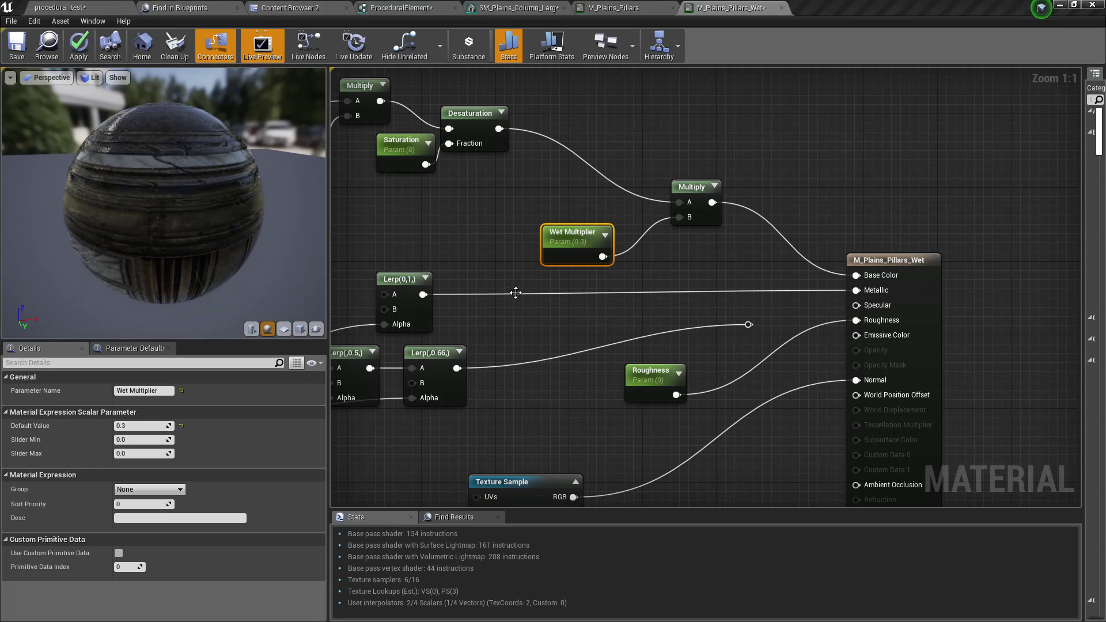
right_drag(493, 255, 463, 273)
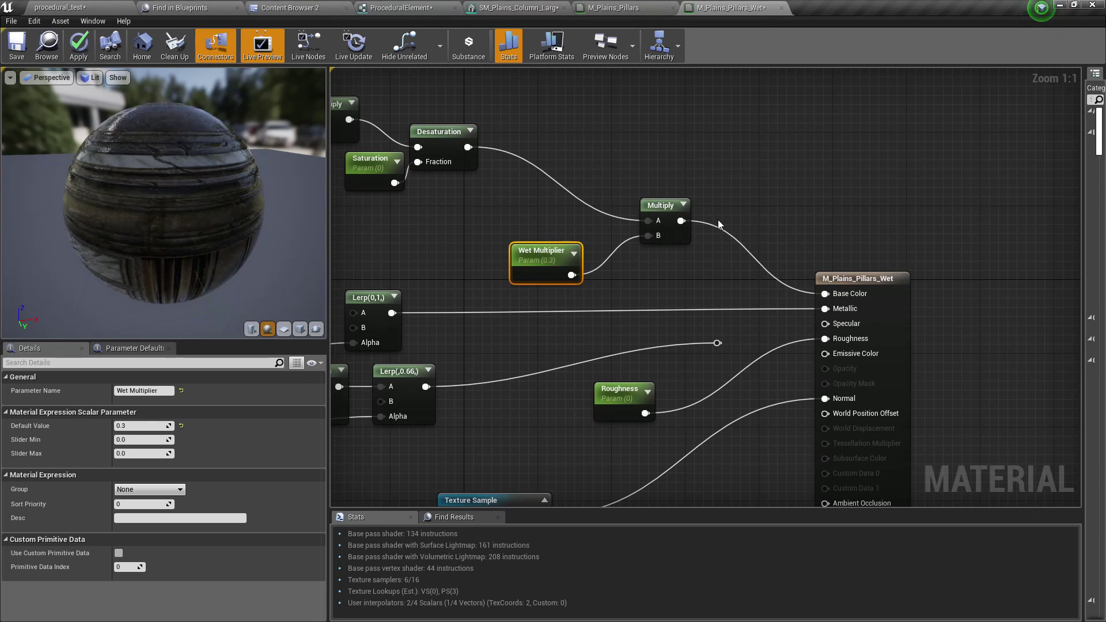
- Move the Multiply node and the M_Plains_Pillars_Wet result node farther right to make room for more nodes
drag(668, 209, 695, 208)
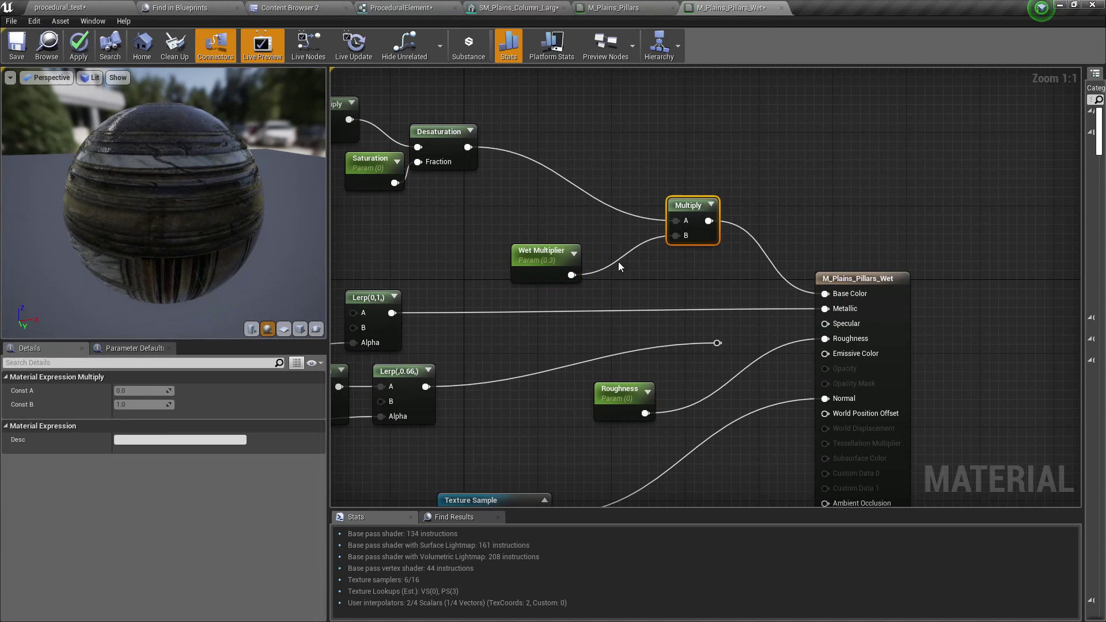
scroll(717, 272, down, 3)
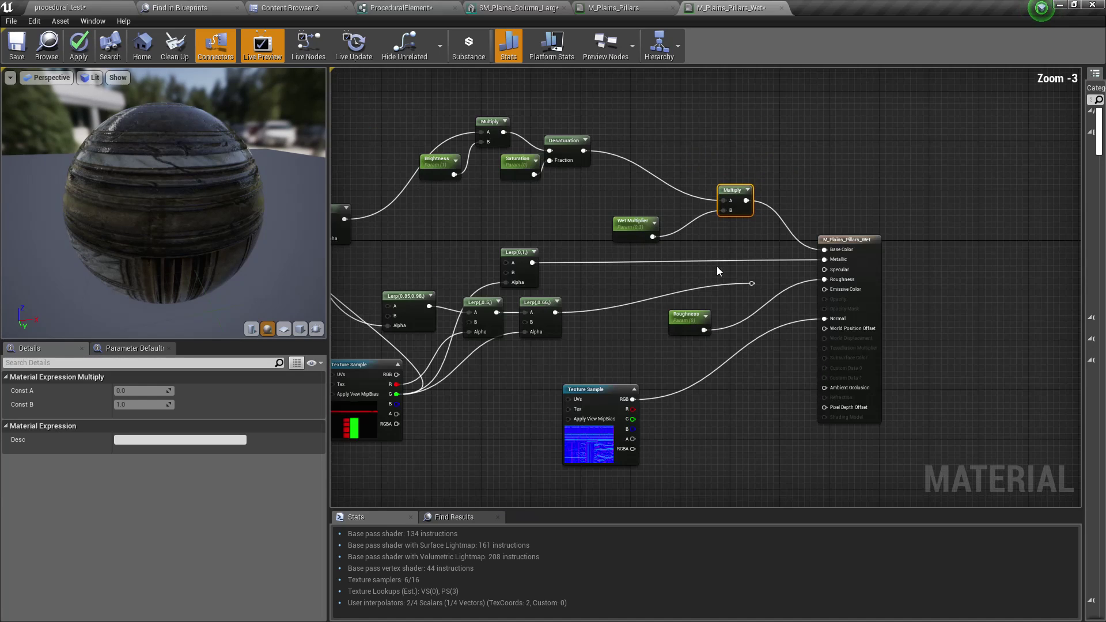
right_drag(717, 271, 597, 314)
drag(637, 289, 787, 288)
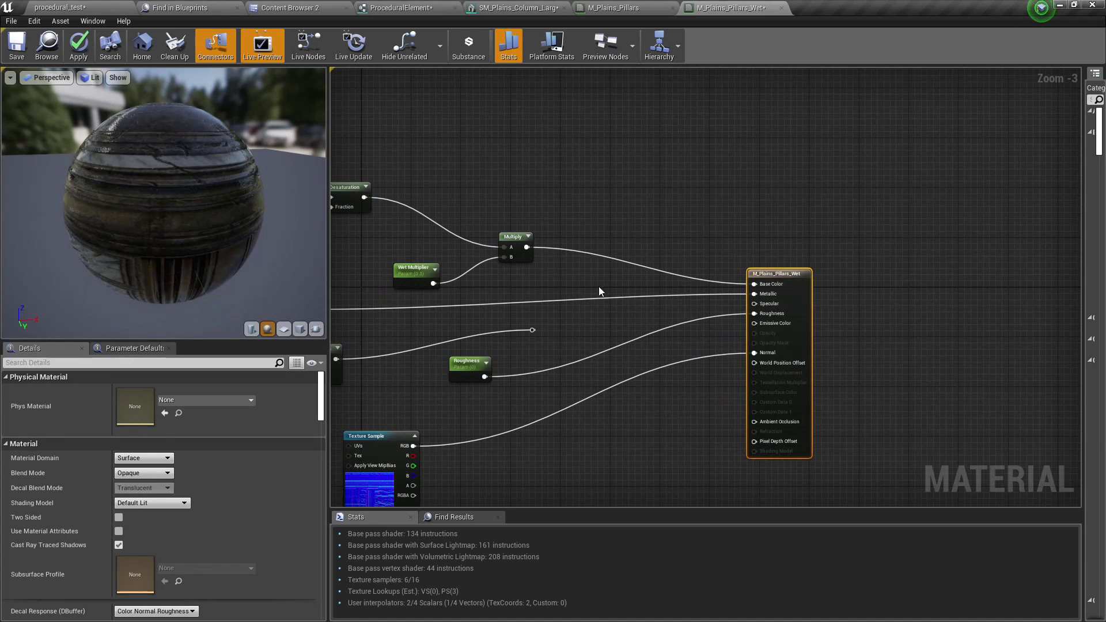
scroll(691, 289, up, 3)
right_drag(646, 312, 575, 302)
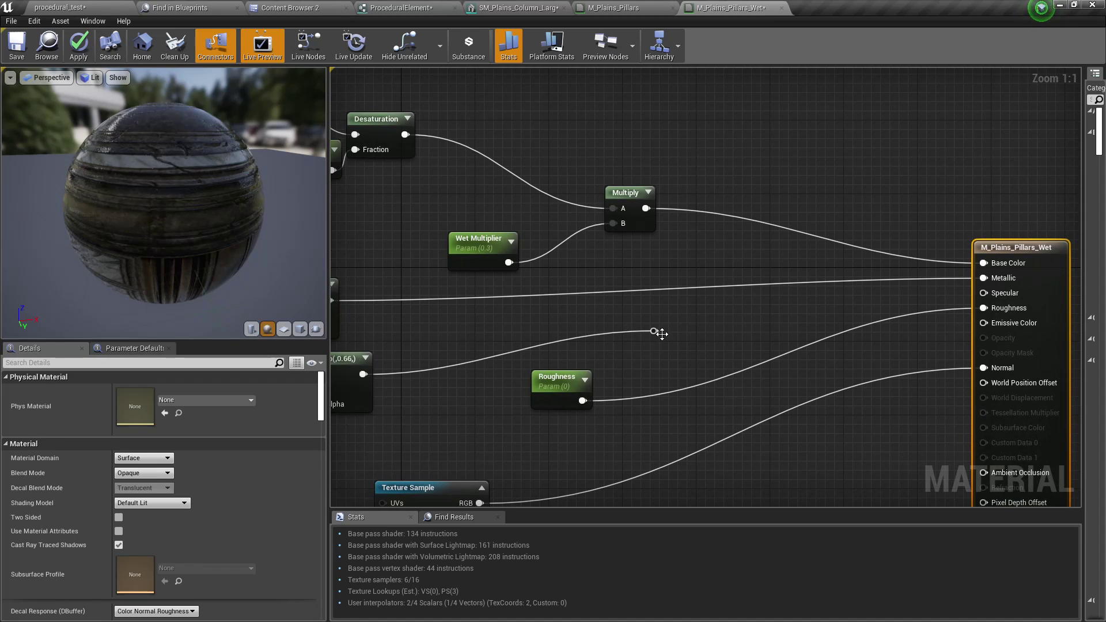
- Add a LinearInterpolate node fed into its A input from the loose reroute node of the original roughness chain
drag(653, 329, 654, 330)
text(lerp)
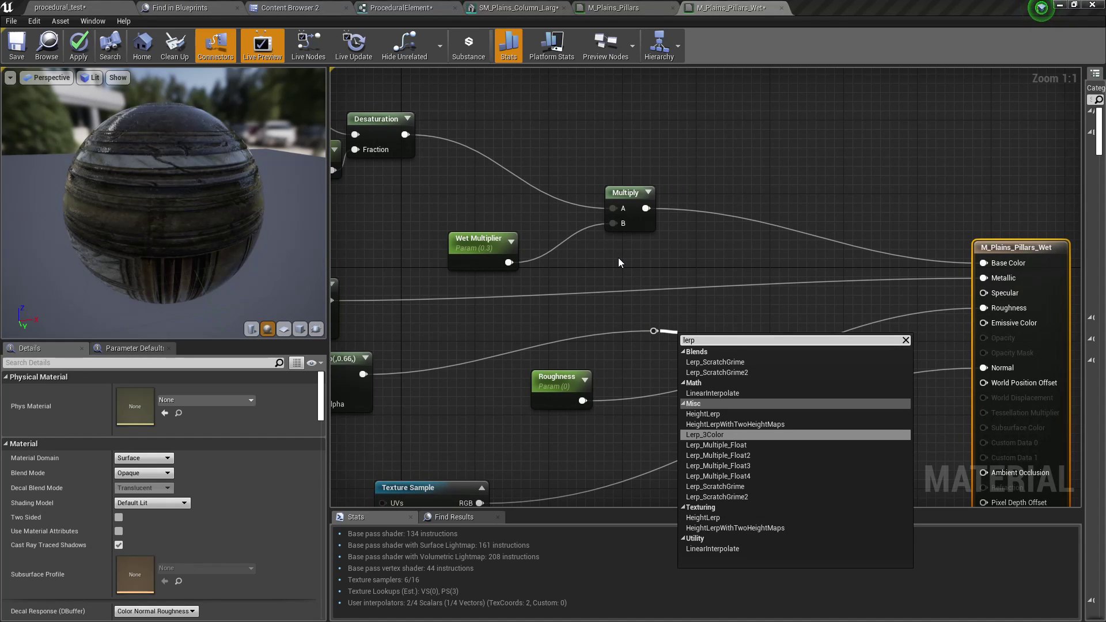
key(Up)
key(Up)
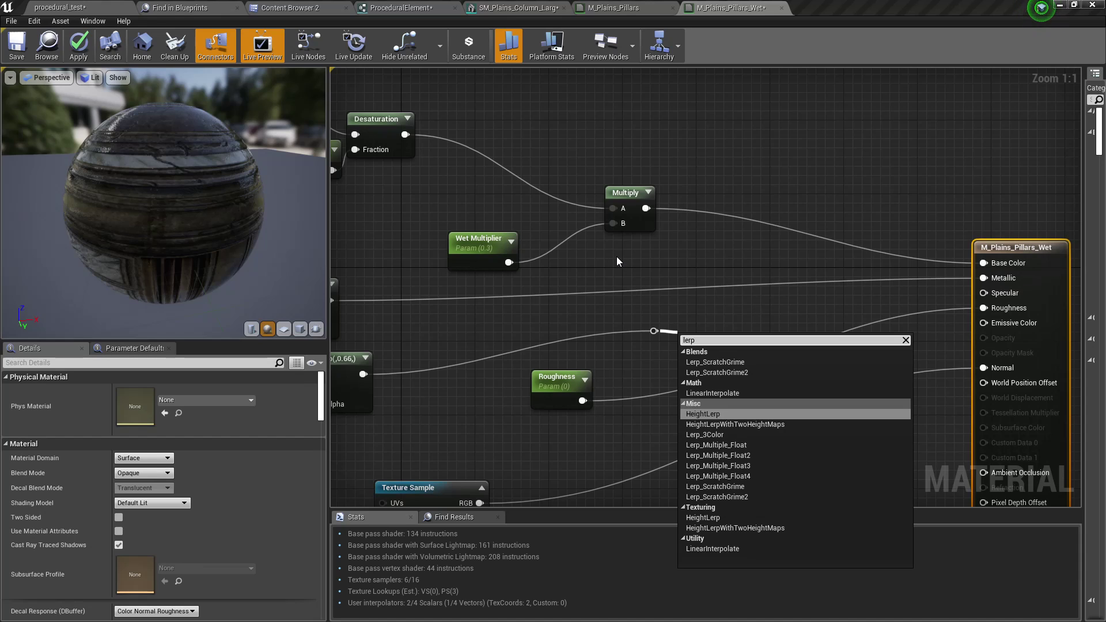
key(Down)
key(Down)
key(Down)
key(Down)
key(Down)
key(Down)
key(Down)
key(Down)
key(Down)
key(Down)
key(Down)
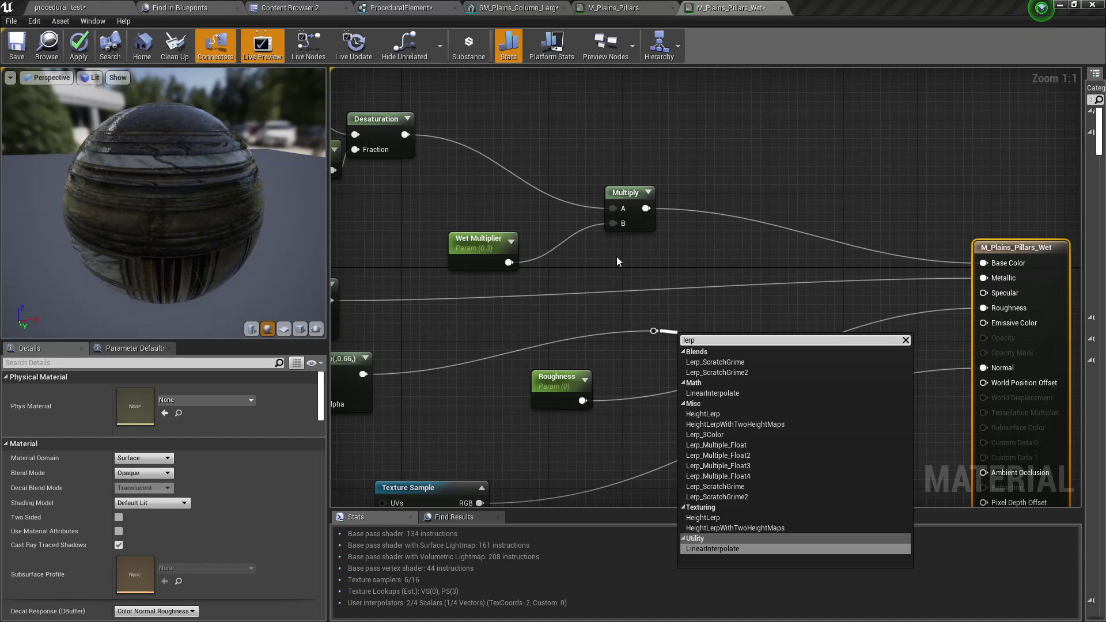
key(Return)
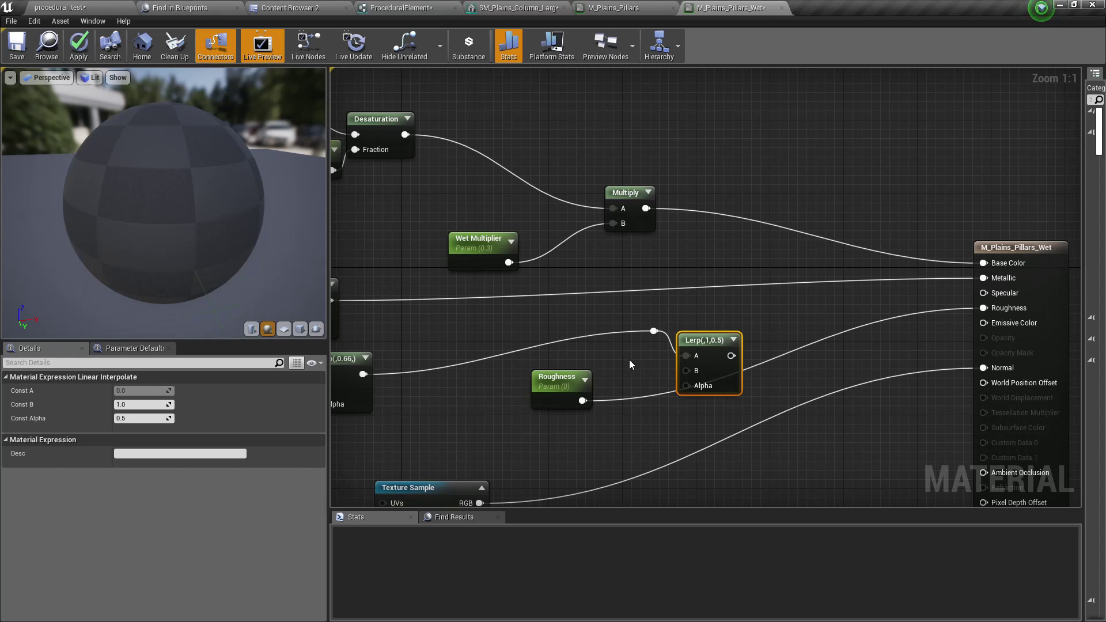
- Connect the Roughness parameter to the Lerp's B input and the Lerp output to the result node's Roughness input
right_drag(629, 360, 642, 344)
drag(592, 386, 1014, 292)
right_drag(776, 381, 735, 346)
drag(107, 223, 236, 226)
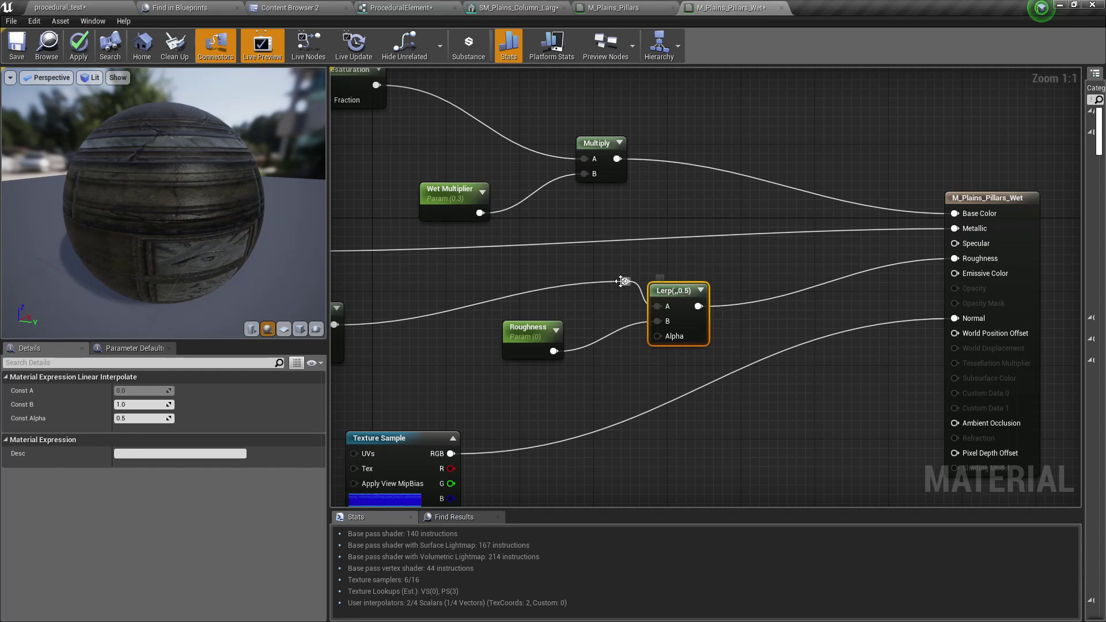
- Space out the reroute, Lerp and Roughness nodes so the roughness blend is easy to read
drag(620, 289, 565, 298)
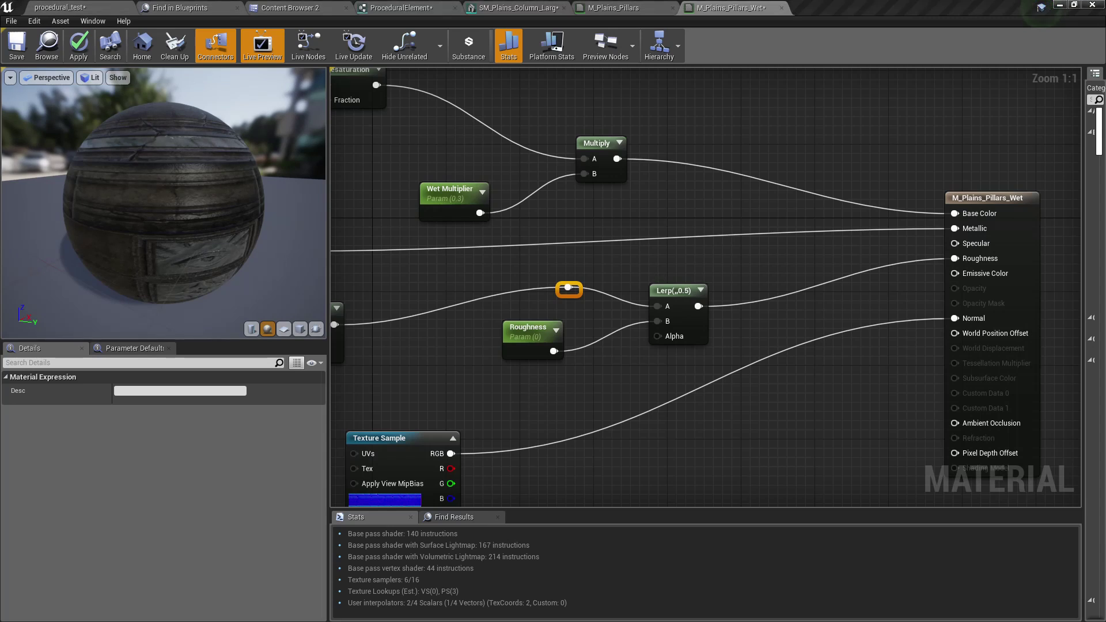
right_drag(595, 364, 556, 358)
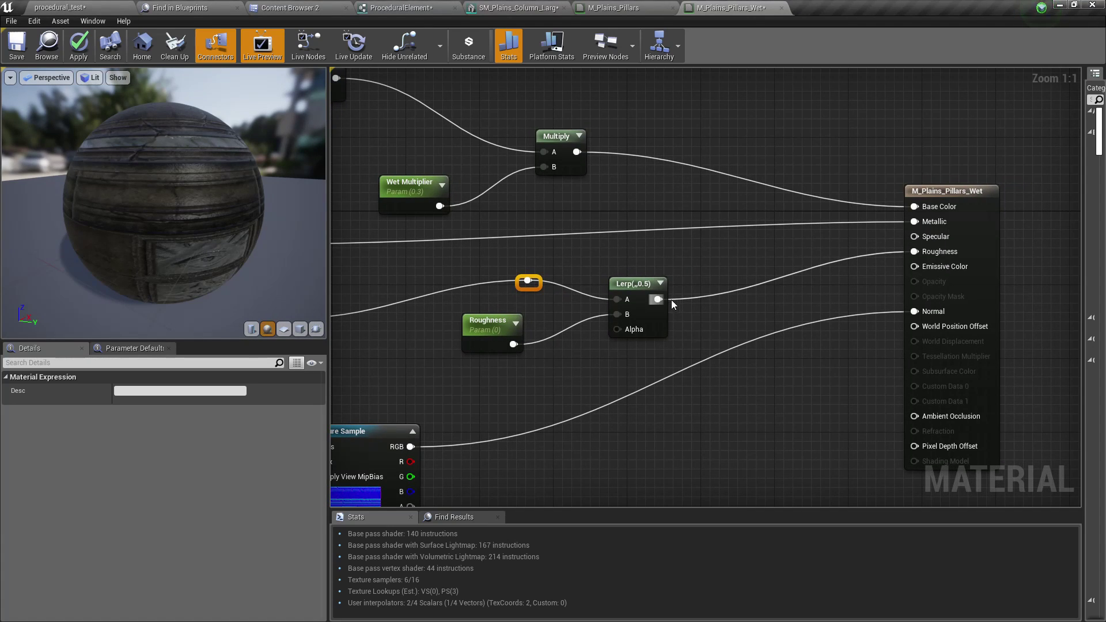
drag(629, 289, 657, 289)
drag(494, 325, 520, 325)
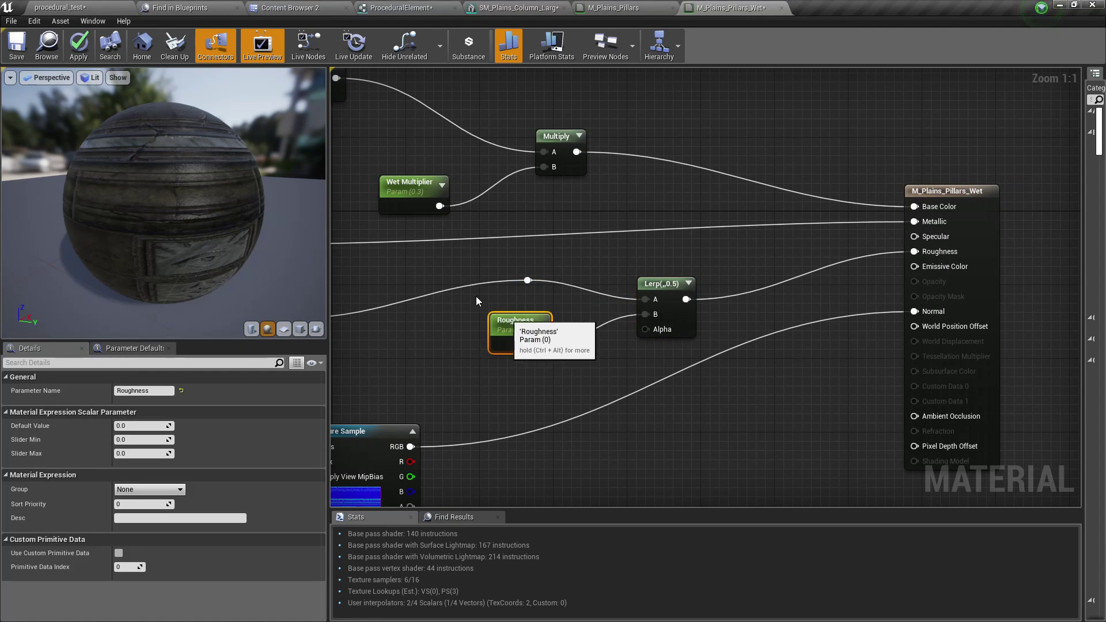
drag(242, 209, 212, 204)
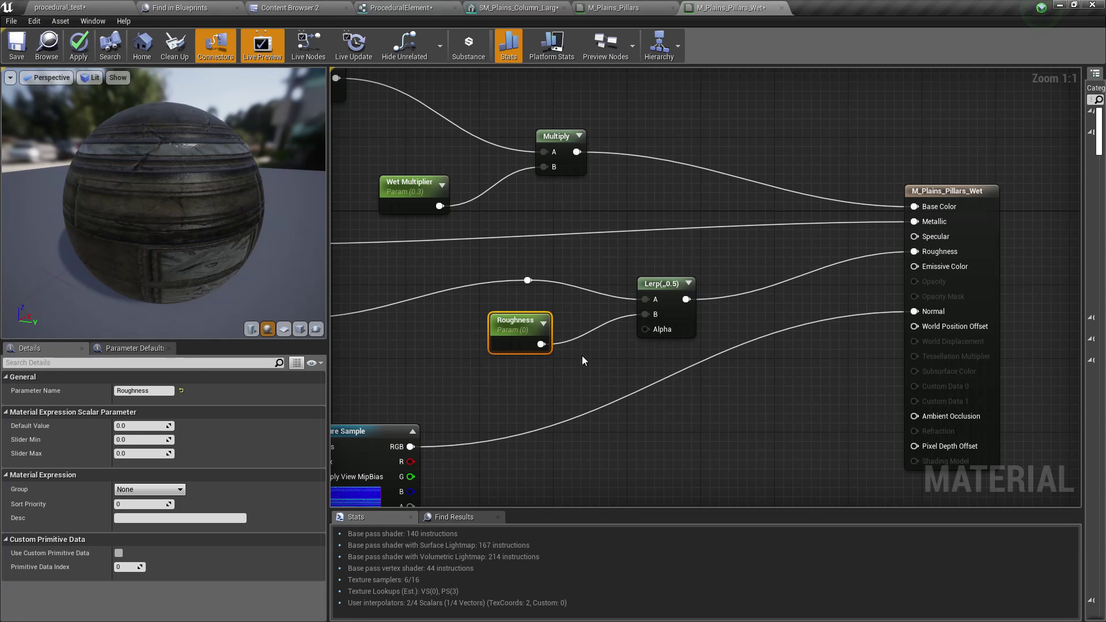
drag(516, 325, 516, 316)
- Add an Absolute World Position node and place it beneath the Roughness parameter, shifting Roughness up to clear it
right_drag(500, 390, 499, 389)
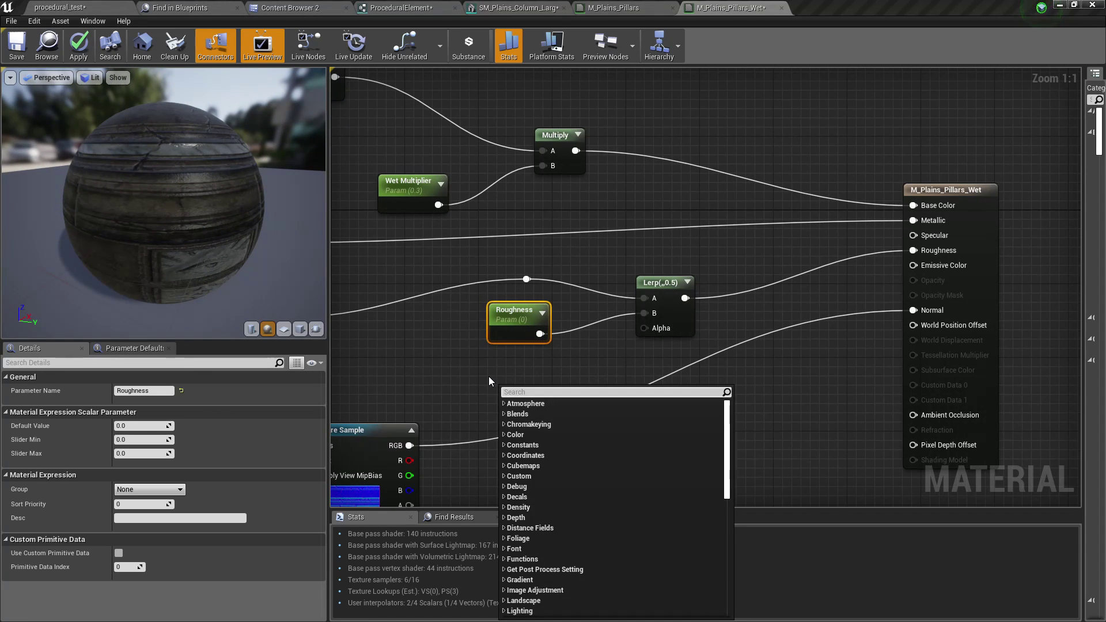
text(world pos)
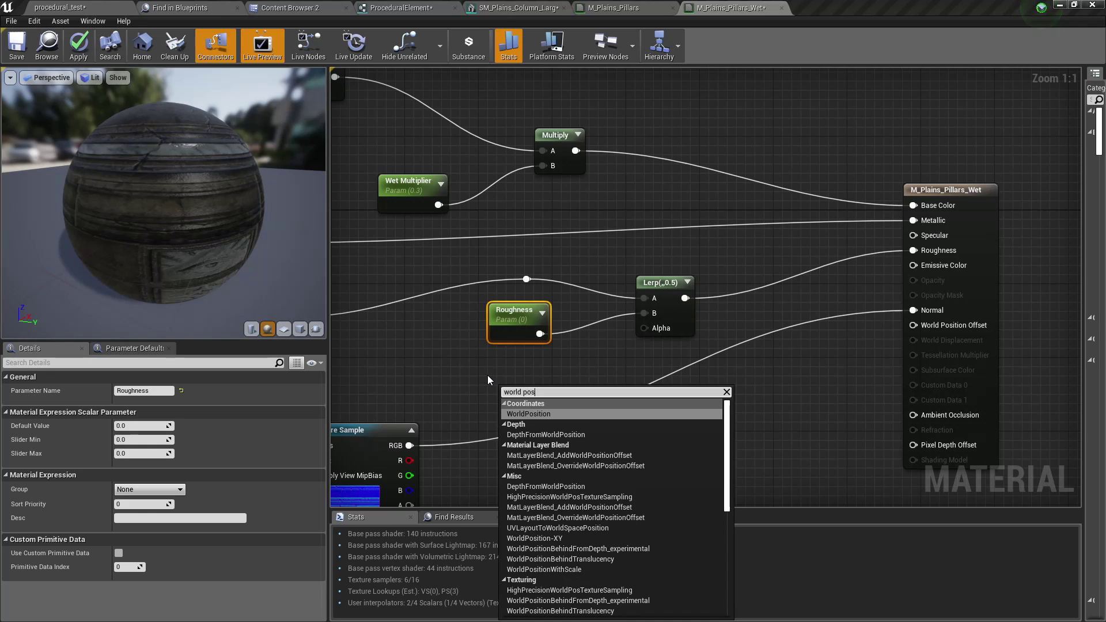
key(Return)
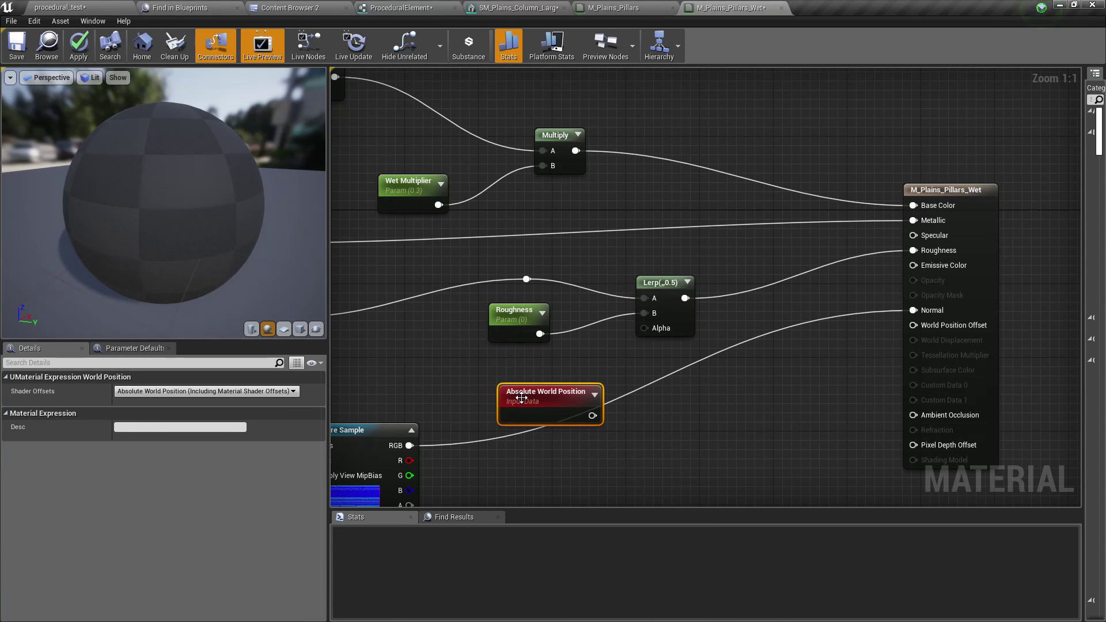
drag(521, 397, 483, 362)
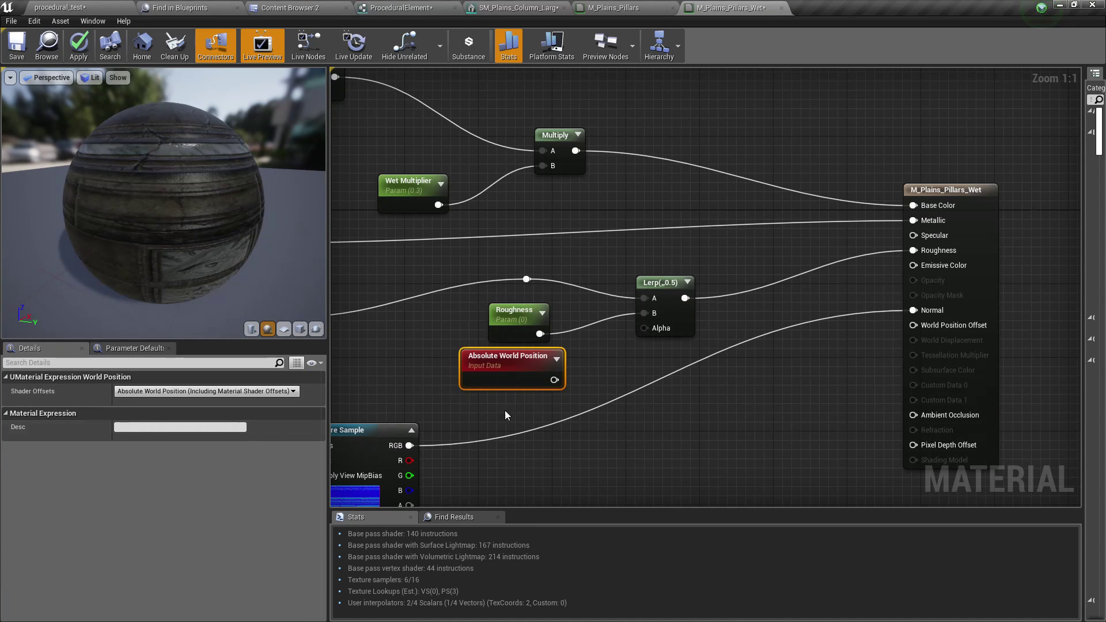
drag(522, 320, 522, 302)
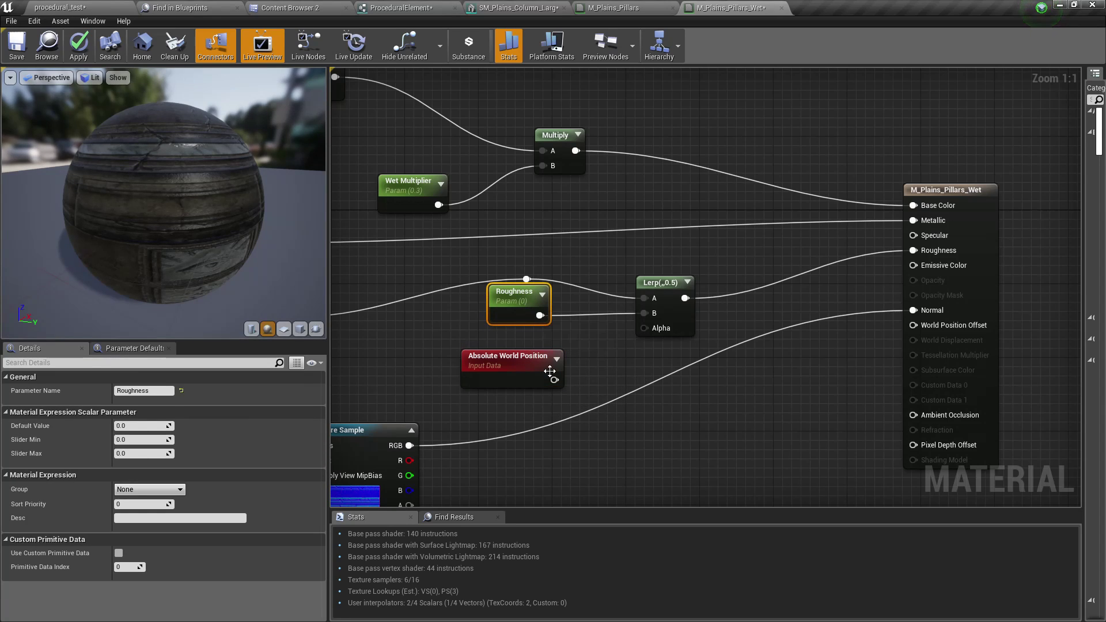
- Attach a ComponentMask node to the Absolute World Position output with only the B channel enabled, and shift both nodes left
drag(554, 381, 568, 385)
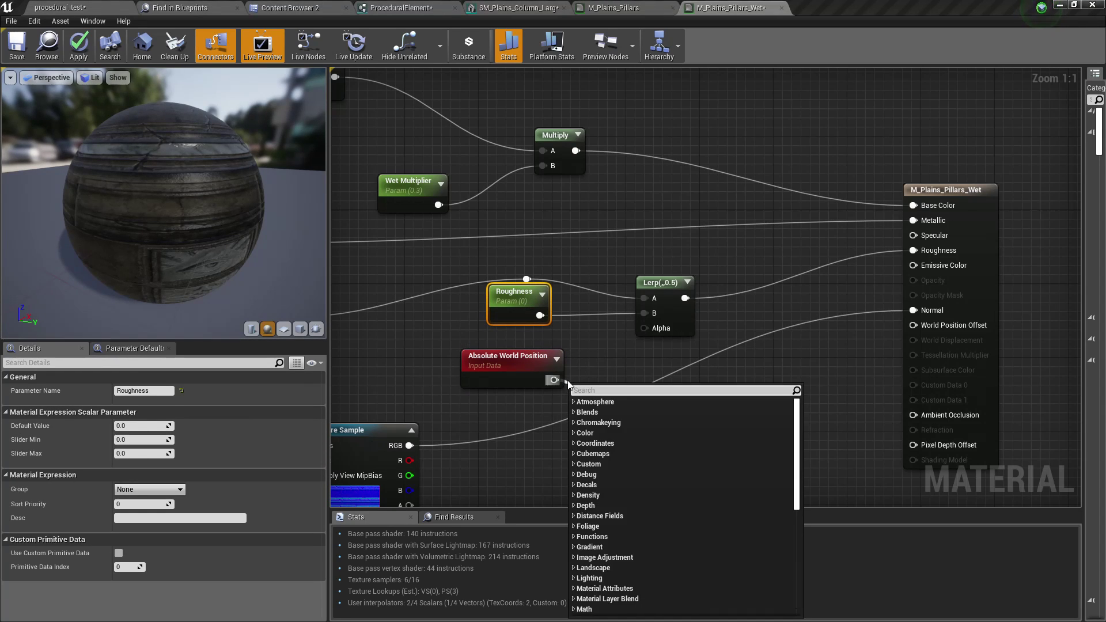
text(compon)
key(Return)
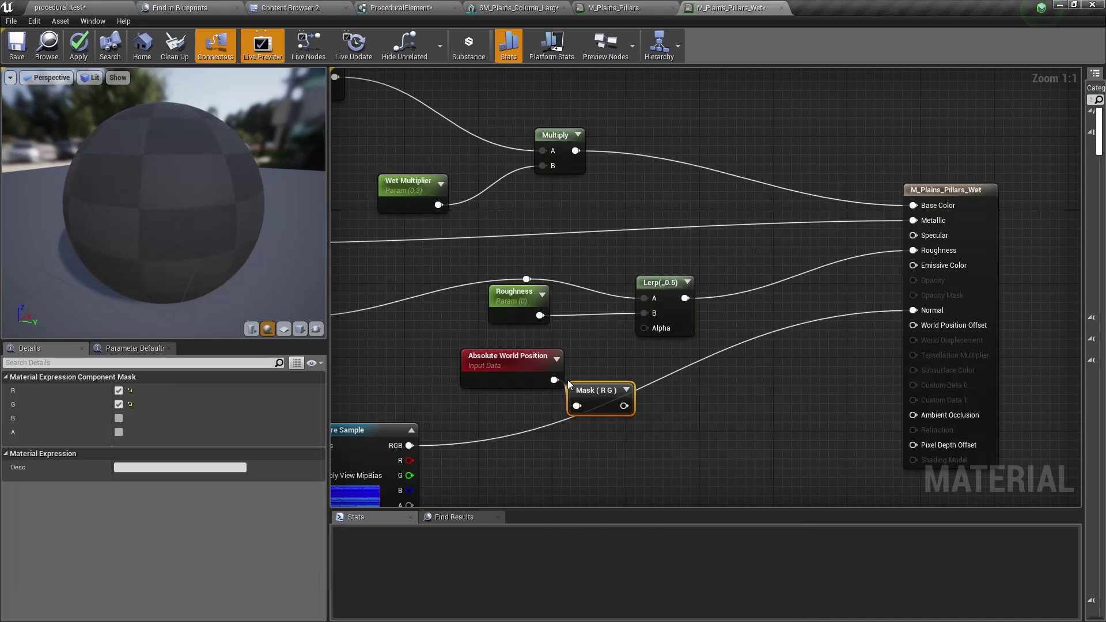
click(119, 404)
click(119, 391)
click(118, 418)
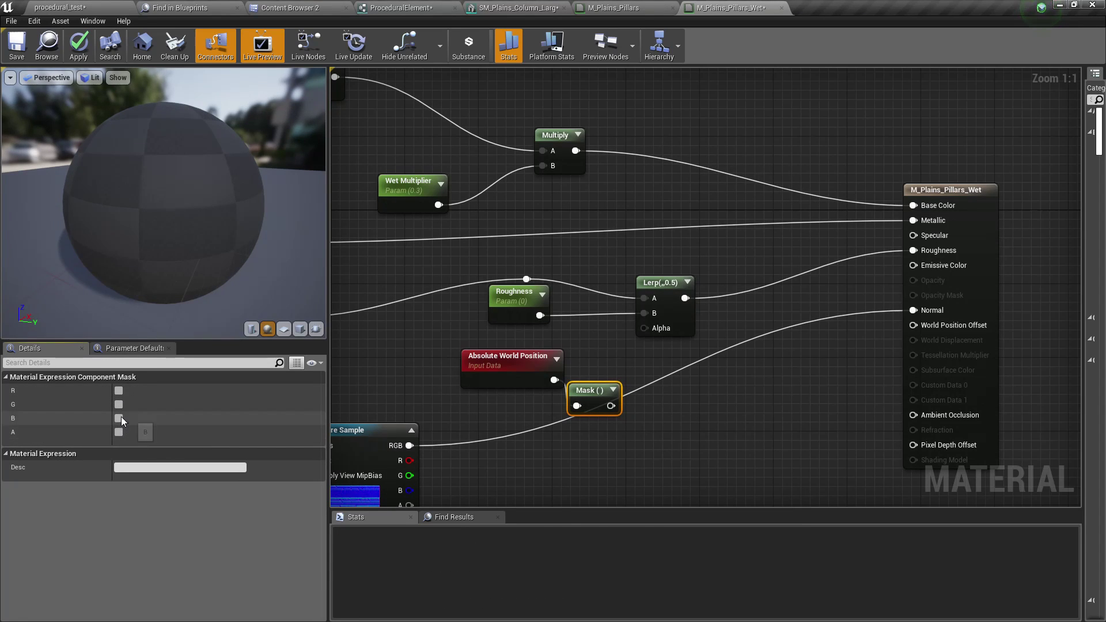
drag(593, 397, 605, 372)
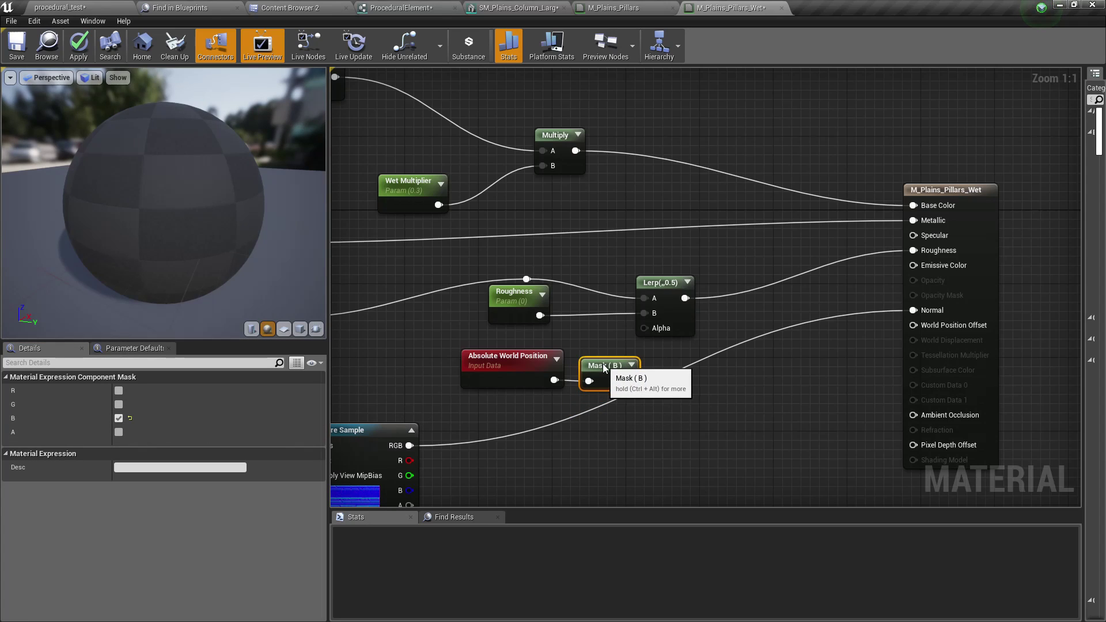
drag(508, 340, 546, 378)
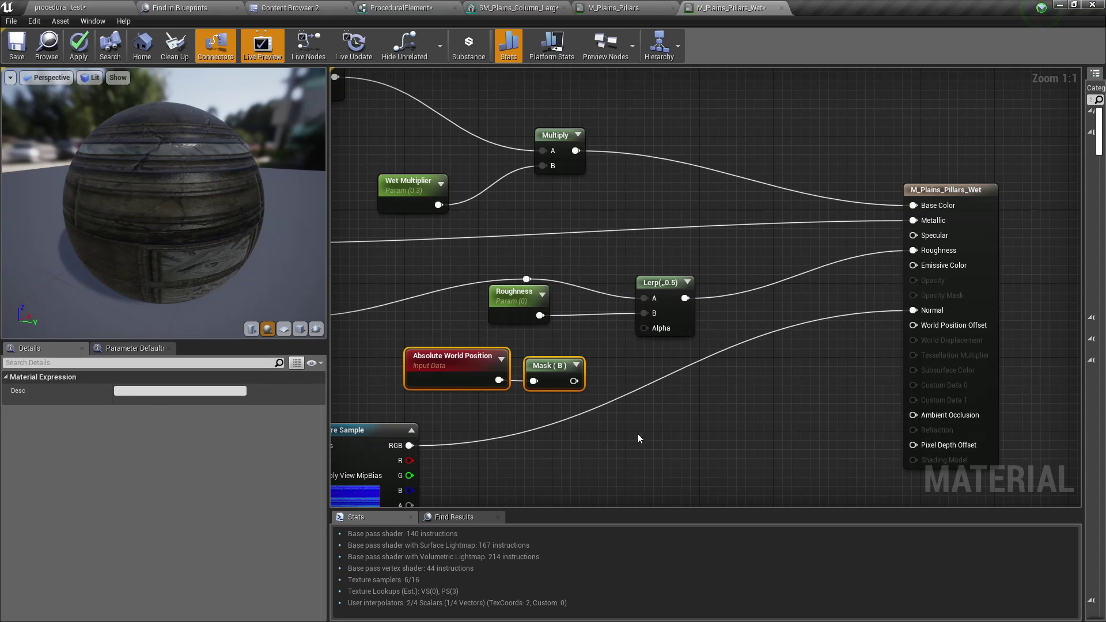
- Feed the Mask output into a new Clamp node and connect the Clamp to the roughness Lerp's Alpha input
drag(574, 380, 613, 377)
text(cons)
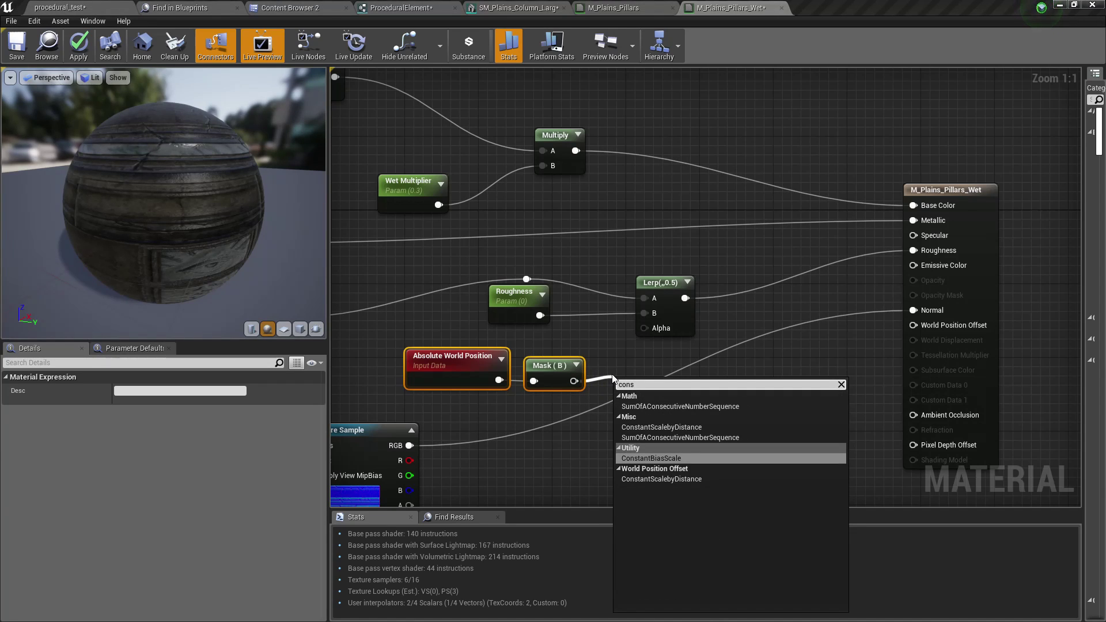
key(BackSpace)
key(BackSpace)
key(BackSpace)
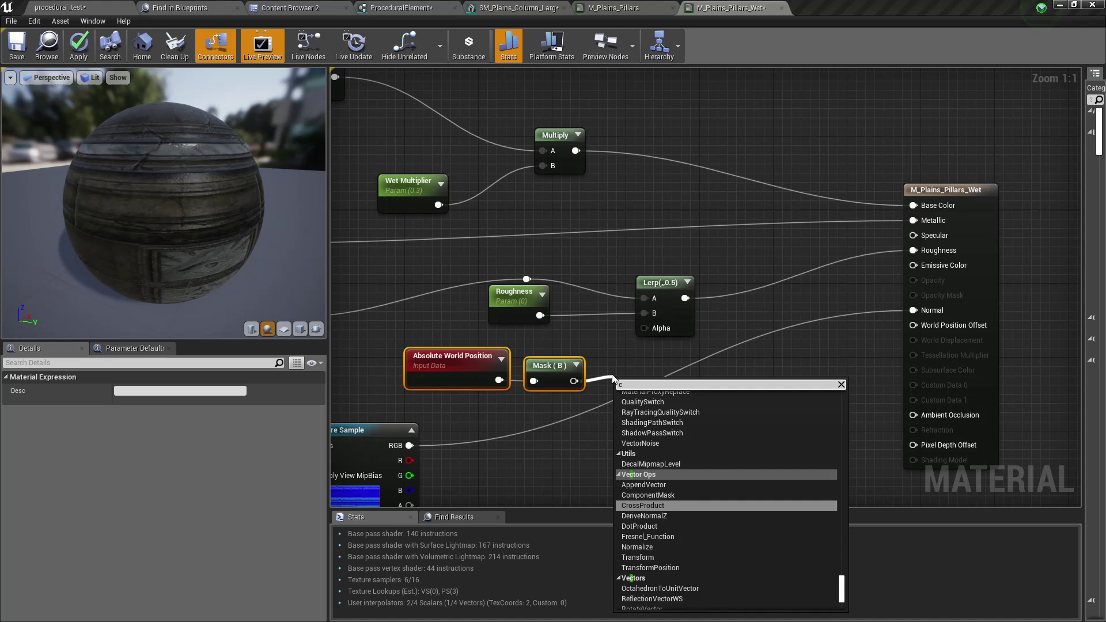
text(lamp)
key(Return)
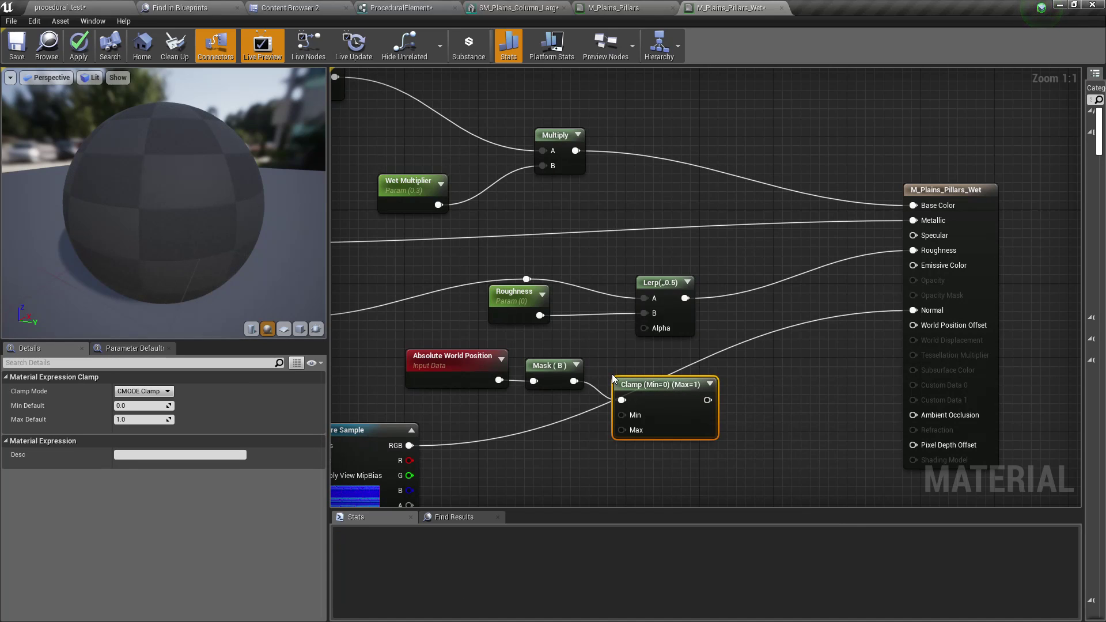
drag(707, 400, 645, 328)
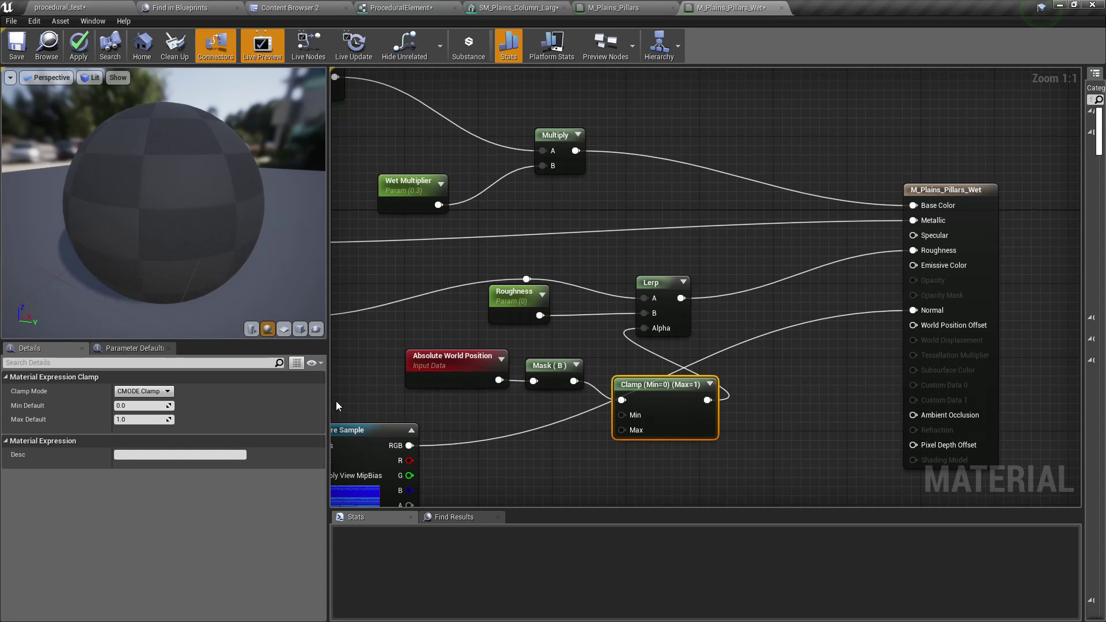
- Nudge the Roughness node and rotate the preview sphere to examine how roughness changes with world height
drag(163, 256, 181, 242)
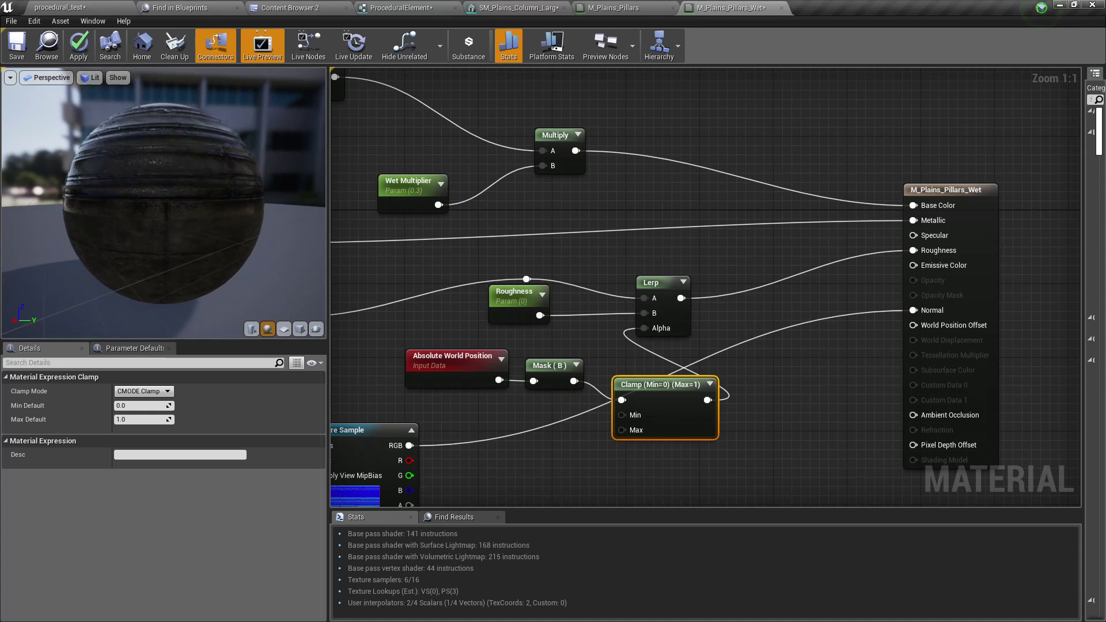
drag(518, 294, 527, 304)
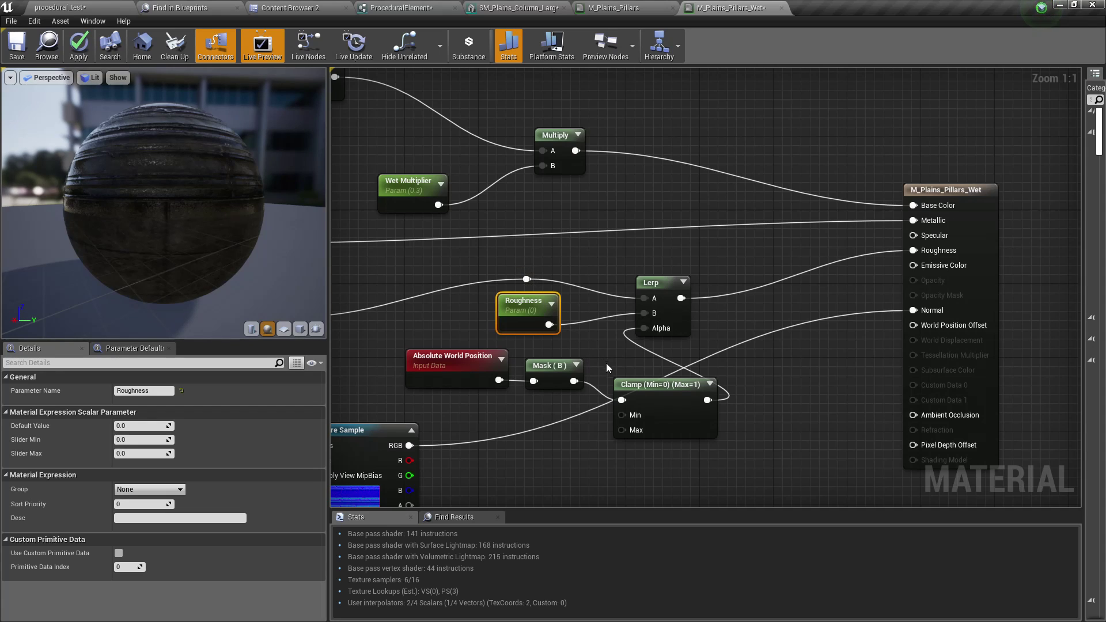
drag(221, 215, 12, 223)
drag(163, 202, 183, 187)
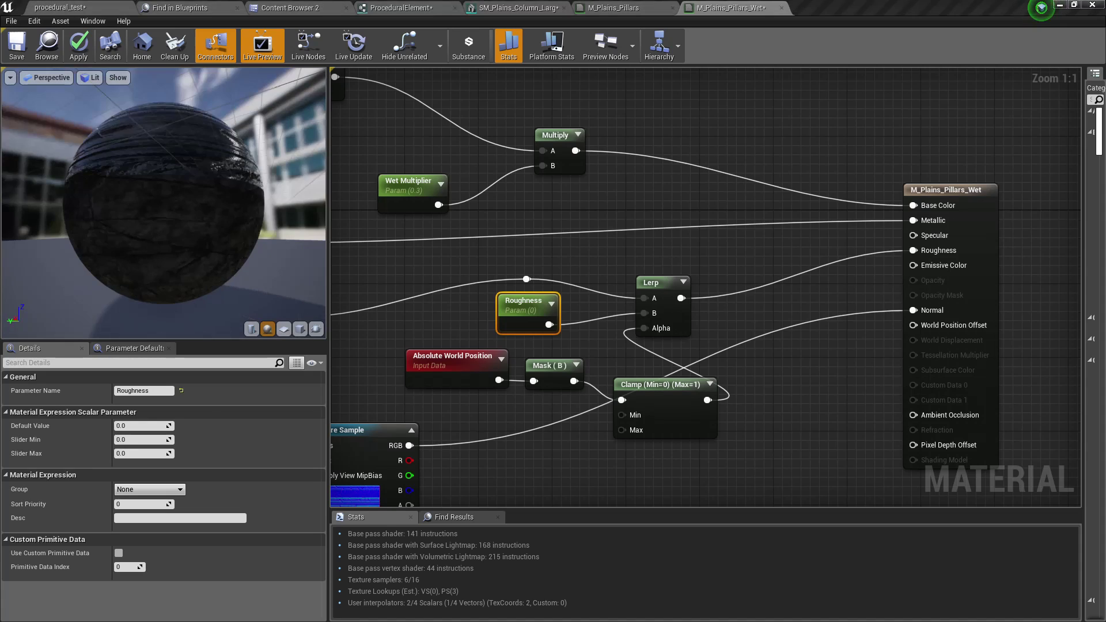
mouse_move(203, 225)
mouse_down()
mouse_move(183, 204)
mouse_move(217, 229)
mouse_up()
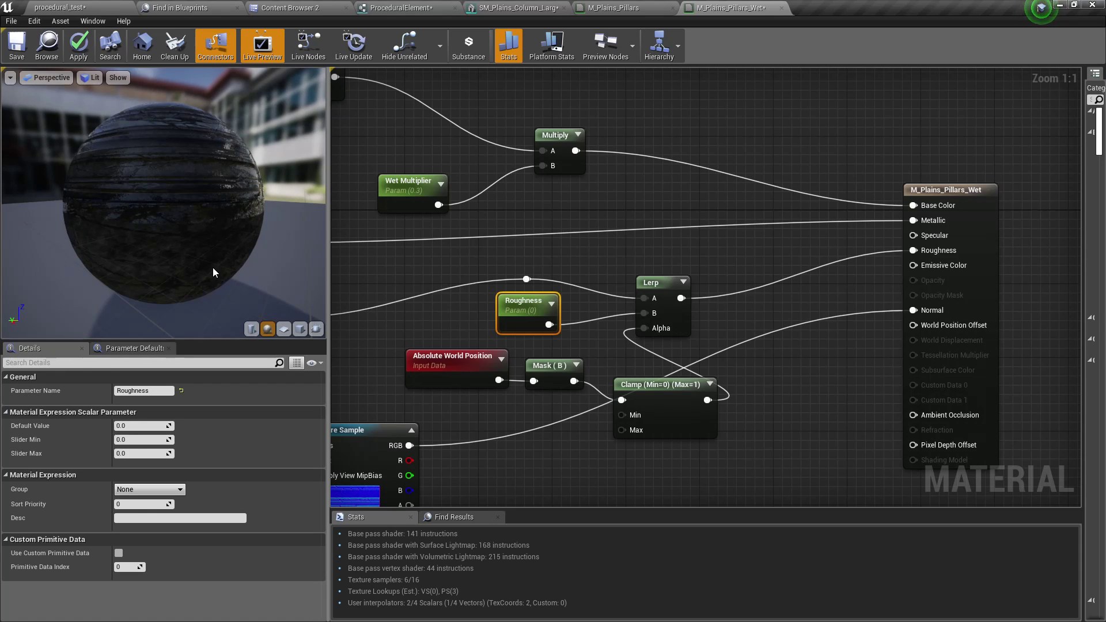
- Apply the material changes, inspect the material on the SM_Plains_Column mesh, and return to the M_Plains_Pillars_Wet graph
drag(170, 234, 92, 155)
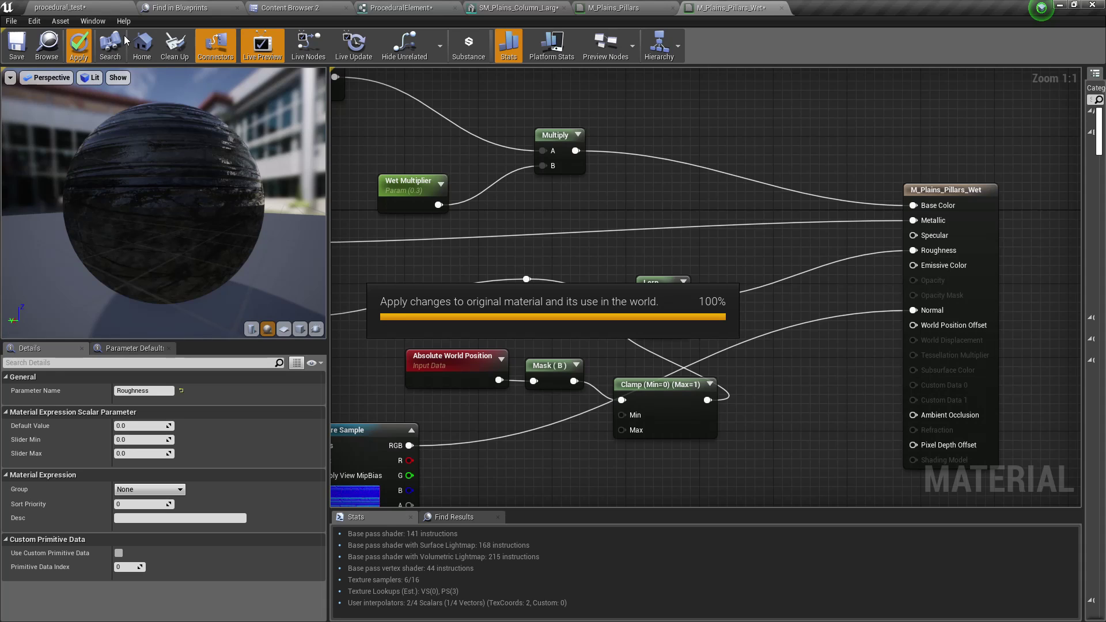
click(403, 8)
click(546, 5)
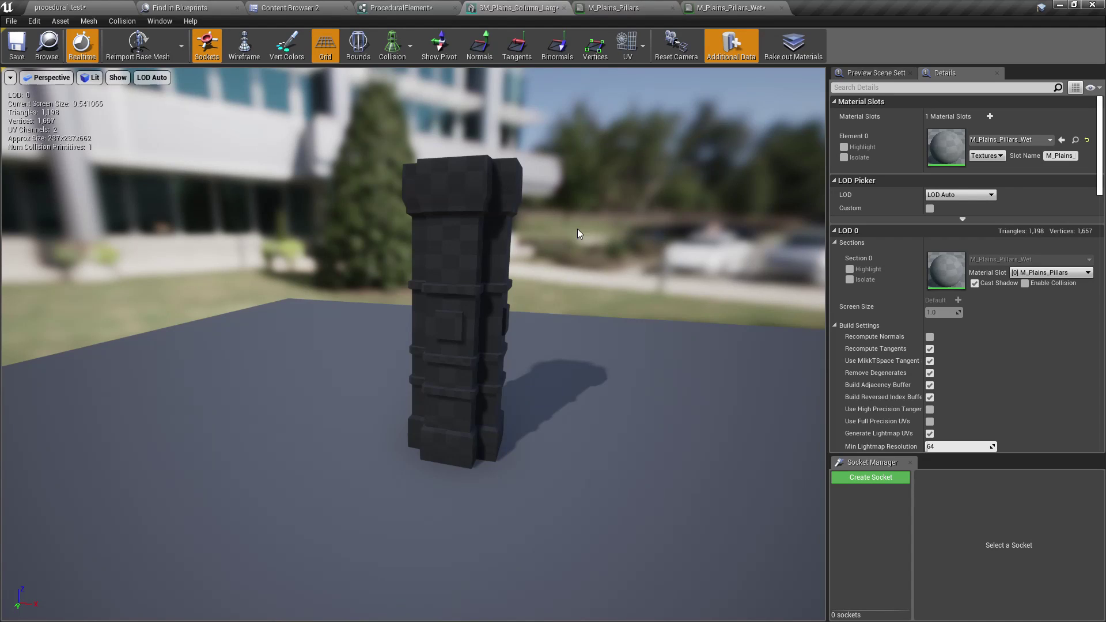
drag(582, 234, 570, 255)
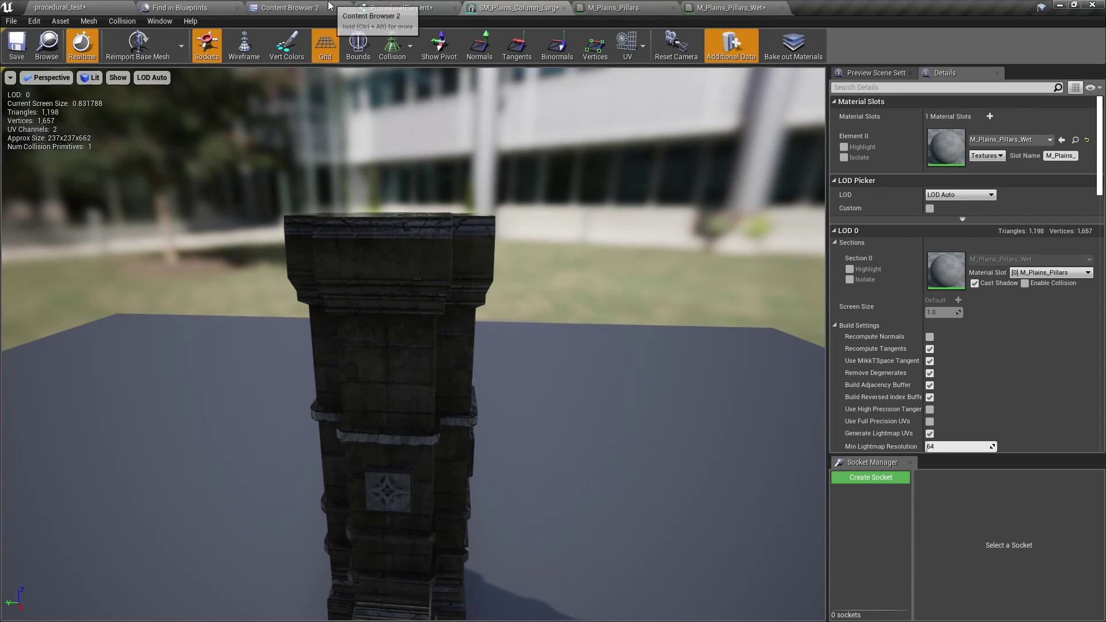
click(709, 7)
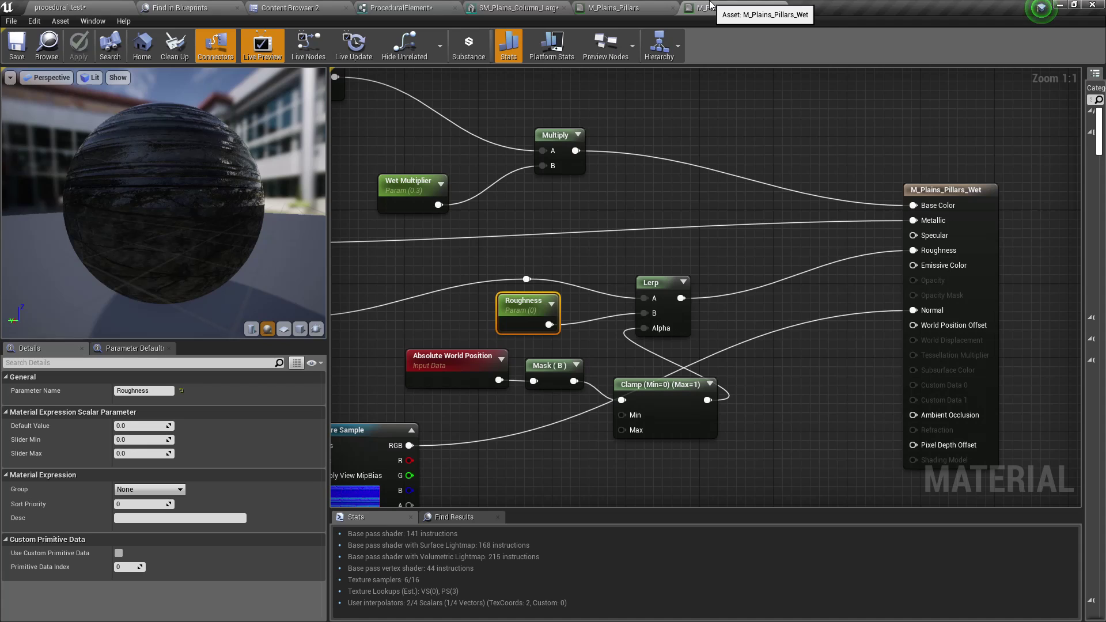
- Swap the roughness Lerp's inputs so the Roughness parameter feeds A and the original roughness feeds B, then rotate the preview sphere
right_drag(631, 490, 690, 466)
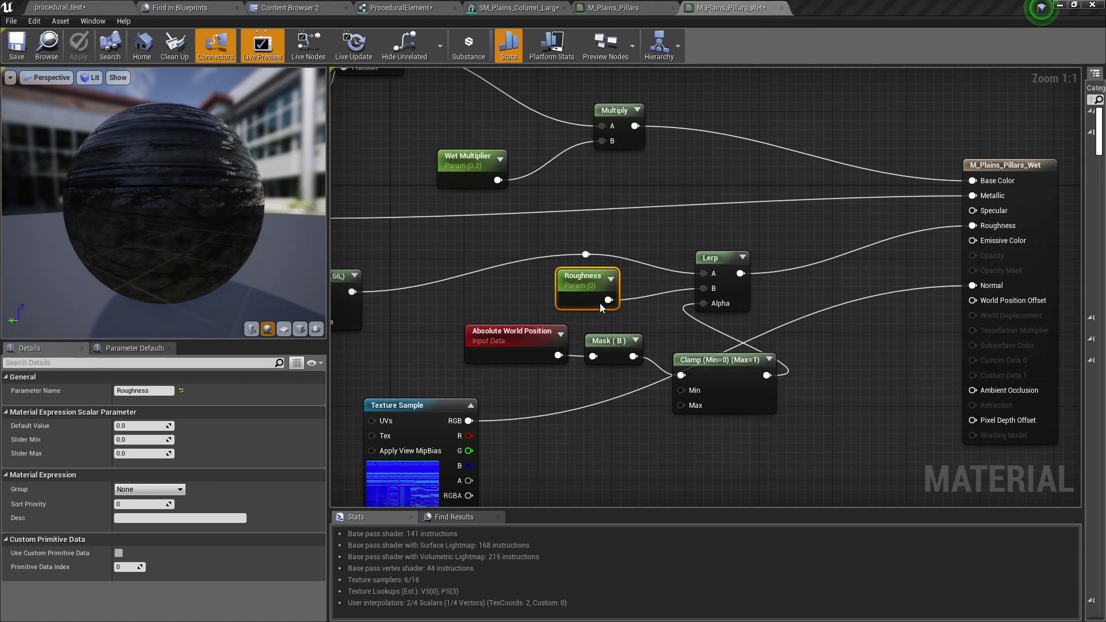
drag(567, 281, 655, 263)
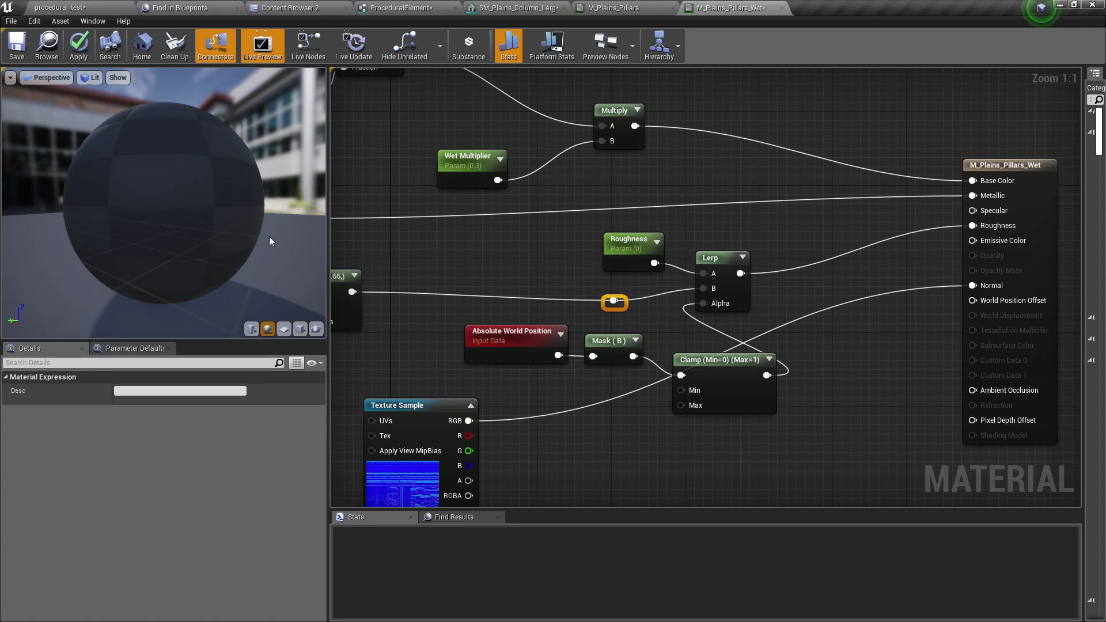
mouse_move(188, 203)
mouse_down()
mouse_move(265, 227)
mouse_move(211, 208)
mouse_move(220, 220)
mouse_up()
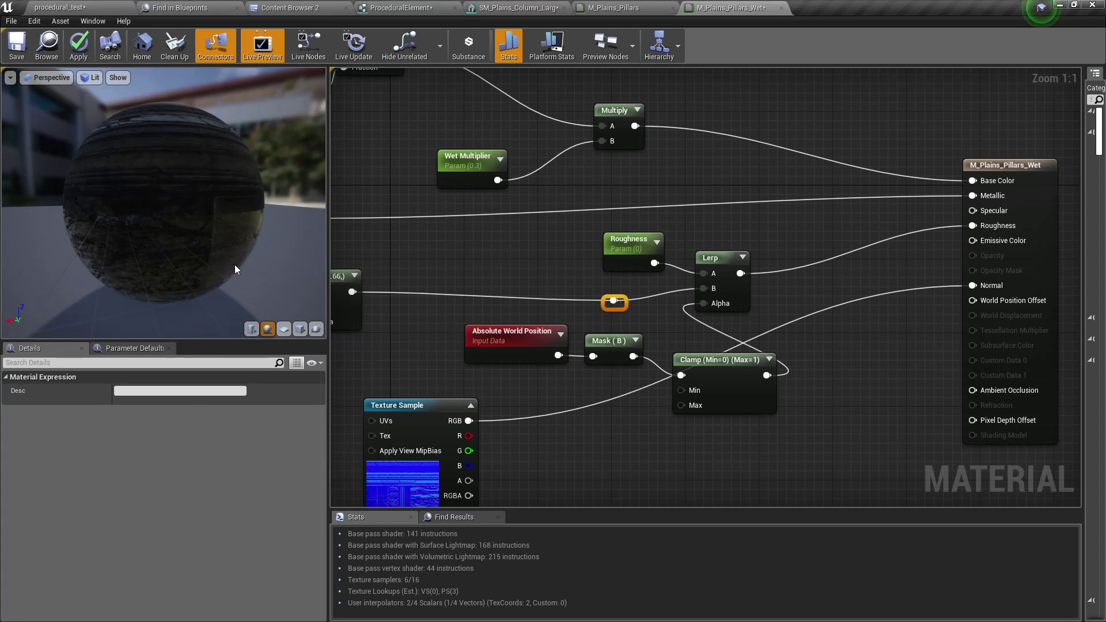
- Tidy the graph by moving the normal Texture Sample below the Clamp, aligning the Clamp, and shifting the Absolute World Position and Mask nodes away from it
right_drag(595, 403, 567, 356)
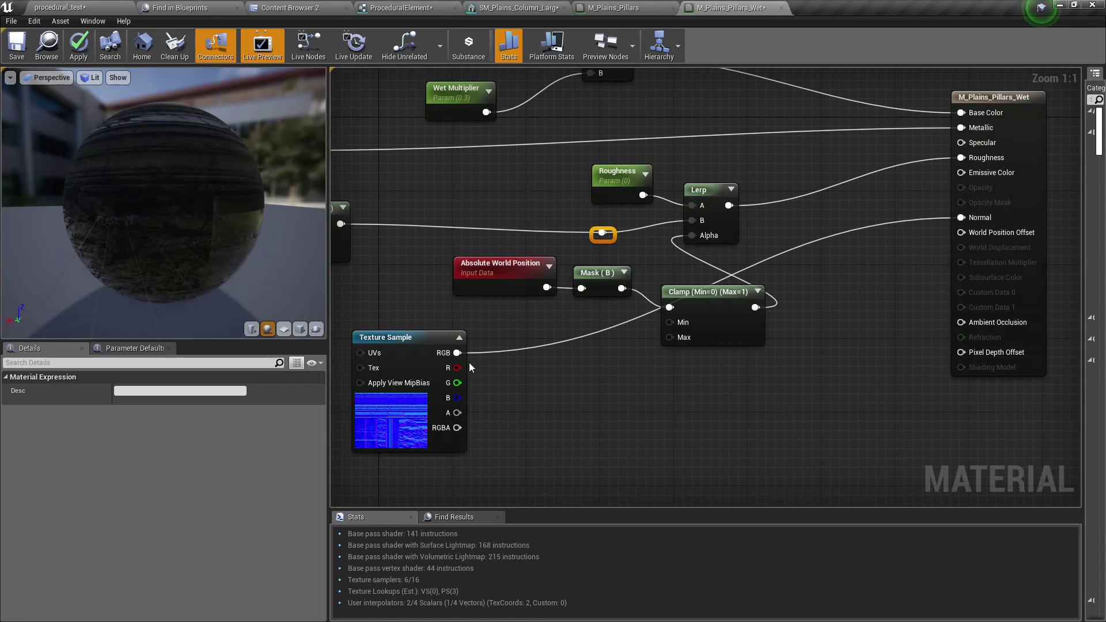
drag(412, 345, 806, 420)
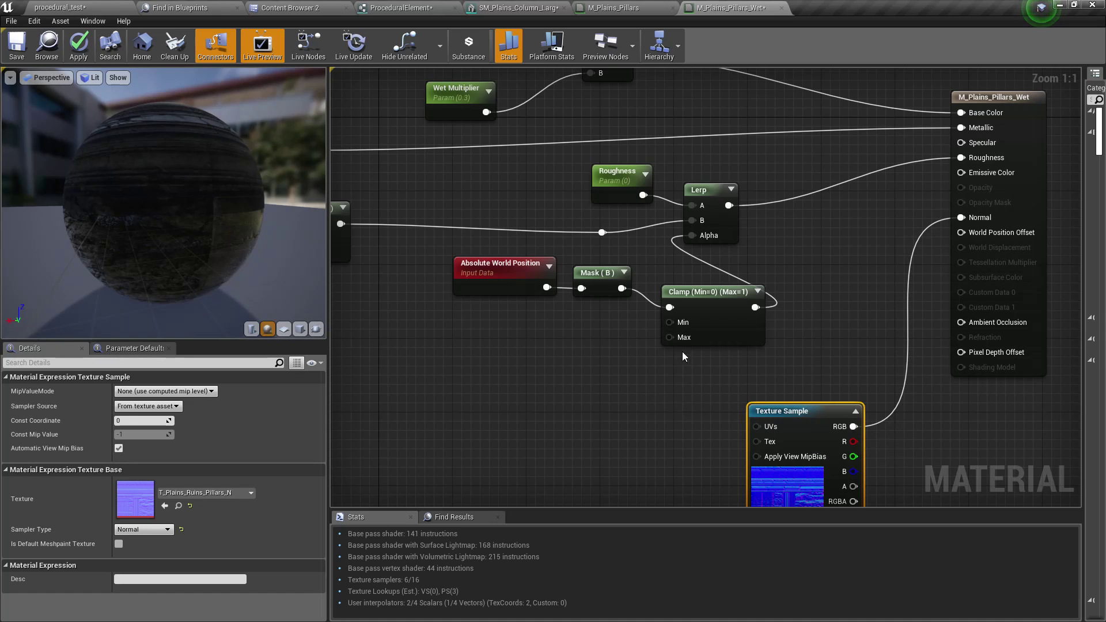
drag(712, 298, 707, 279)
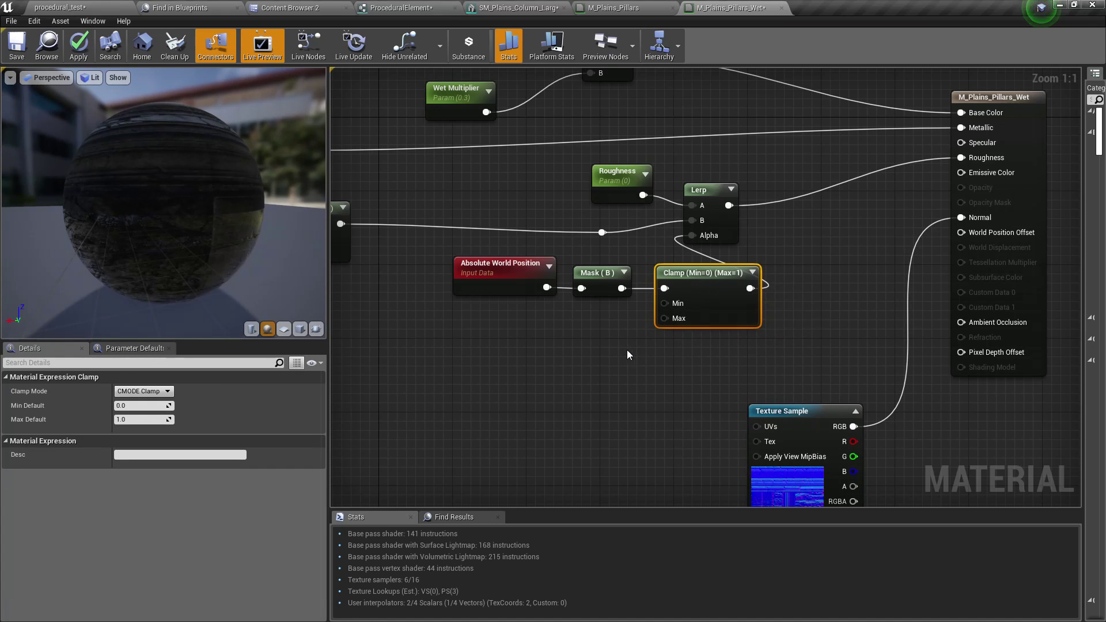
right_drag(599, 343, 591, 385)
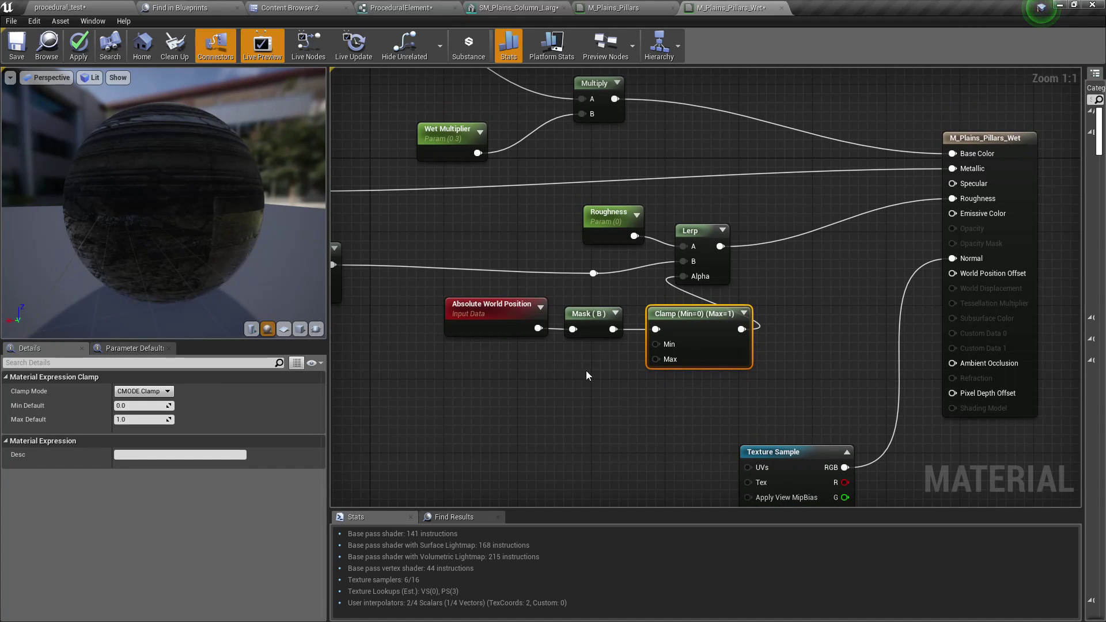
drag(512, 340, 509, 330)
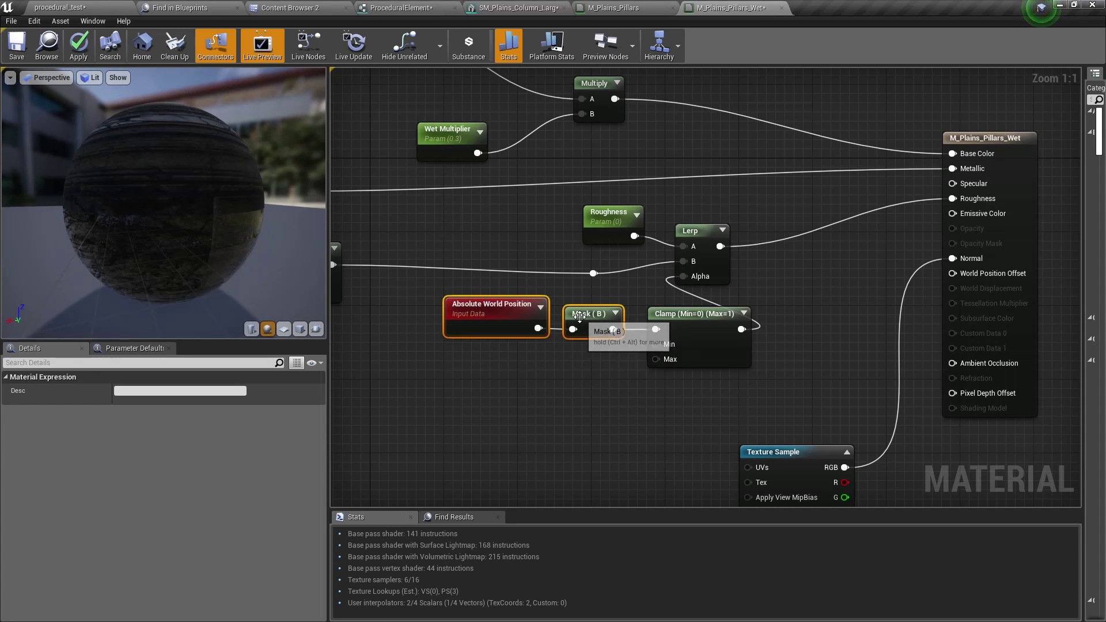
drag(580, 316, 533, 381)
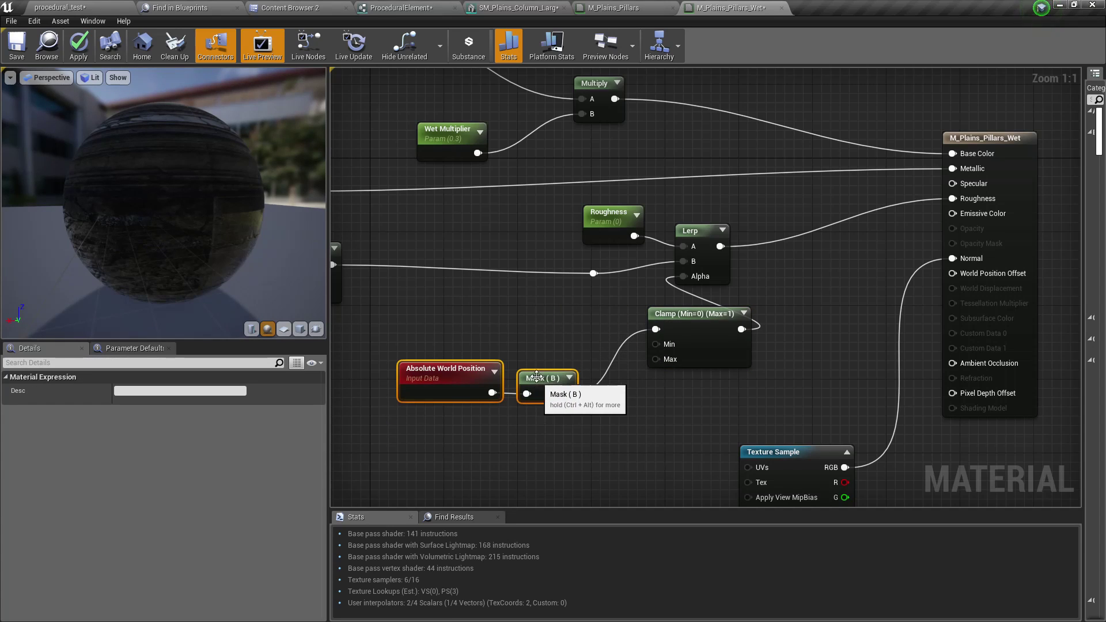
click(438, 310)
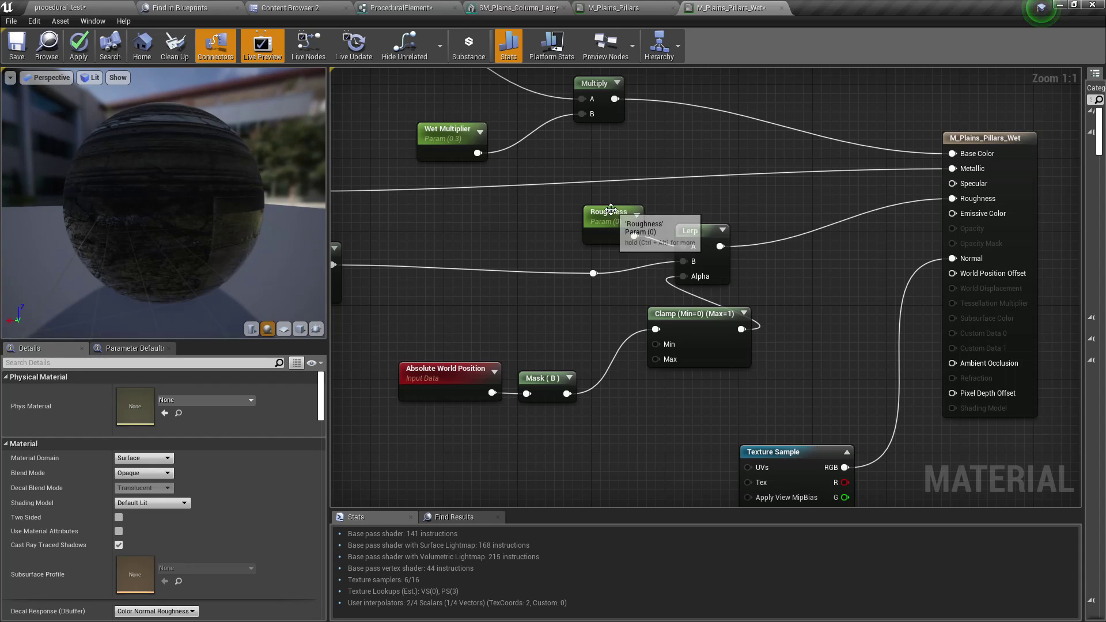
click(627, 223)
key(ctrl+c)
key(ctrl+v)
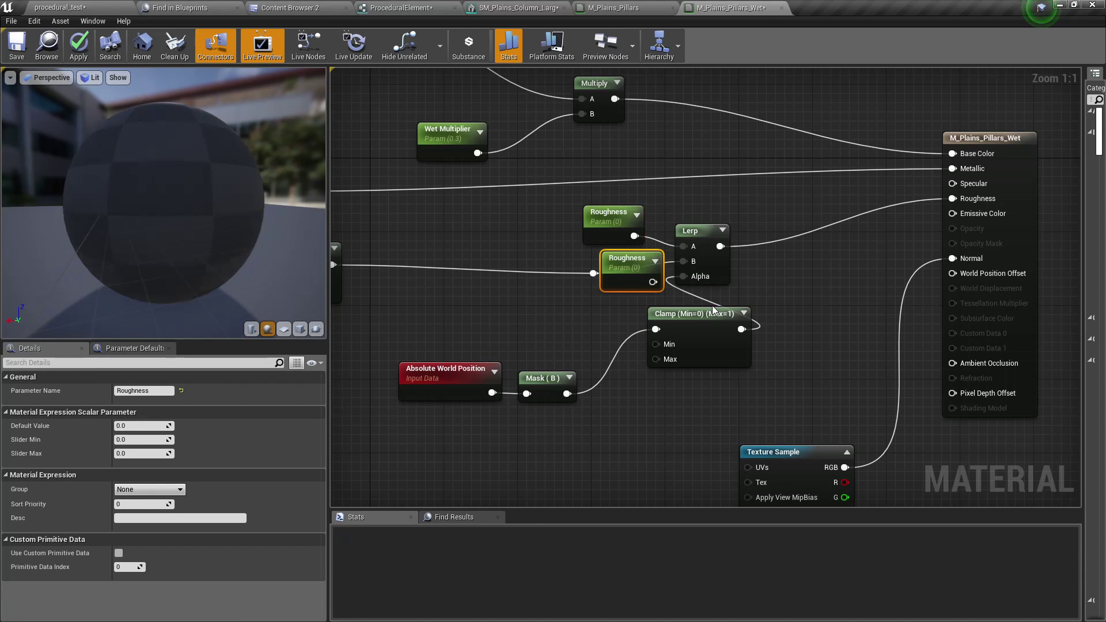
key(Delete)
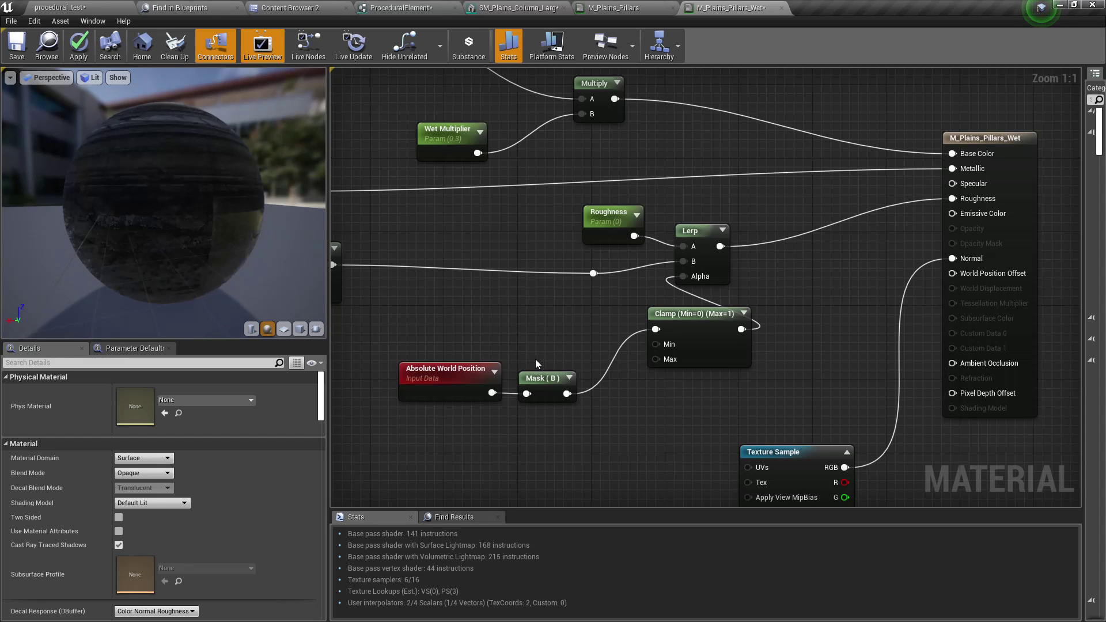
- Insert a Subtract node between the Mask and Clamp nodes, with the Mask output feeding A and the Subtract result feeding the Clamp
drag(459, 345, 552, 360)
text(-)
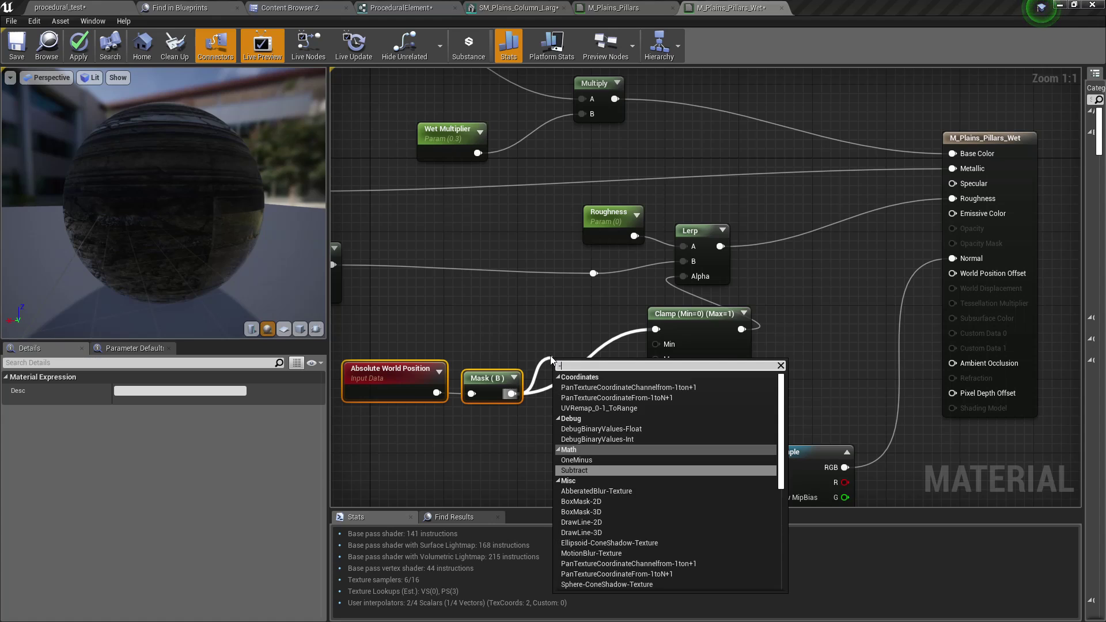
key(Return)
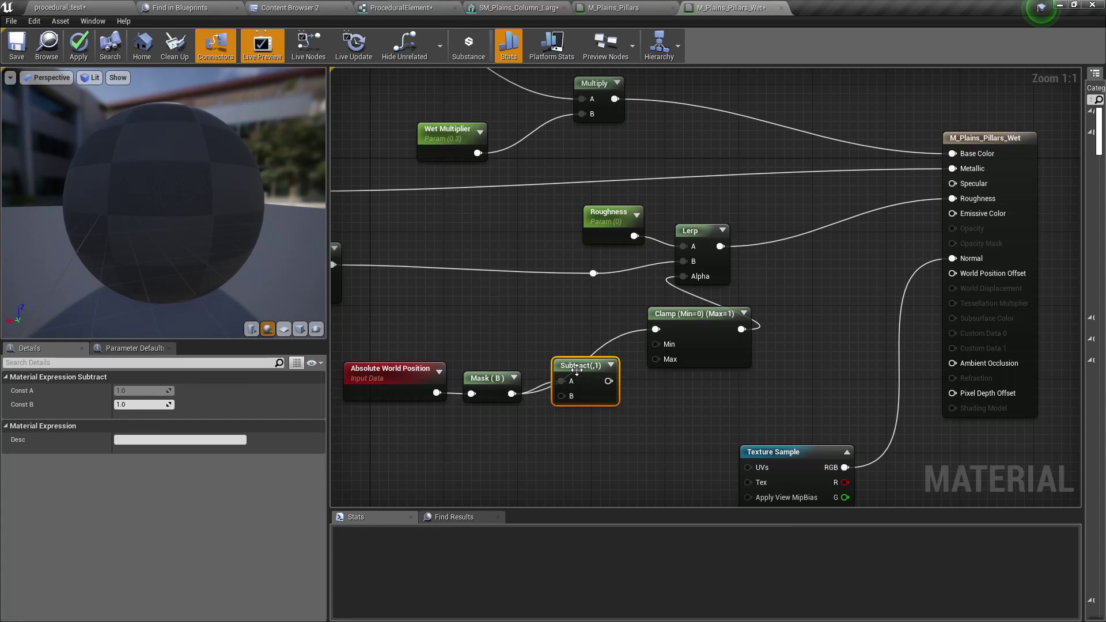
drag(572, 367, 575, 334)
right_click(573, 349)
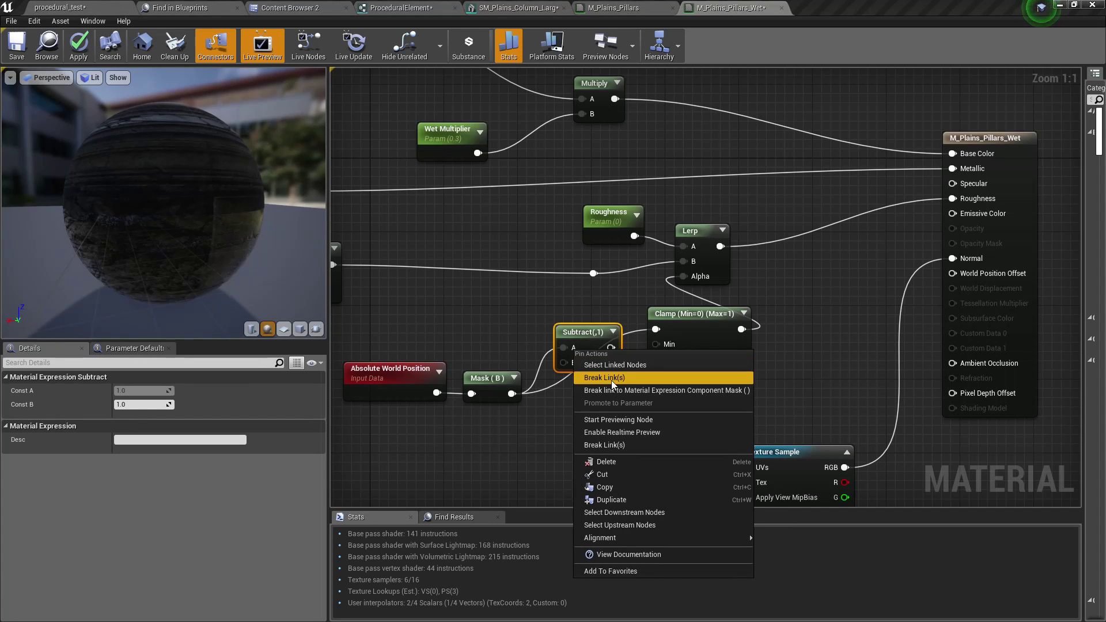
drag(576, 328, 656, 329)
right_drag(500, 466, 552, 453)
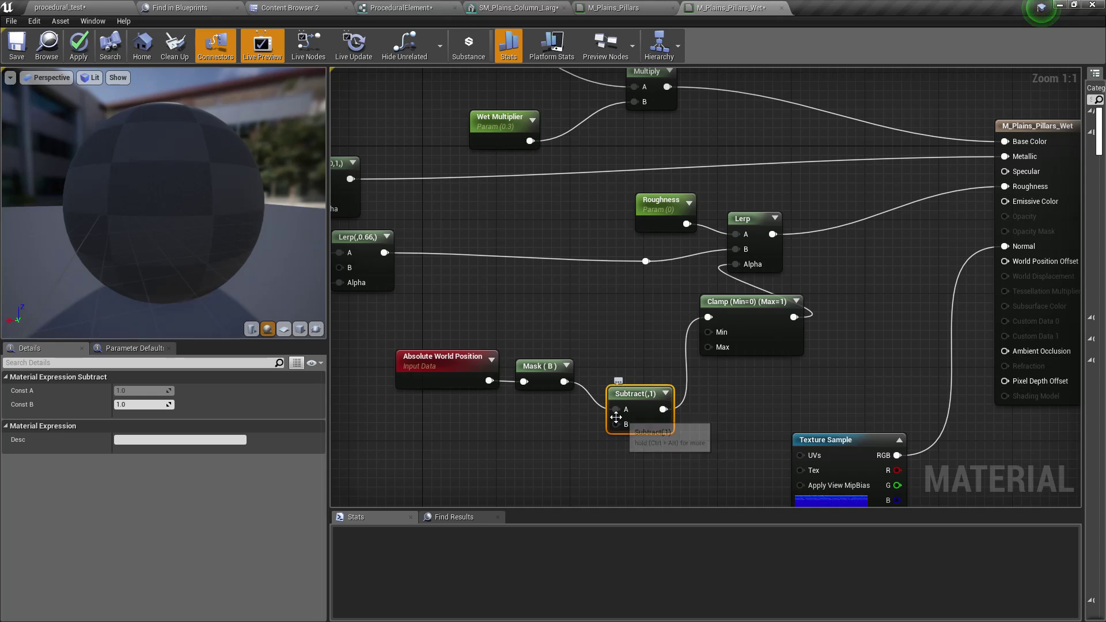
- Promote the Subtract node's B input to a parameter named Wetness Level and place it below the Mask node
right_click(620, 424)
click(663, 442)
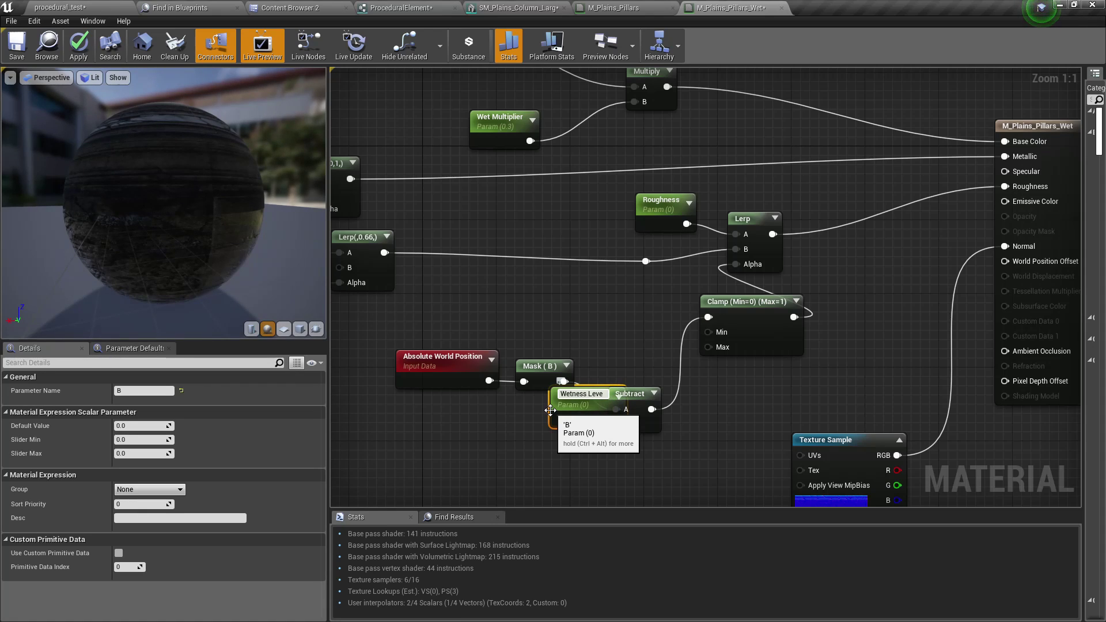
text(Wetness Level)
key(Return)
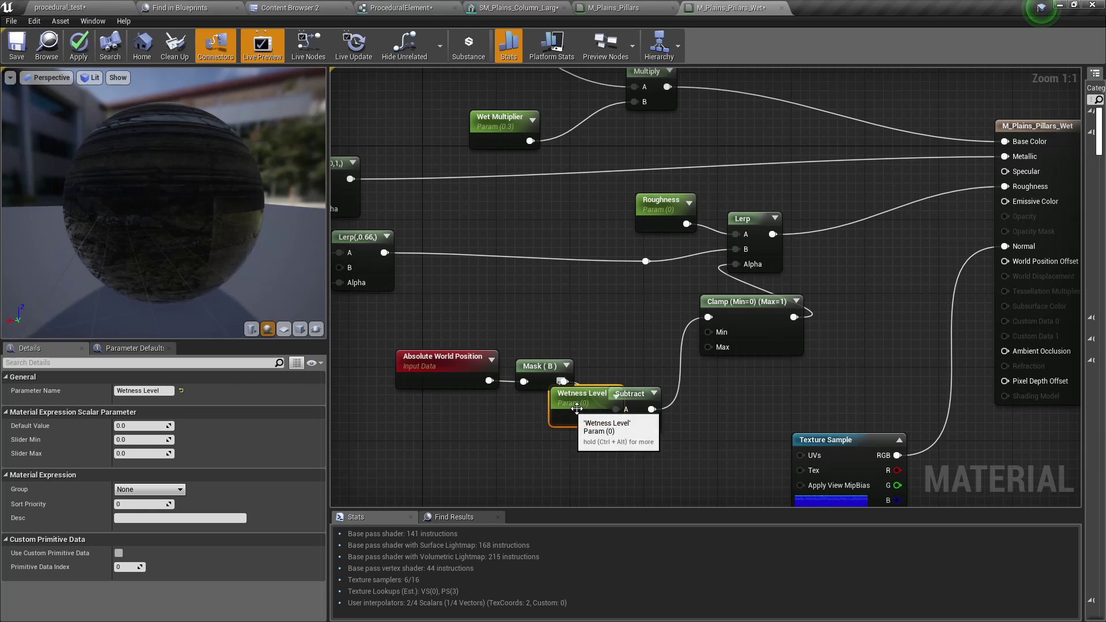
drag(587, 410, 524, 425)
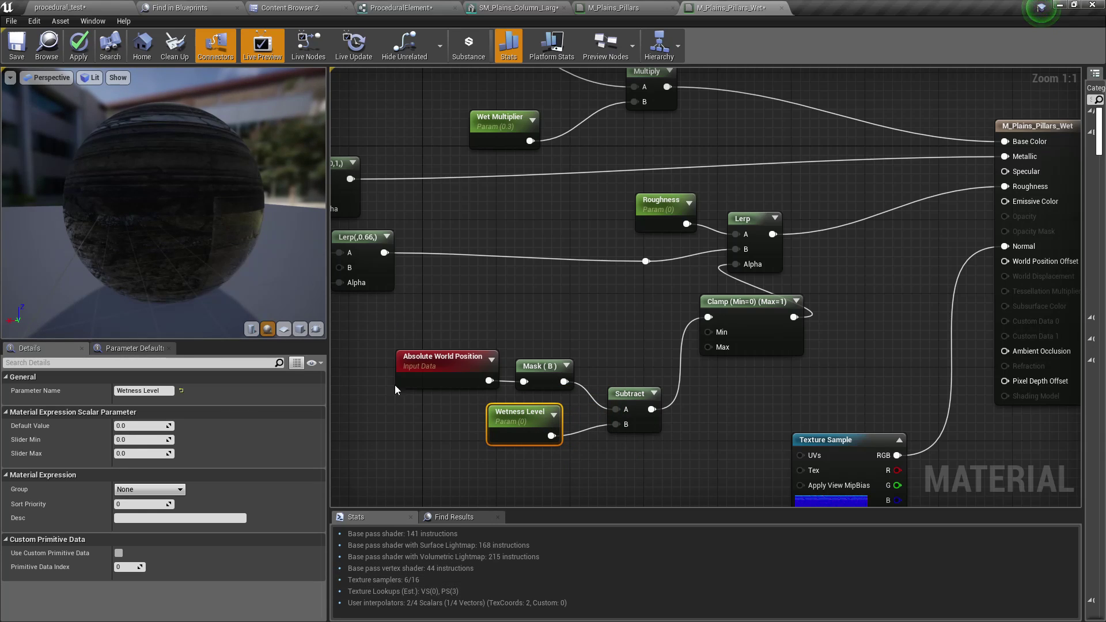
- Apply the material changes and rotate the preview sphere to examine the height-based wetness transition
drag(192, 144, 272, 215)
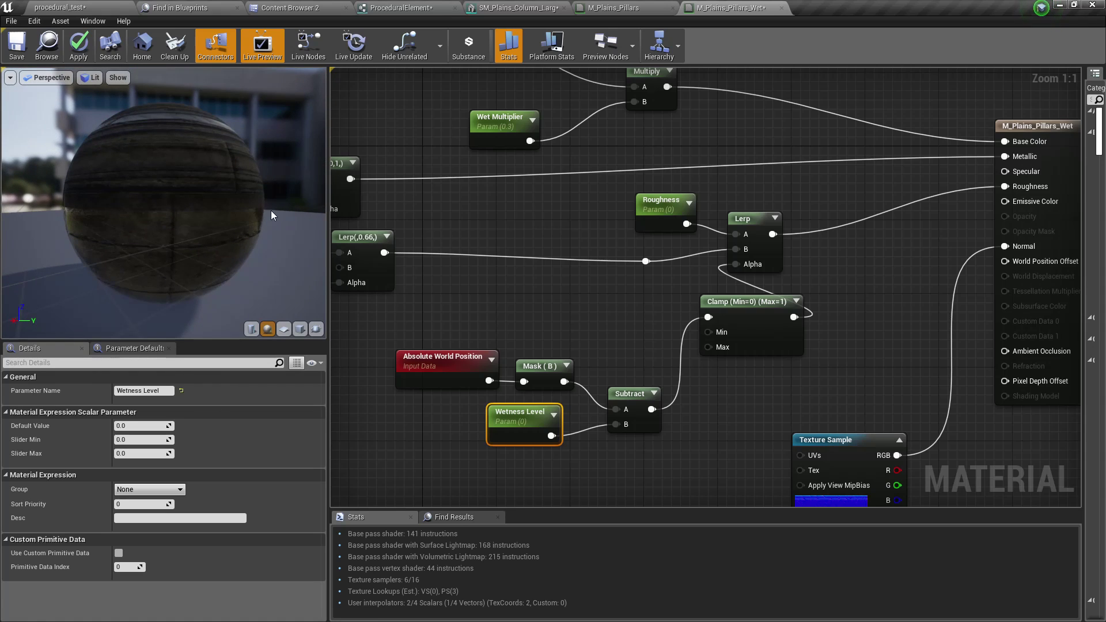
click(79, 52)
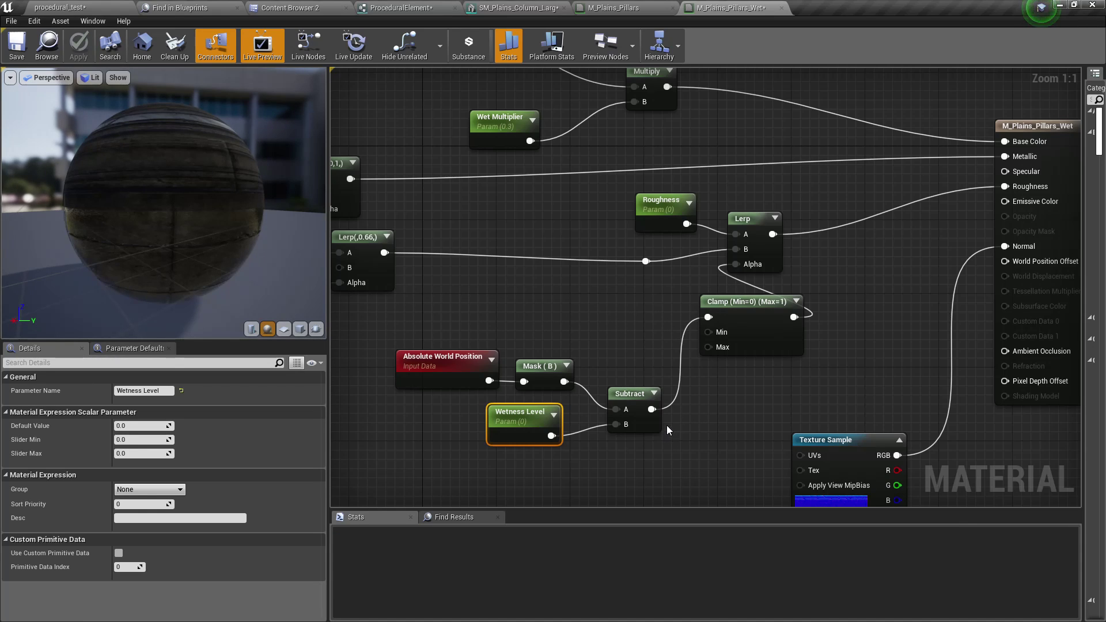
drag(124, 167, 254, 167)
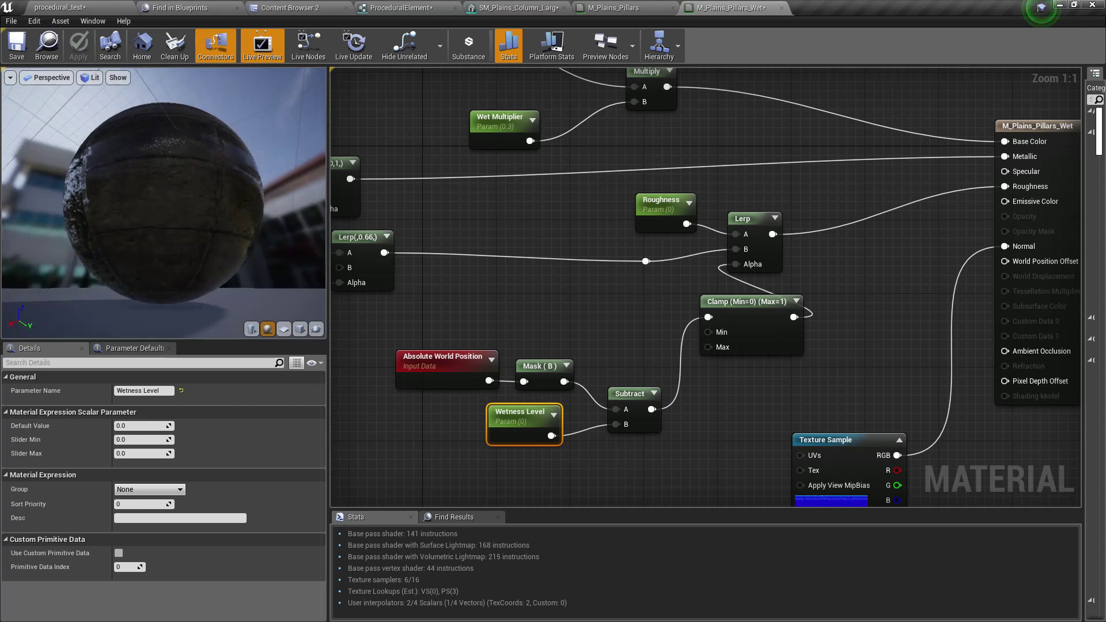
drag(109, 196, 86, 199)
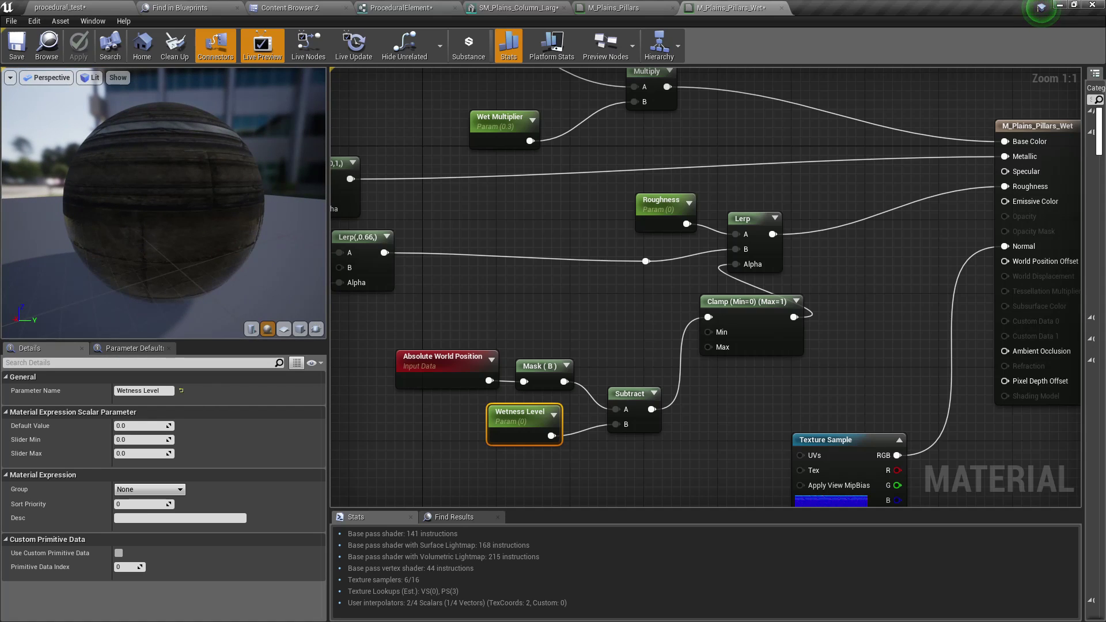
- Duplicate the roughness Lerp node and place the copy between Wet Multiplier and the base color Multiply, moving the Multiply further right
right_drag(438, 259, 441, 329)
right_drag(436, 178, 425, 210)
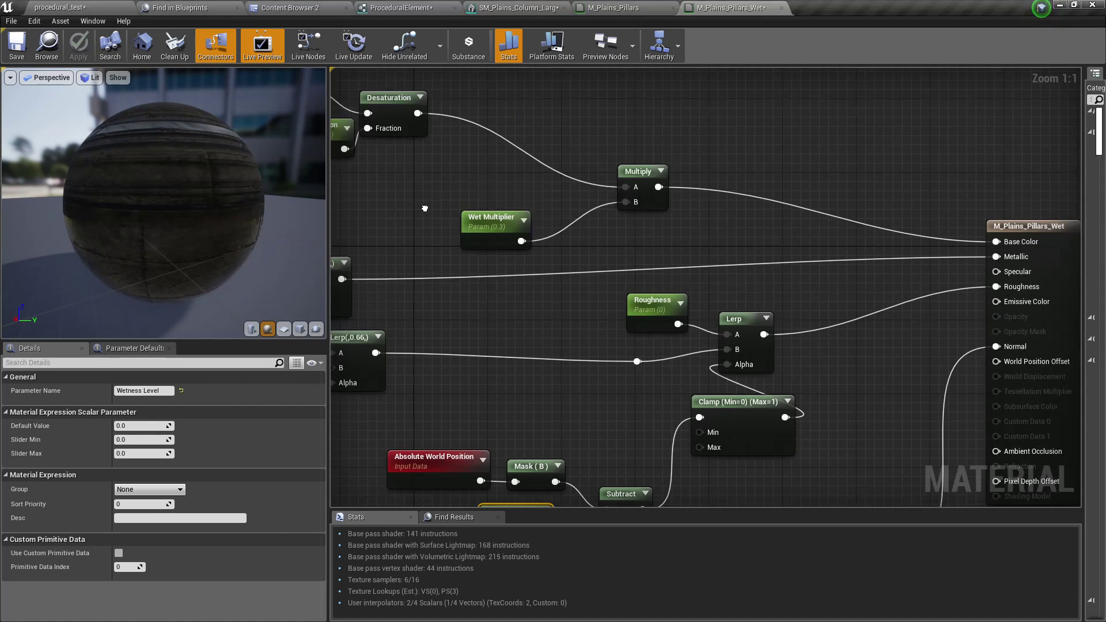
mouse_move(630, 170)
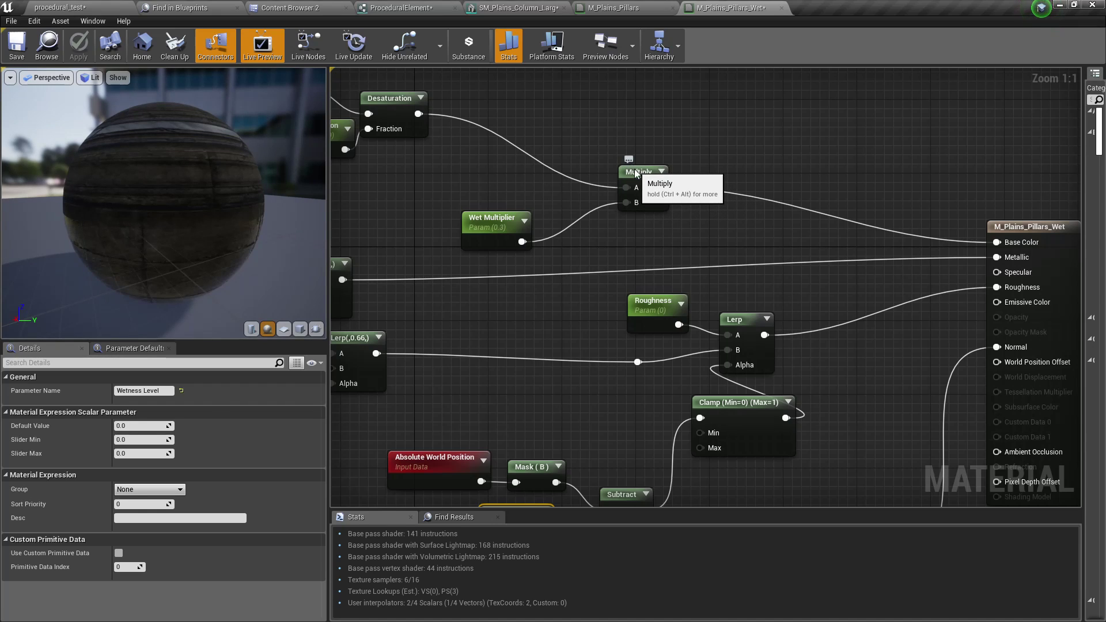
drag(636, 173, 655, 173)
click(490, 222)
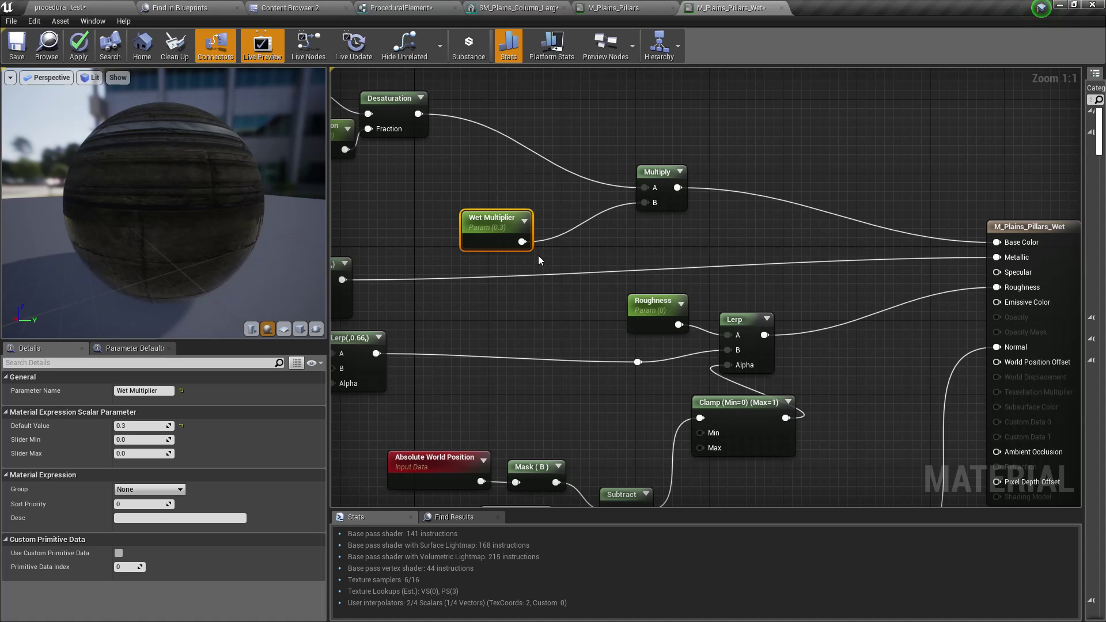
right_drag(596, 293, 585, 257)
click(734, 287)
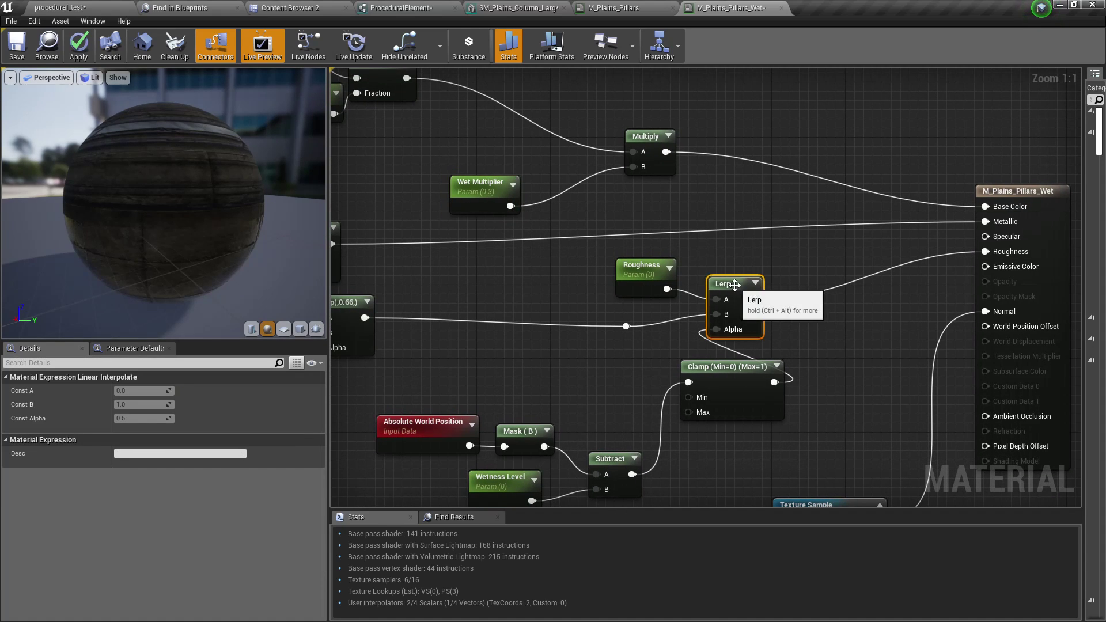
key(ctrl+w)
drag(777, 295, 573, 184)
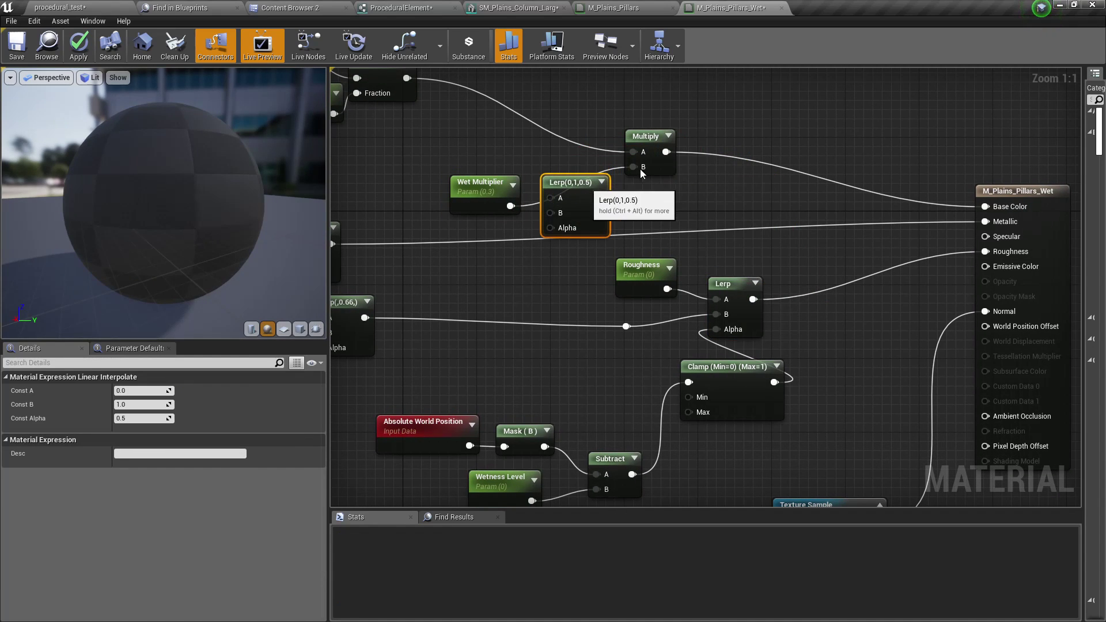
drag(649, 134, 741, 114)
drag(577, 188, 613, 169)
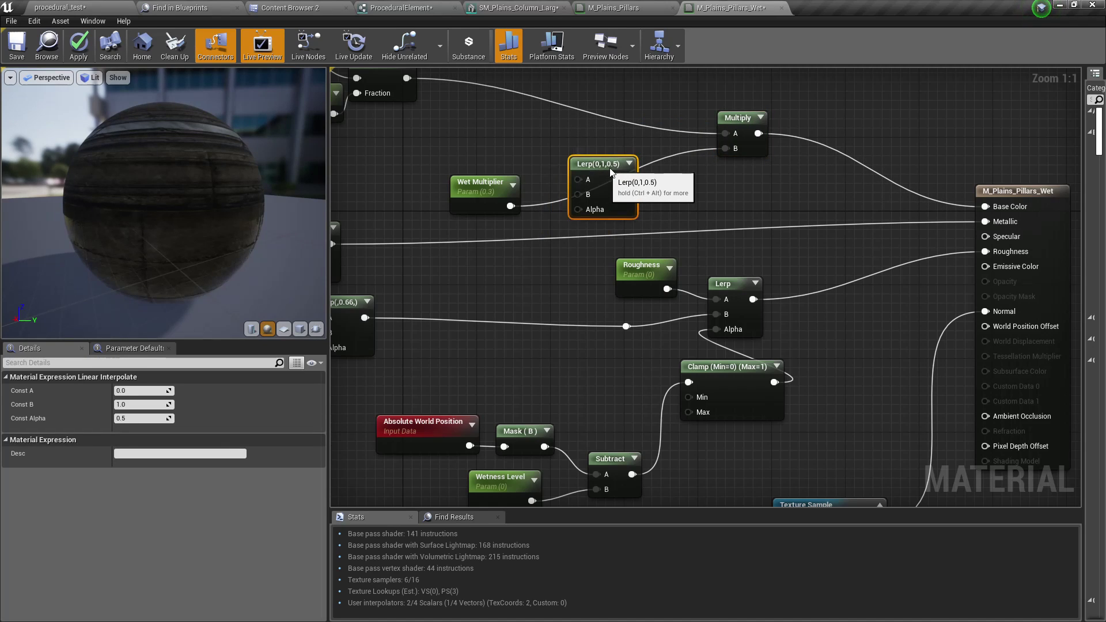
- Connect Wet Multiplier to the duplicated Lerp's B input and set that Lerp's Const A to 1
right_drag(525, 219, 542, 199)
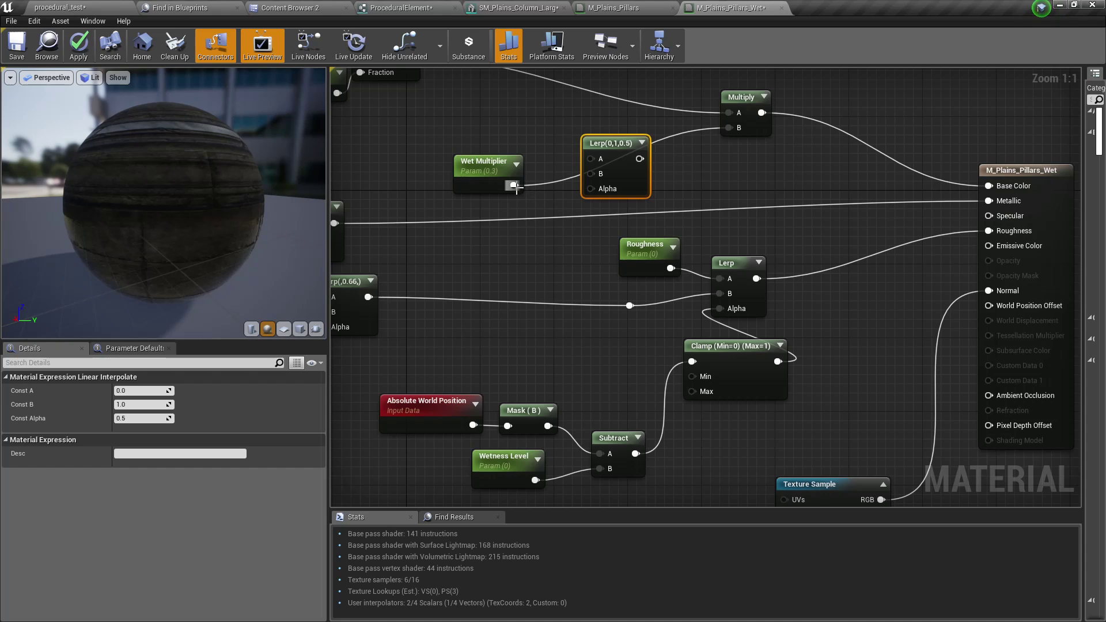
drag(514, 185, 599, 173)
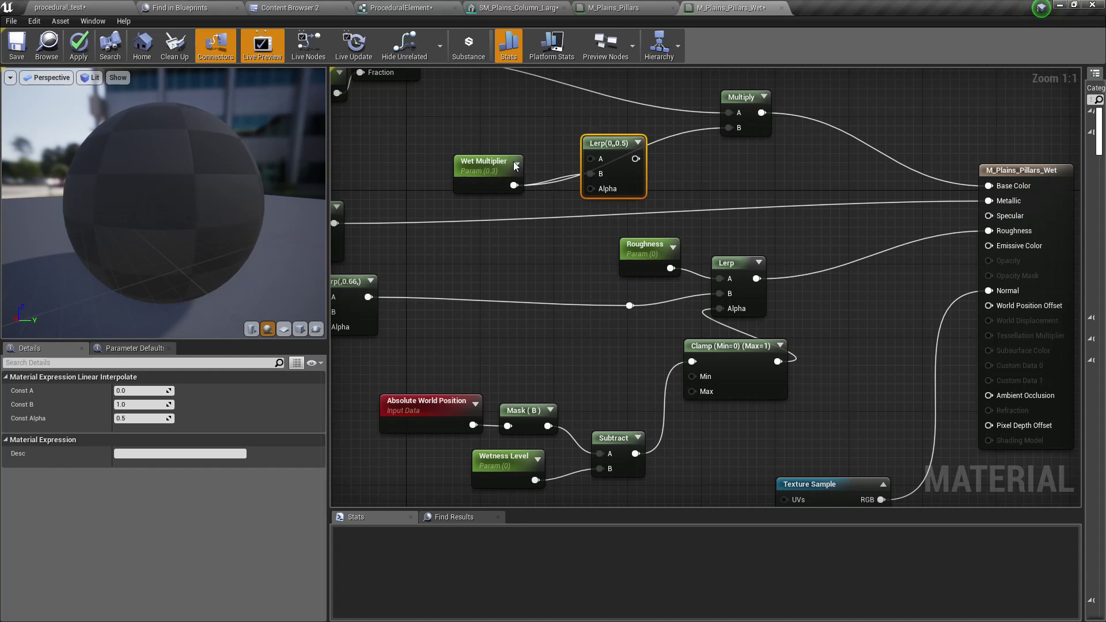
drag(487, 167, 486, 186)
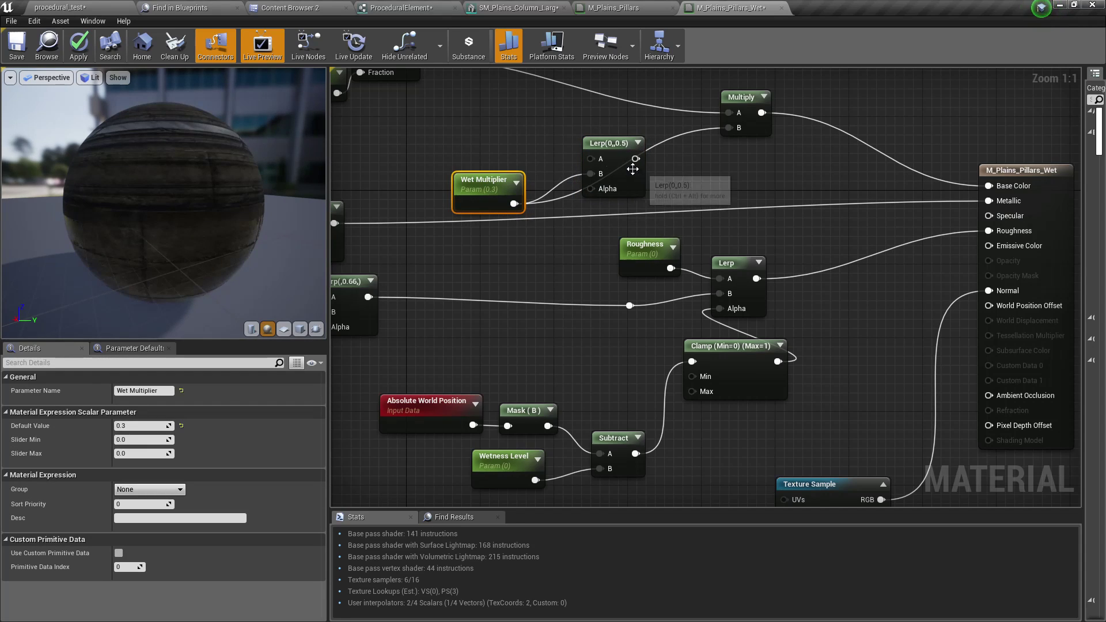
click(600, 165)
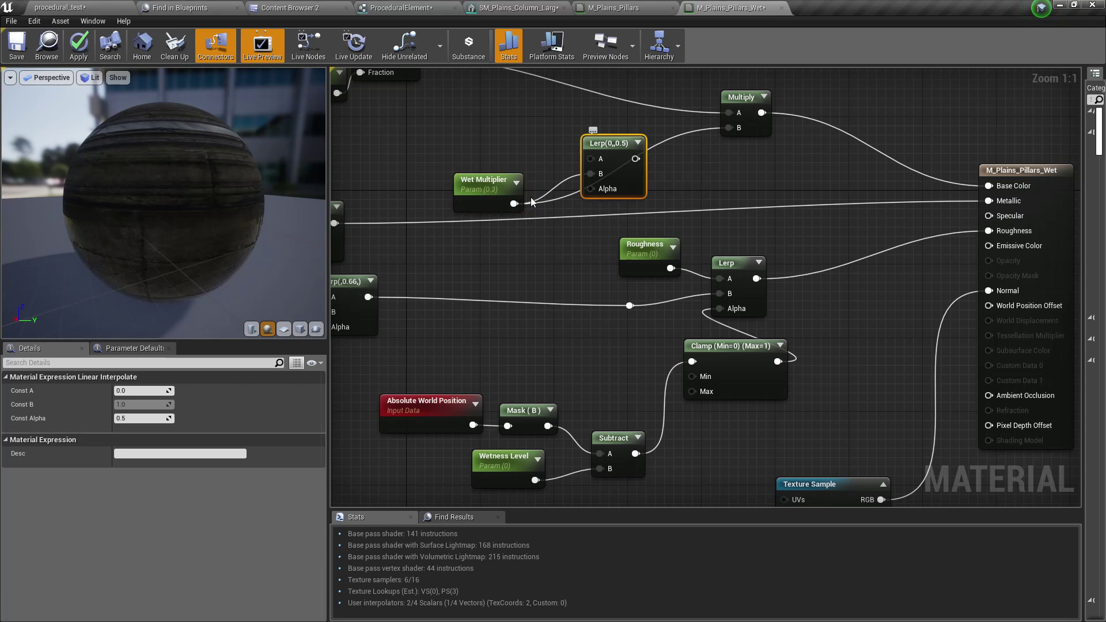
click(141, 390)
text(1)
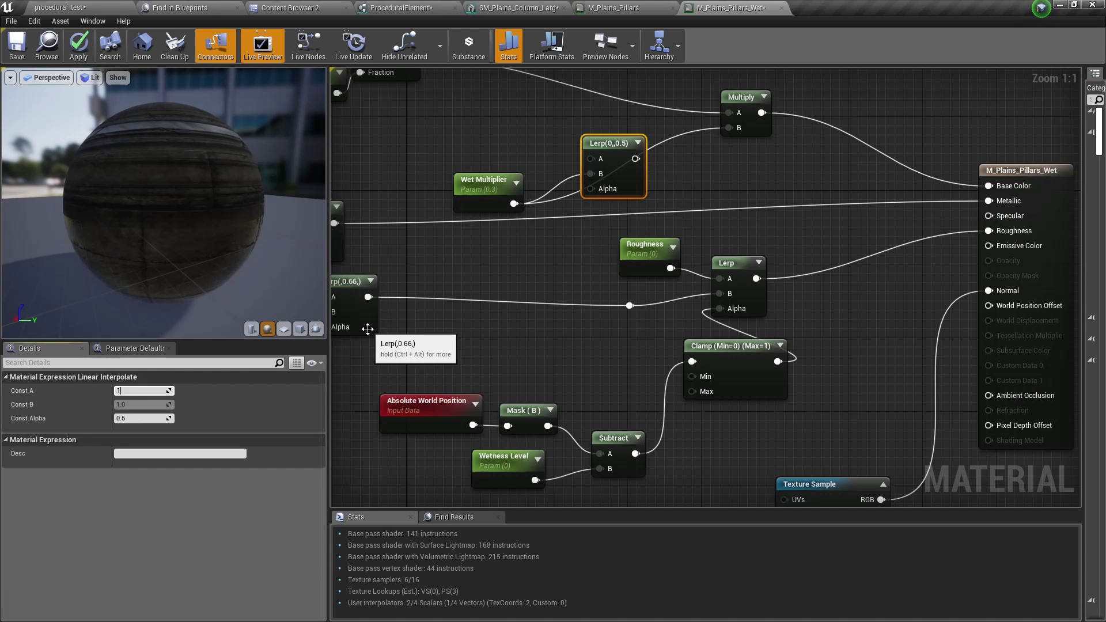
key(Return)
right_drag(767, 155, 668, 207)
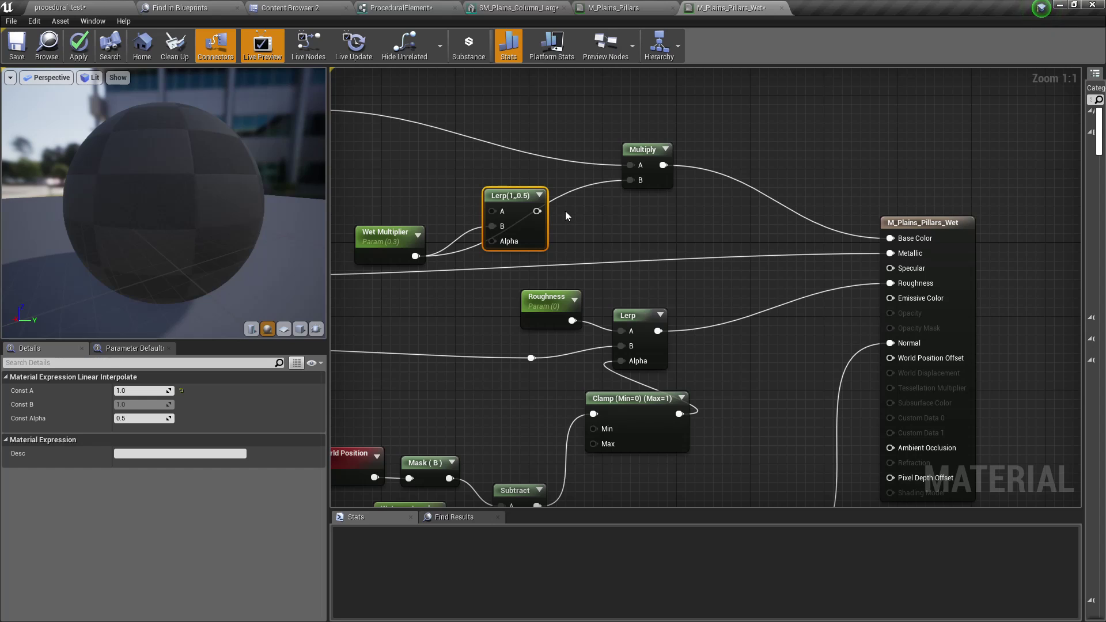
- Connect the duplicated Lerp's output to the base color Multiply's B input and feed the Clamp output into that Lerp's Alpha
drag(537, 212, 635, 181)
right_drag(492, 252, 630, 245)
right_drag(596, 316, 621, 238)
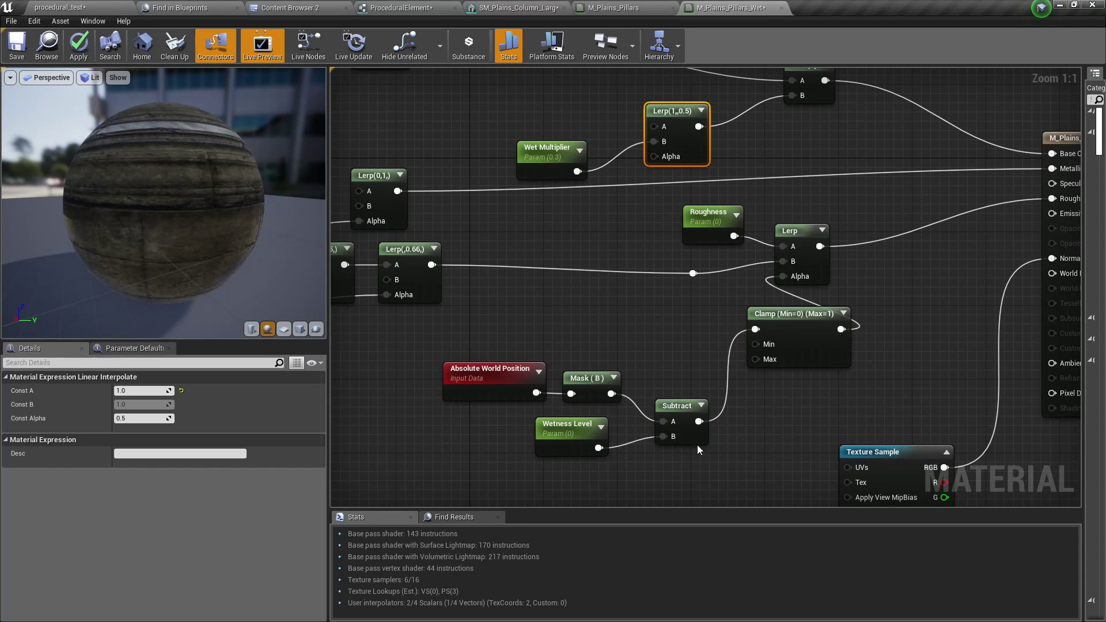
right_drag(822, 384, 787, 402)
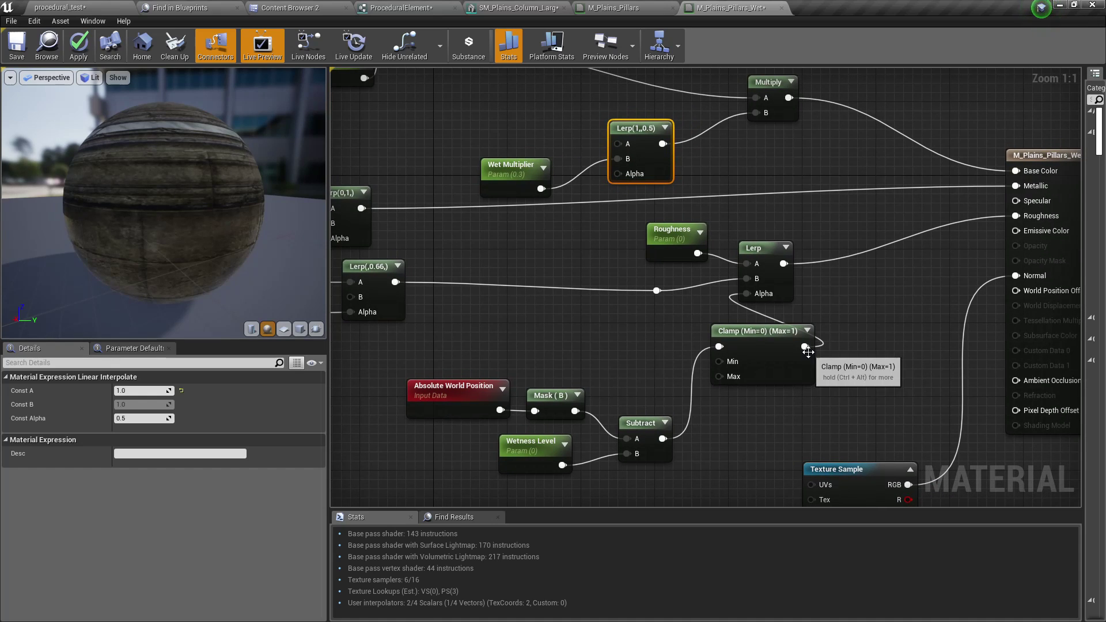
drag(804, 346, 639, 176)
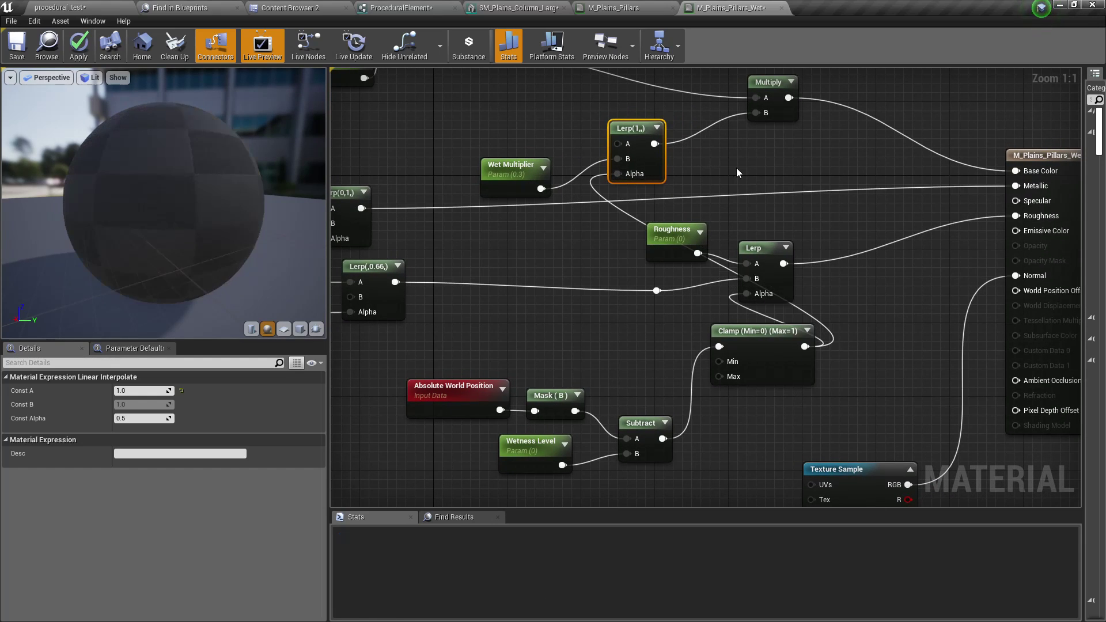
right_drag(736, 168, 736, 199)
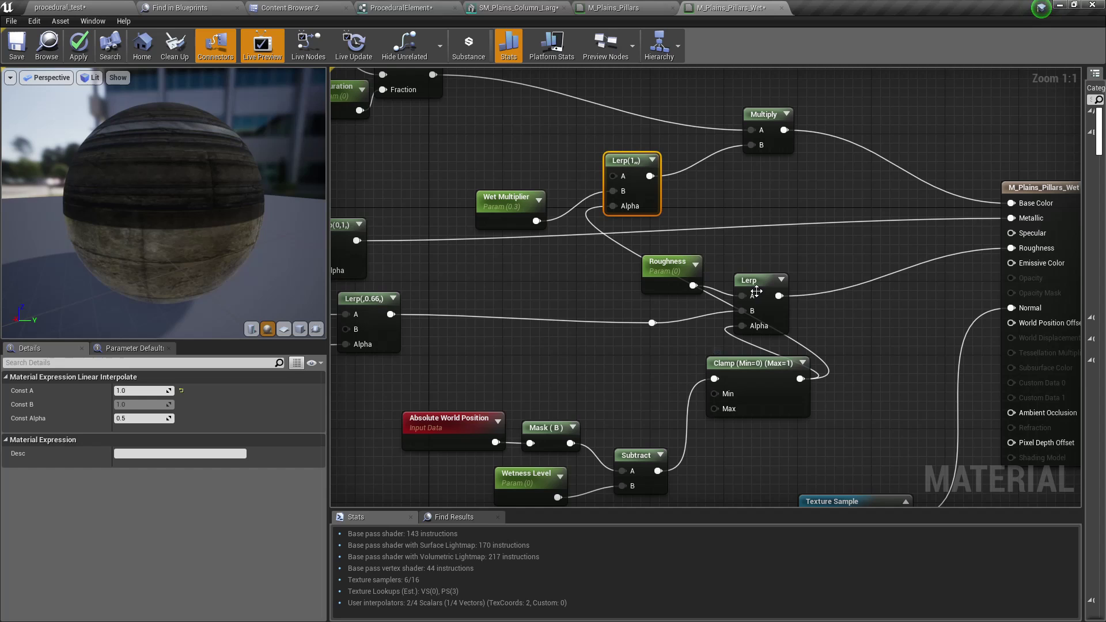
drag(164, 203, 99, 202)
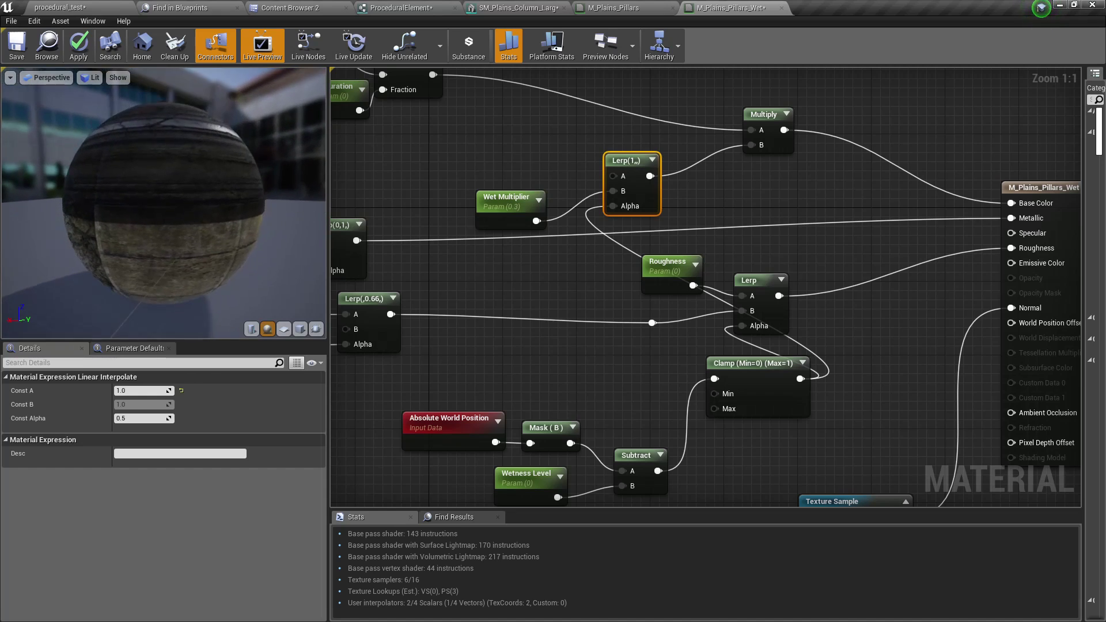
drag(218, 187, 228, 173)
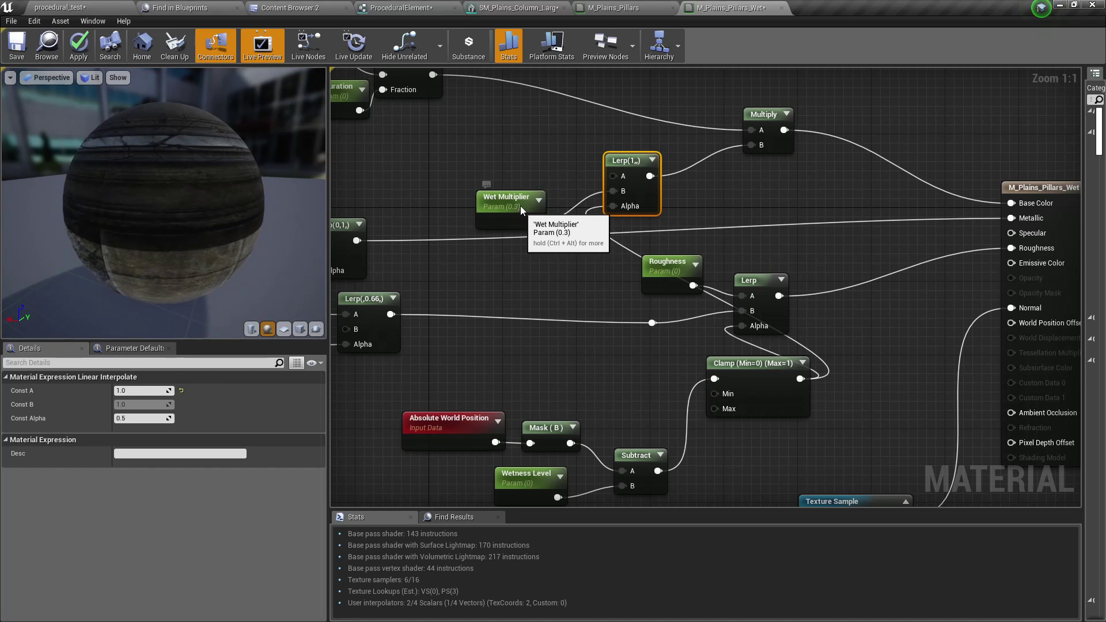
- Move Wet Multiplier up, break its link to the Lerp's B input and connect it to A instead
drag(520, 206, 520, 169)
right_click(533, 184)
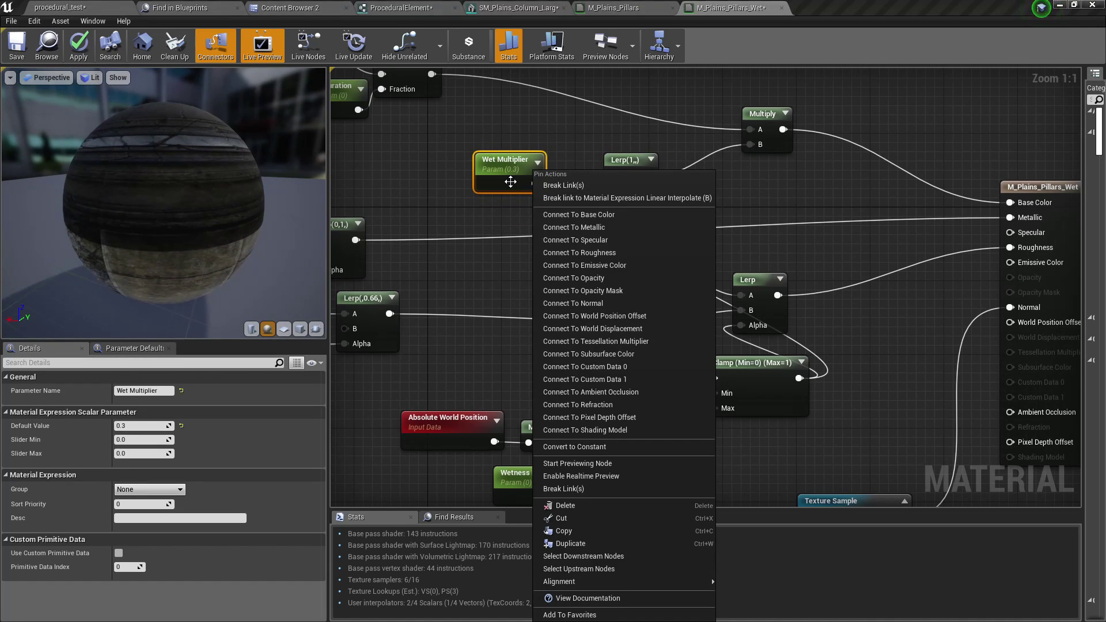
click(565, 185)
drag(534, 184, 619, 177)
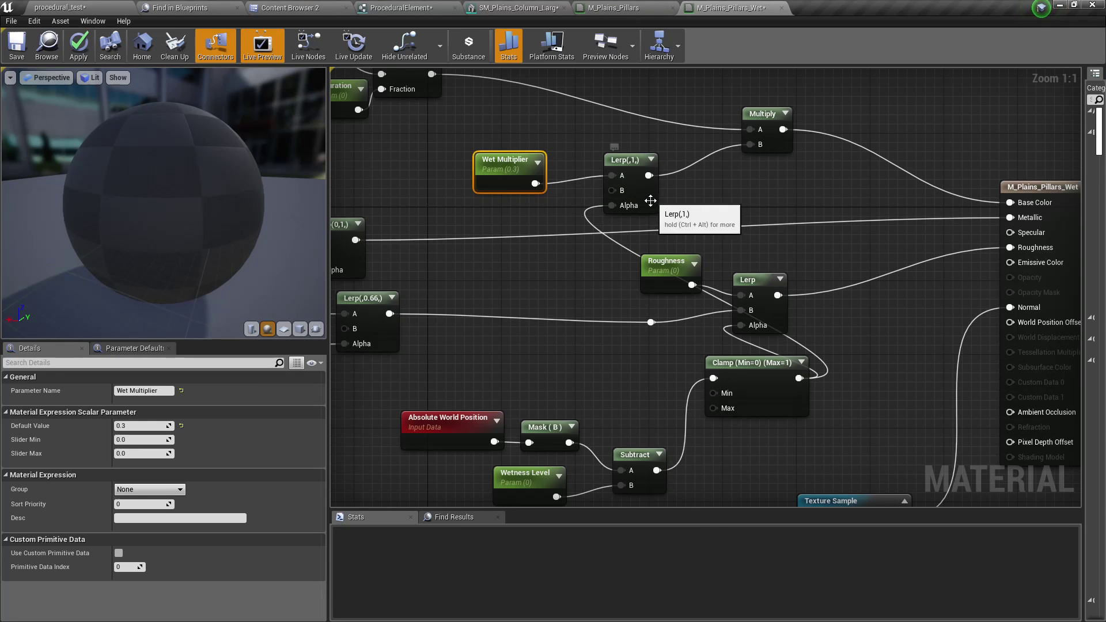
click(633, 194)
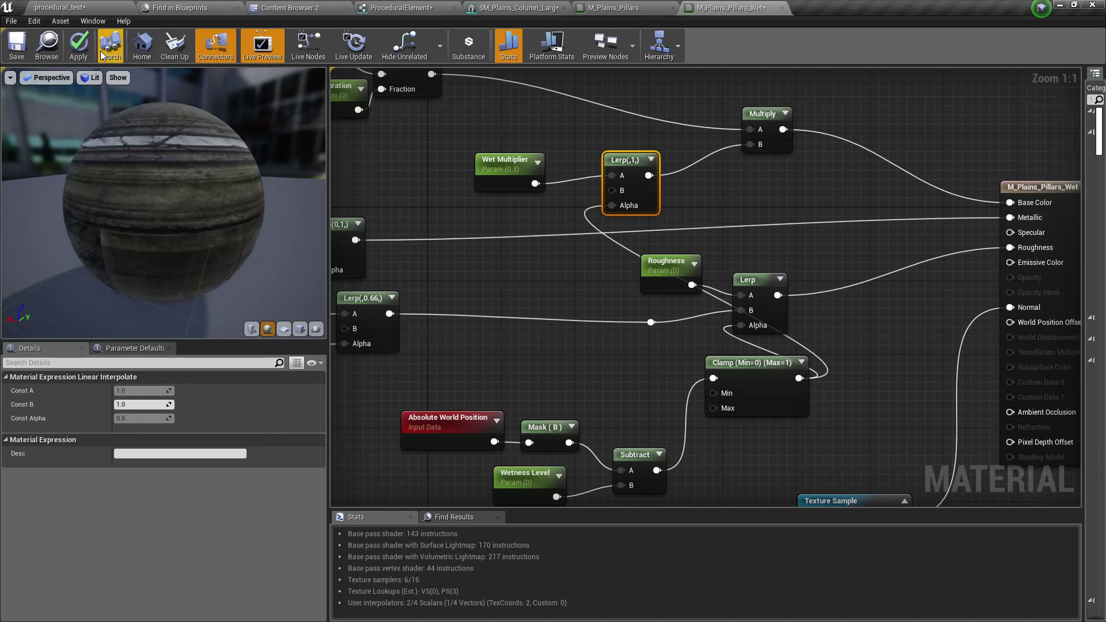
drag(145, 165, 321, 229)
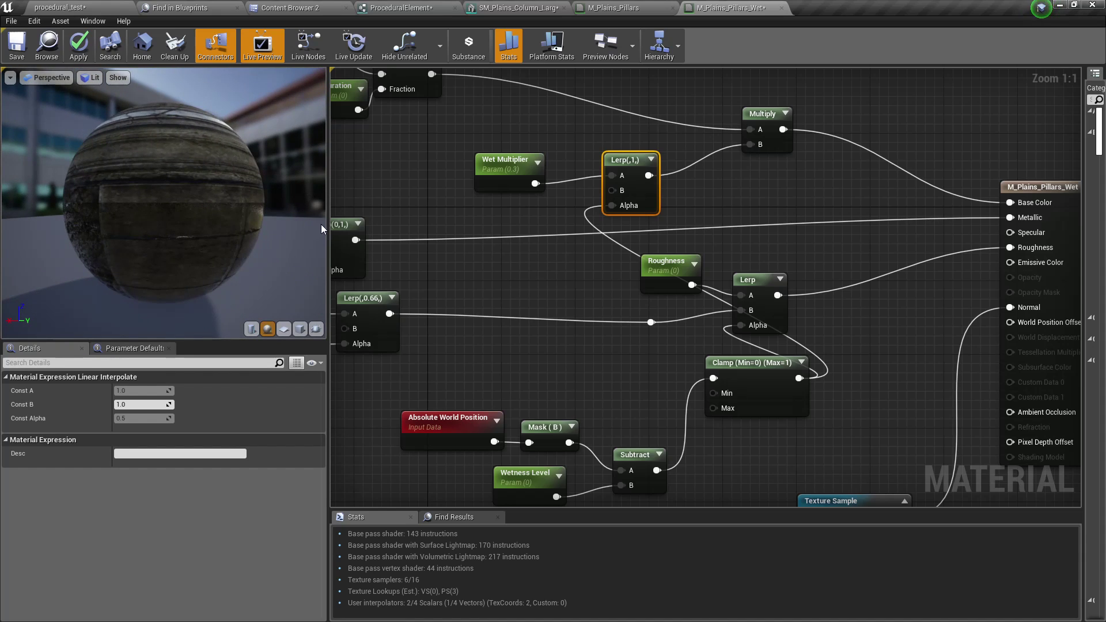
click(148, 404)
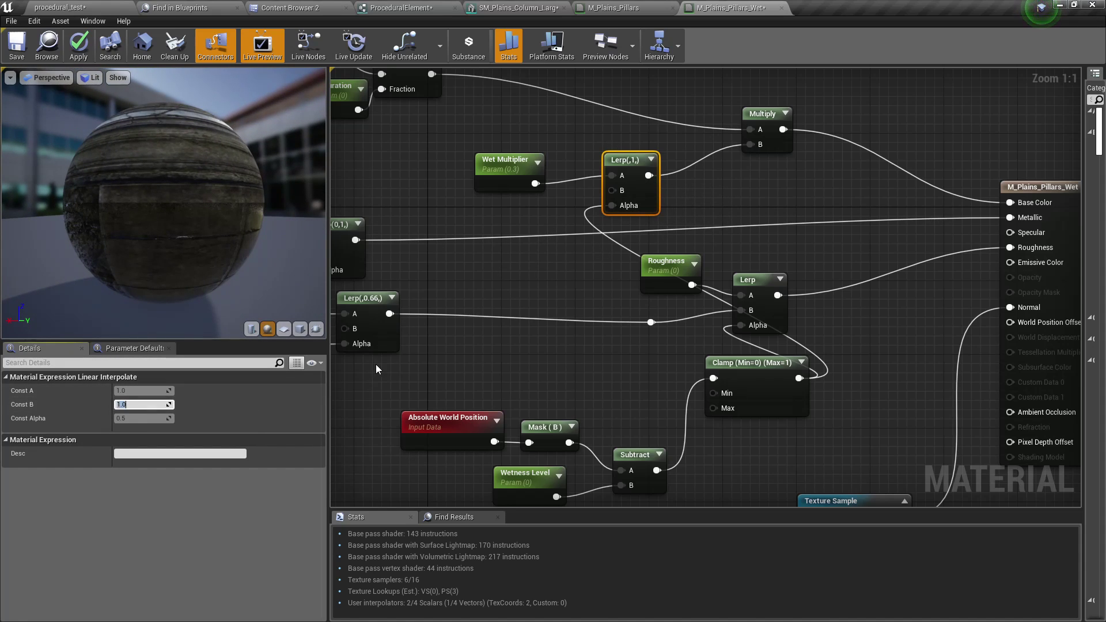
- Try Wet Multiplier default values of 0.1 and 0, examining the darkening on the preview sphere
click(504, 161)
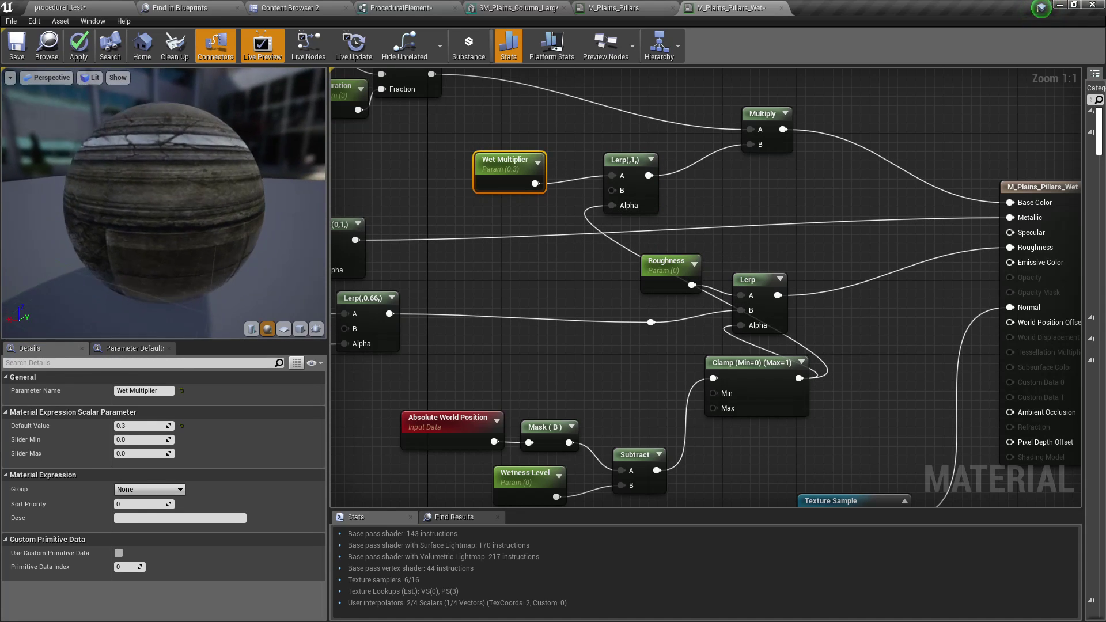
click(142, 424)
text(.1)
key(Return)
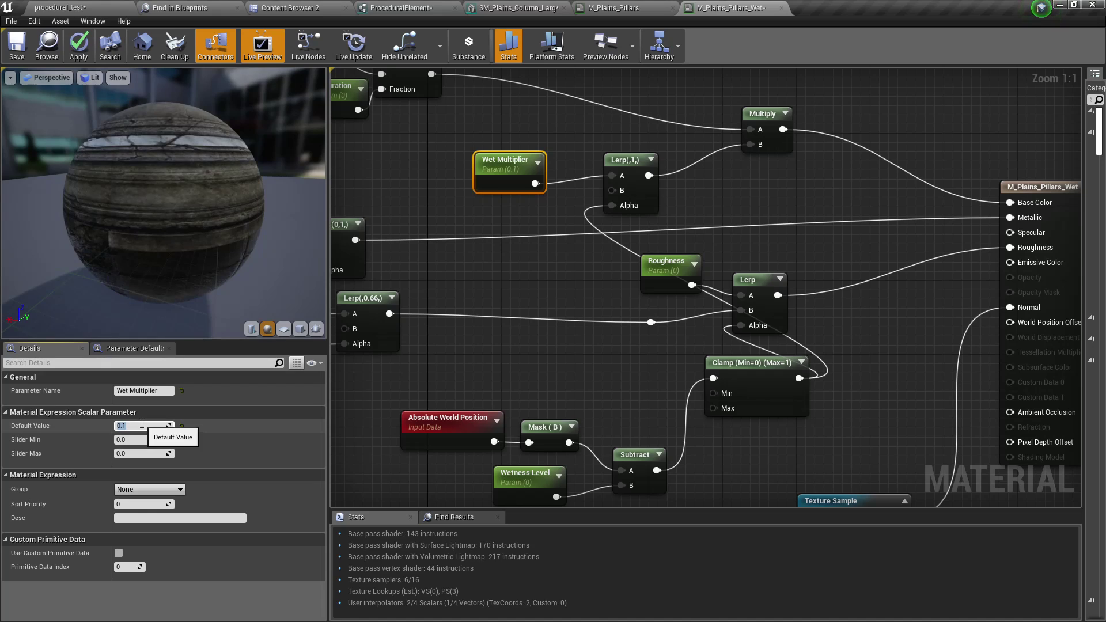
drag(219, 207, 209, 246)
drag(151, 220, 195, 308)
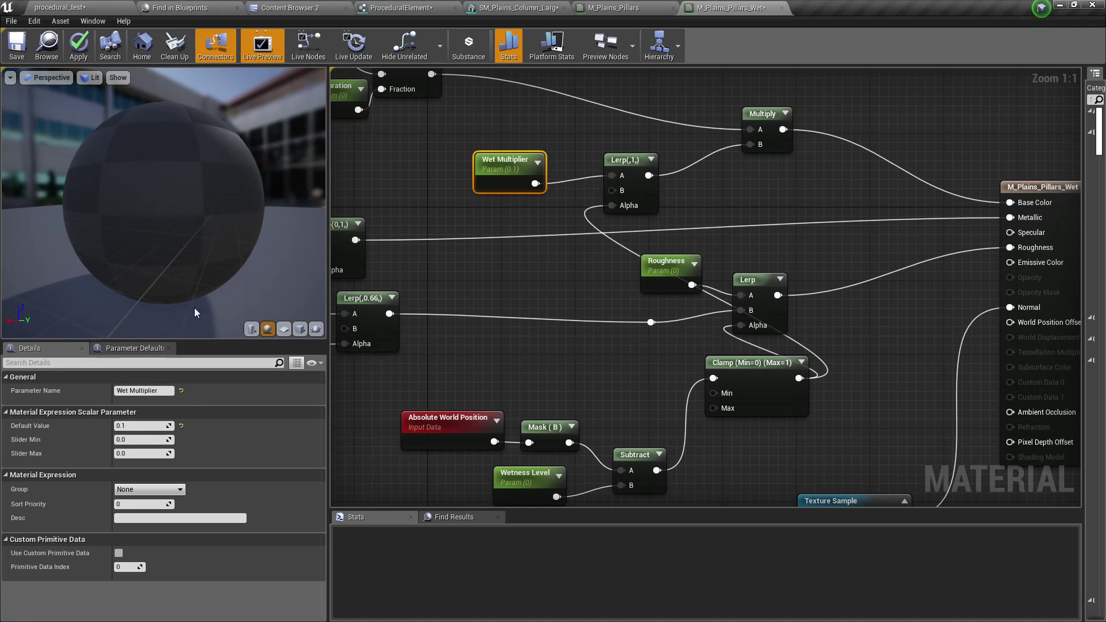
click(130, 426)
text(0)
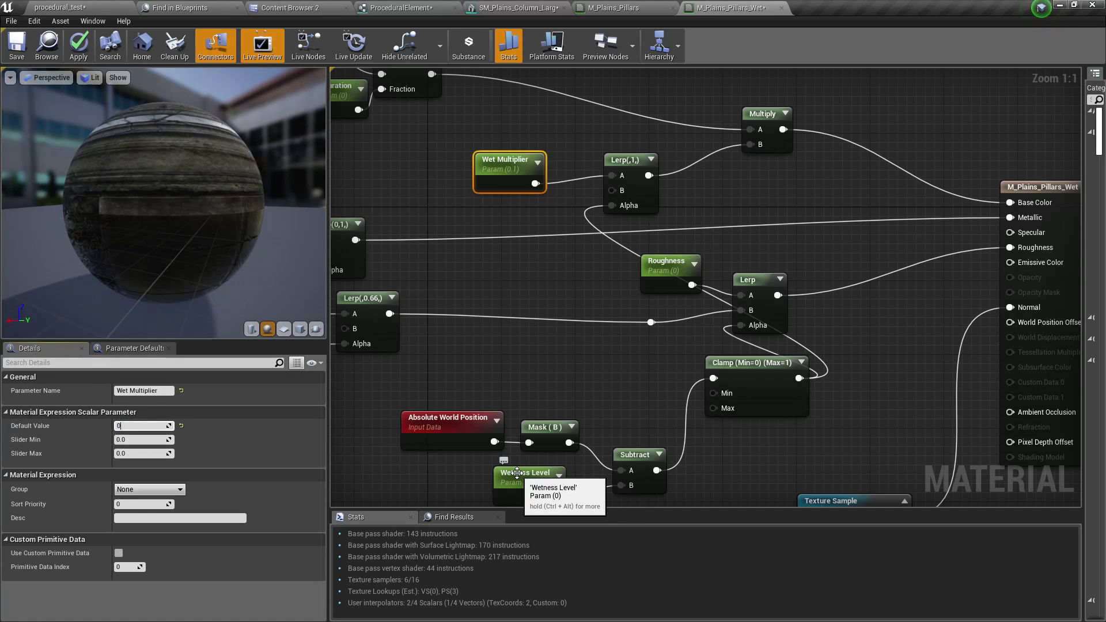
key(Return)
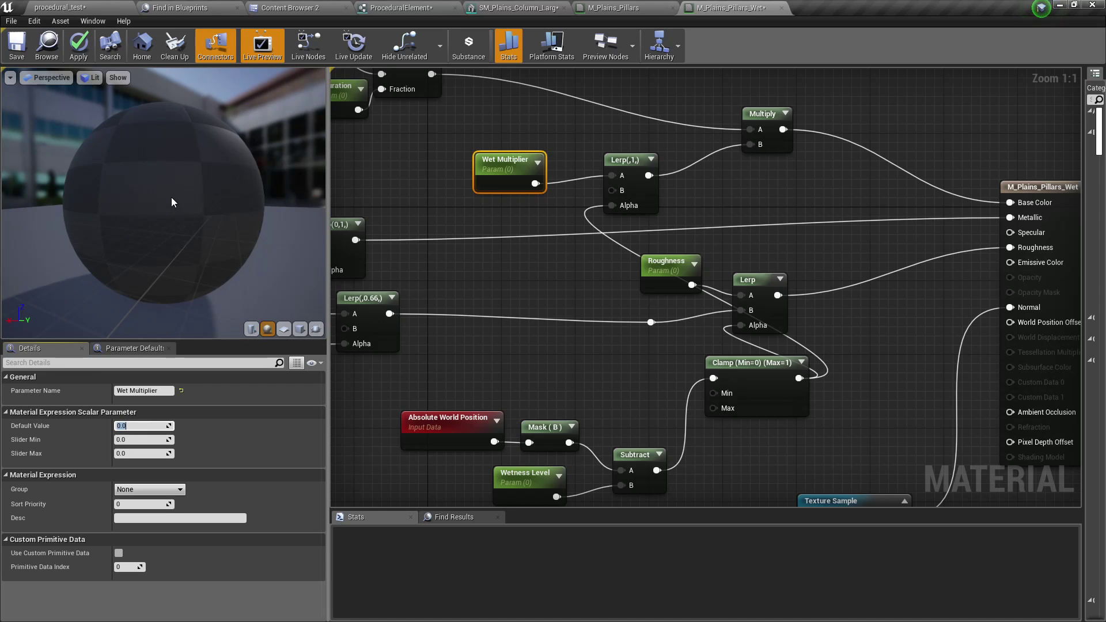
drag(171, 182, 230, 196)
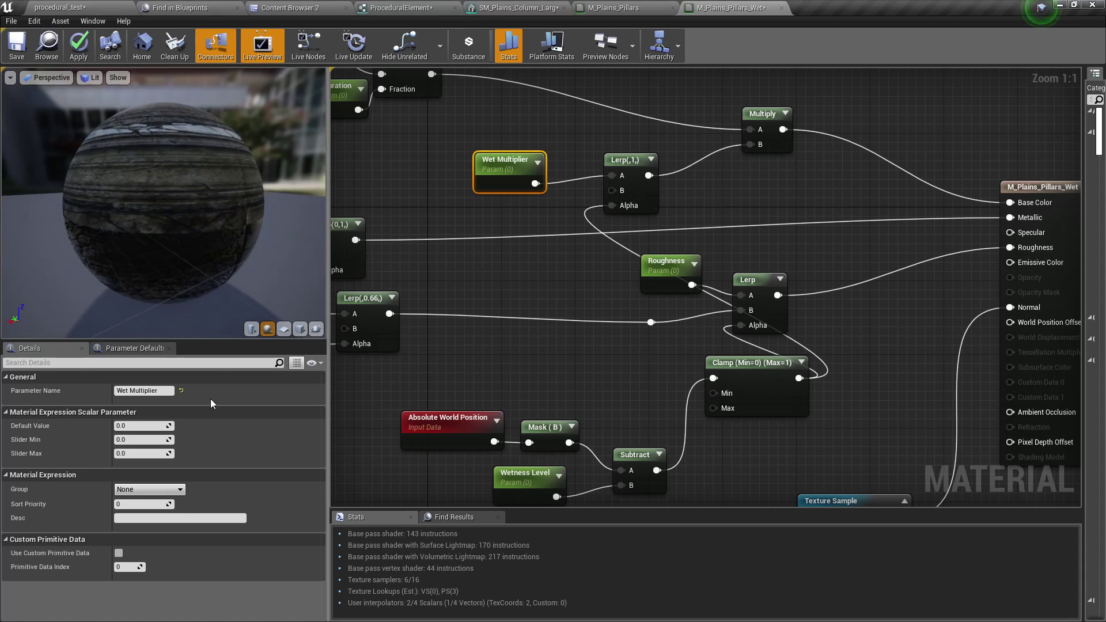
- Set Wet Multiplier's default value to 0.2 and apply the material changes
click(137, 427)
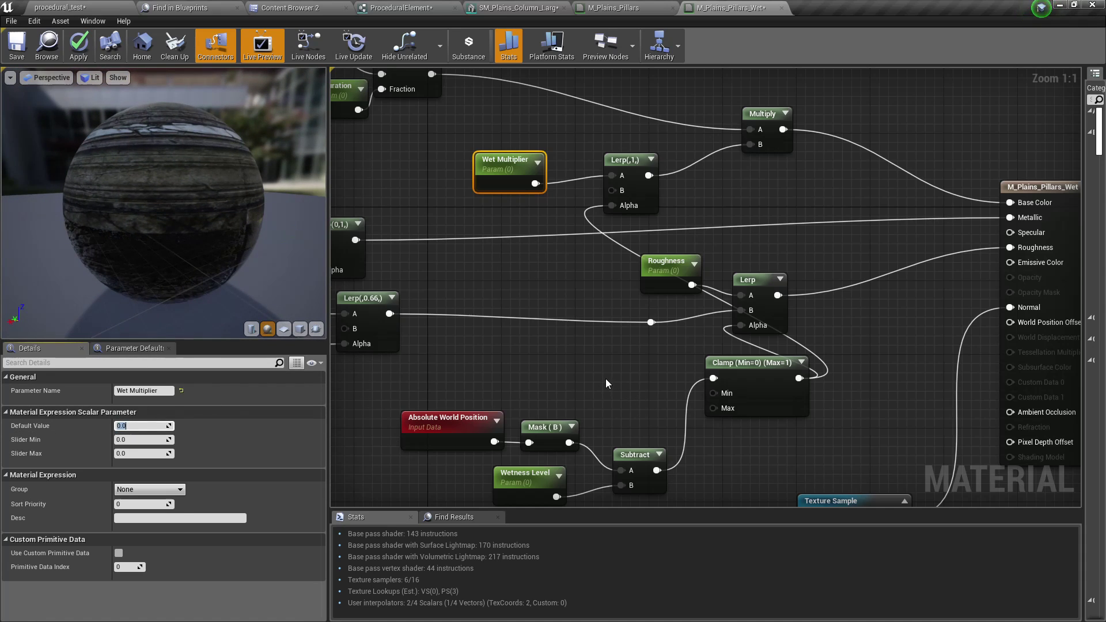
key(Return)
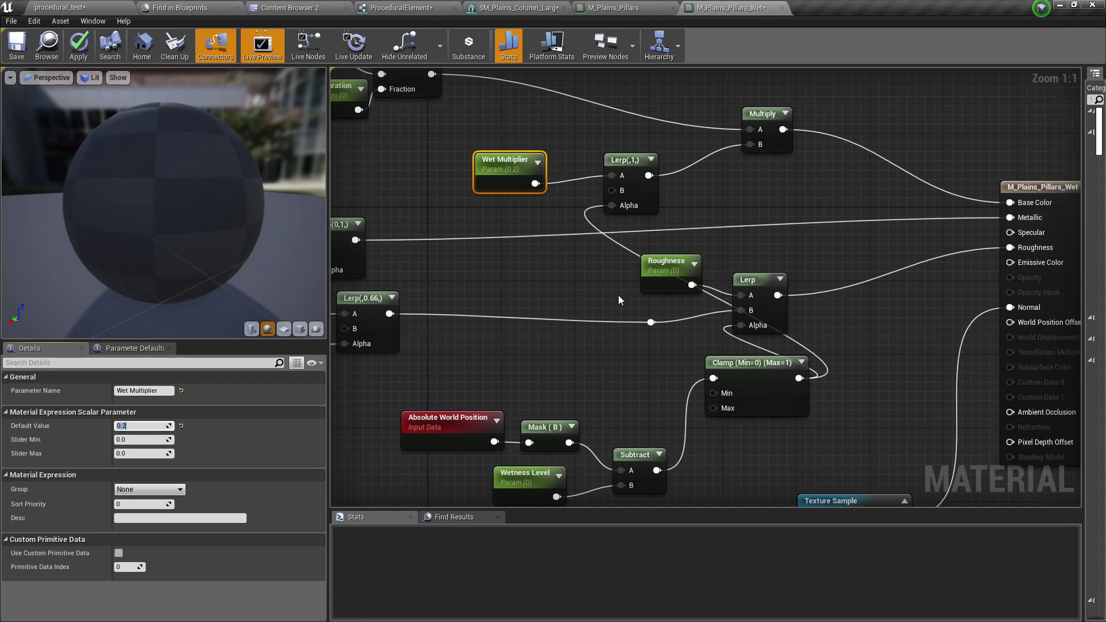
click(86, 50)
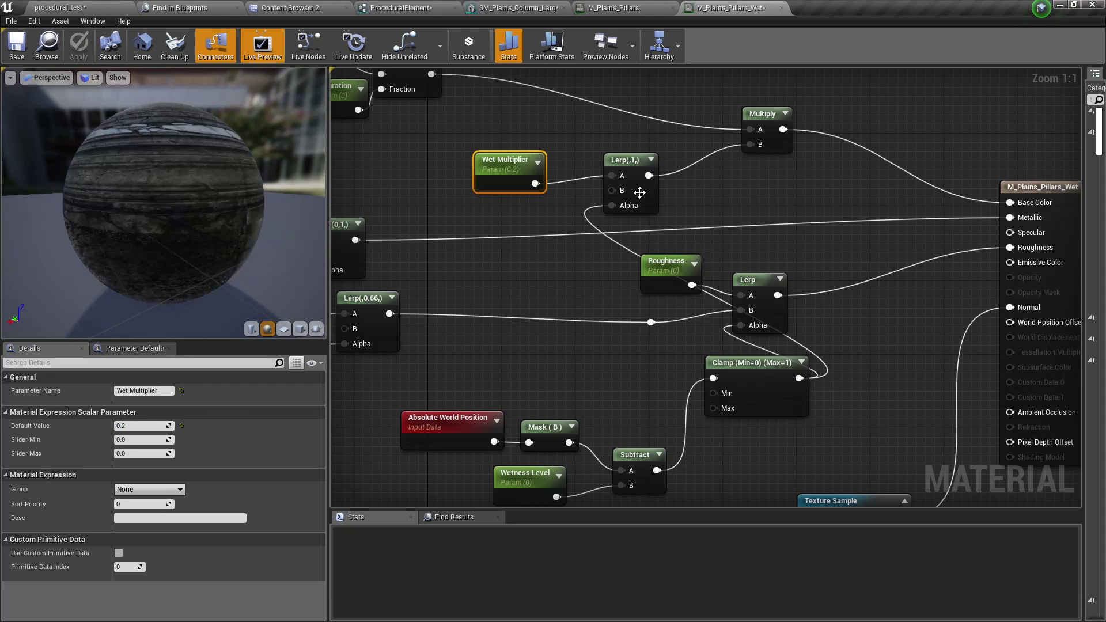
drag(104, 211, 191, 210)
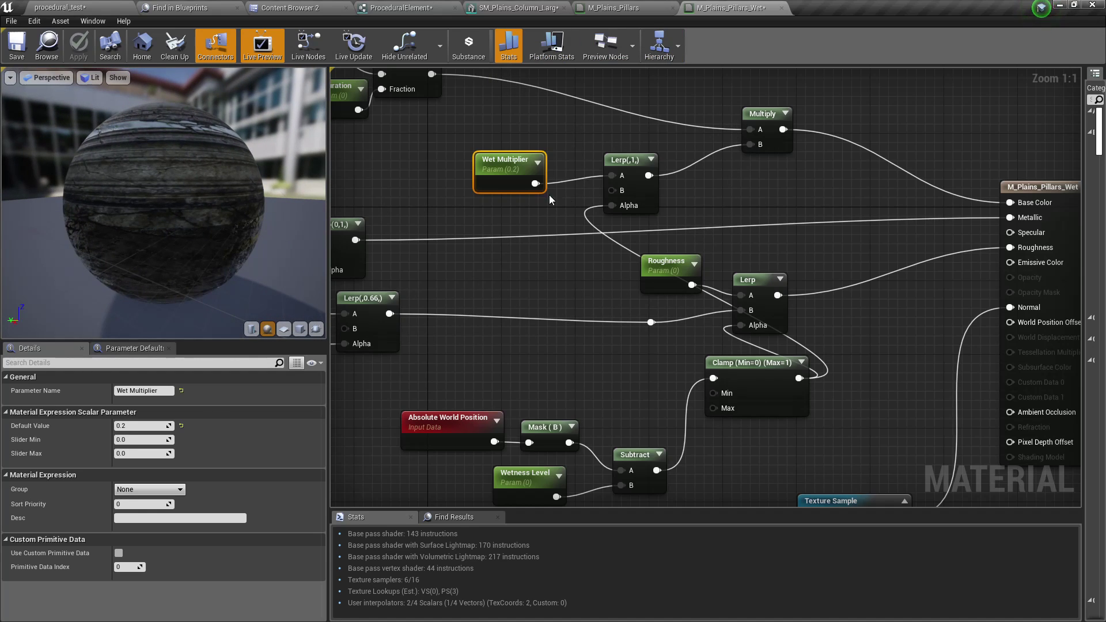
- Switch to the SM_Plains_Column_Large_01 mesh editor and examine the wet material on the pillar's lower section
click(403, 7)
click(516, 8)
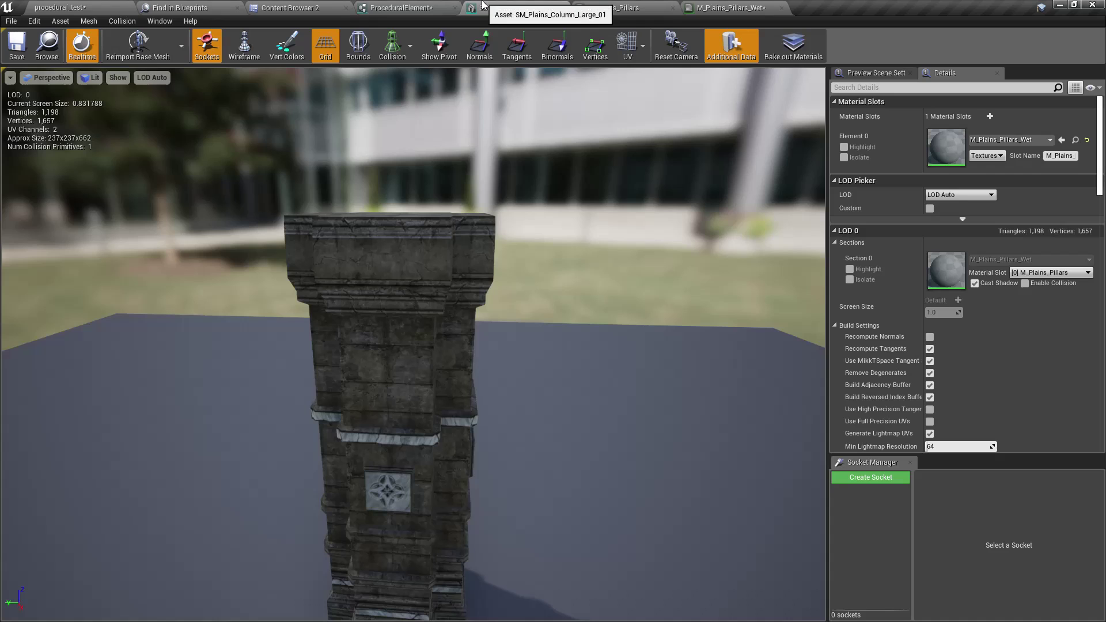
right_drag(460, 382, 391, 352)
scroll(492, 379, up, 5)
scroll(501, 350, down, 4)
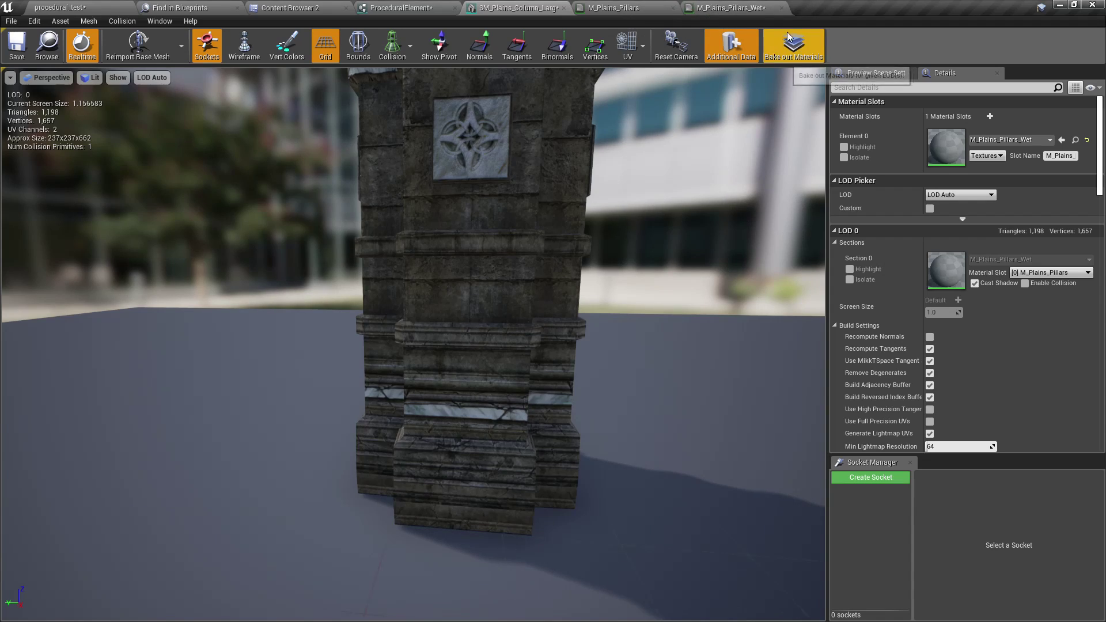
- Undock the M_Plains_Pillars_Wet editor into a floating window over the column mesh preview
drag(731, 8, 527, 254)
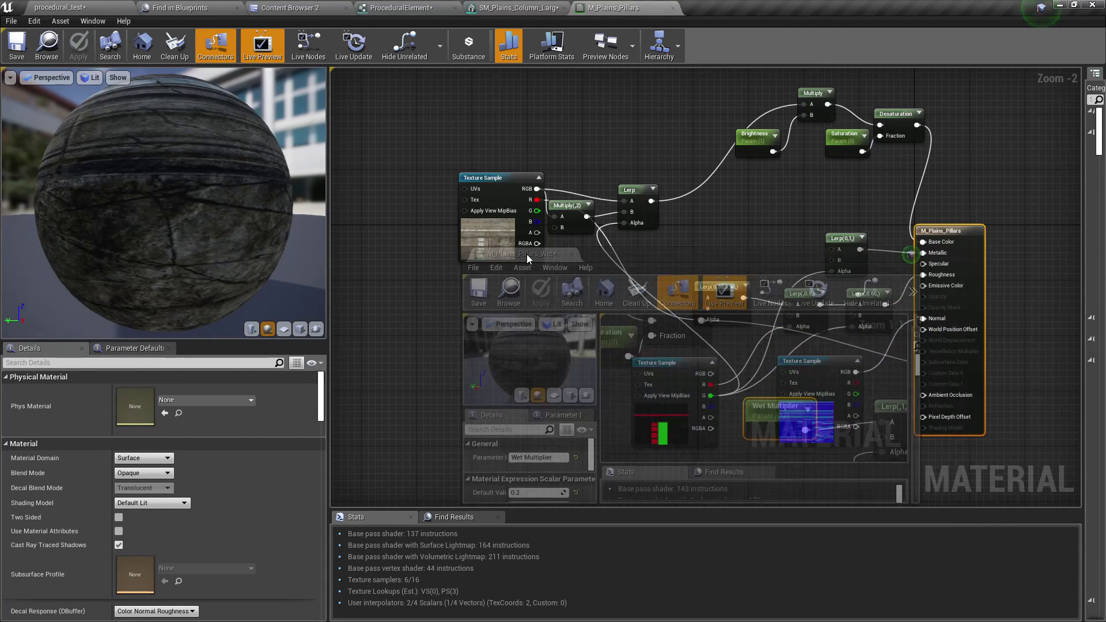
click(505, 7)
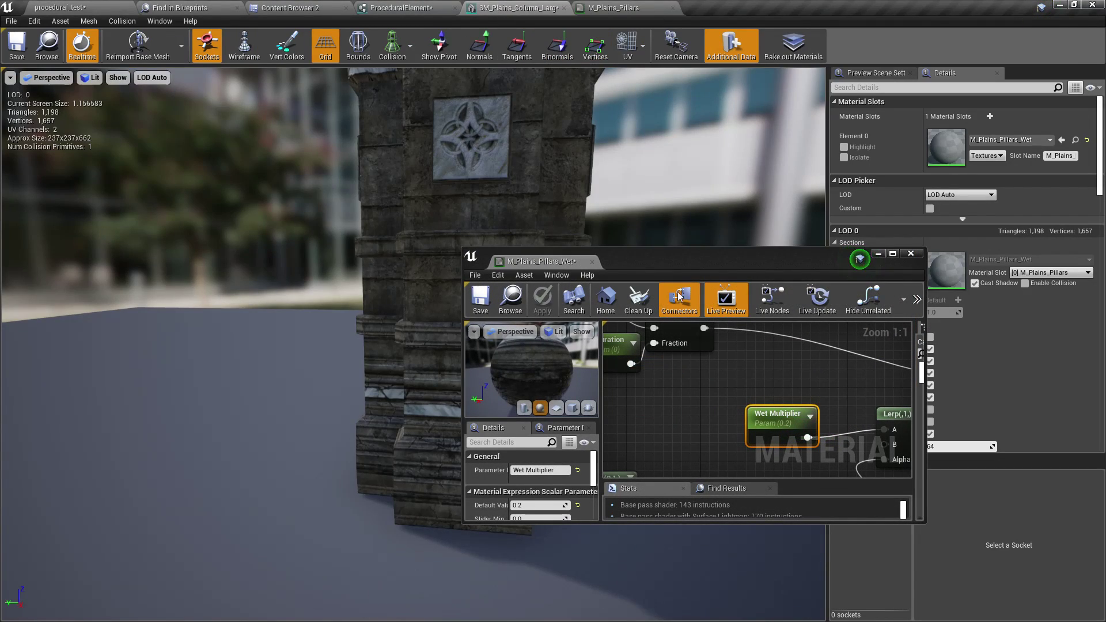
right_drag(708, 407, 701, 344)
drag(669, 259, 788, 157)
- Try a default value of about 4.27 for the Wetness Level parameter and examine the pillar
scroll(875, 292, down, 5)
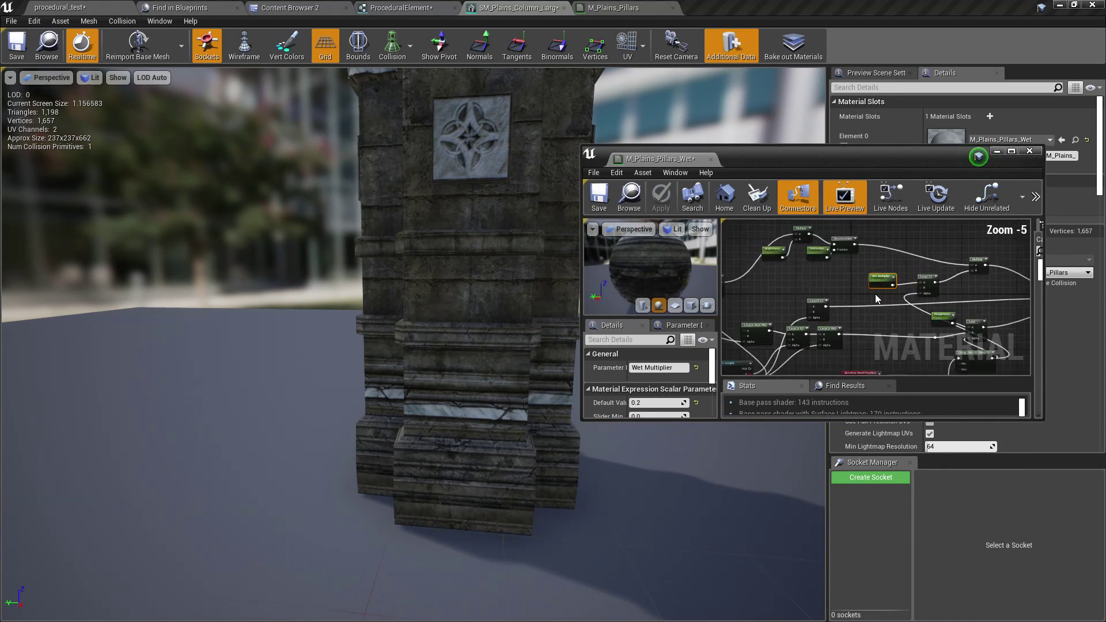
scroll(864, 300, up, 3)
scroll(863, 305, up, 1)
right_drag(862, 305, 821, 221)
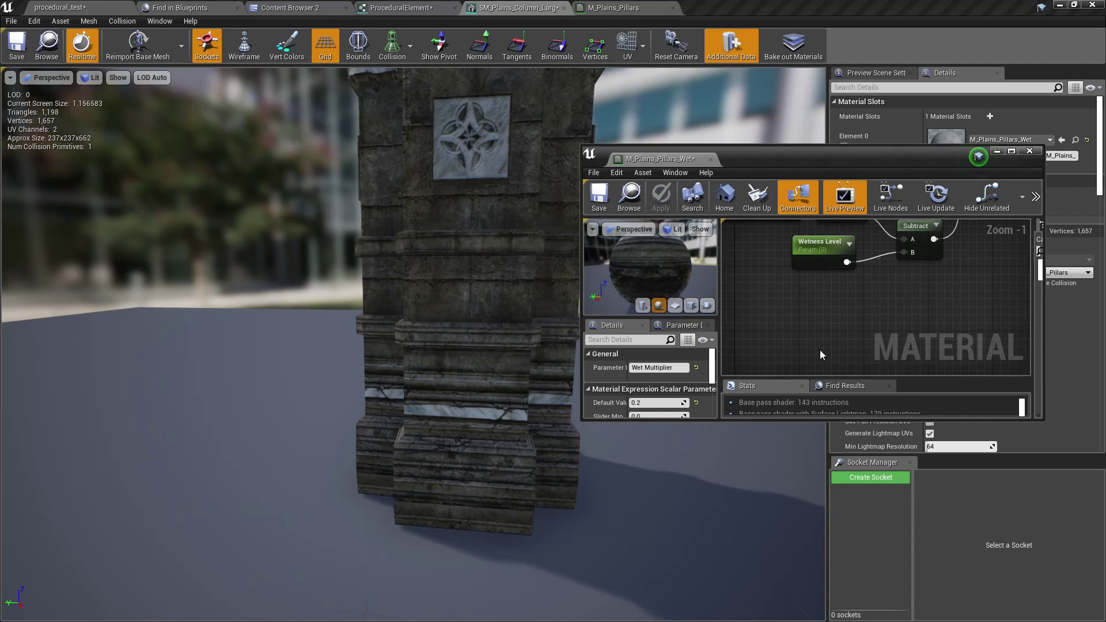
right_drag(795, 317, 816, 362)
click(838, 306)
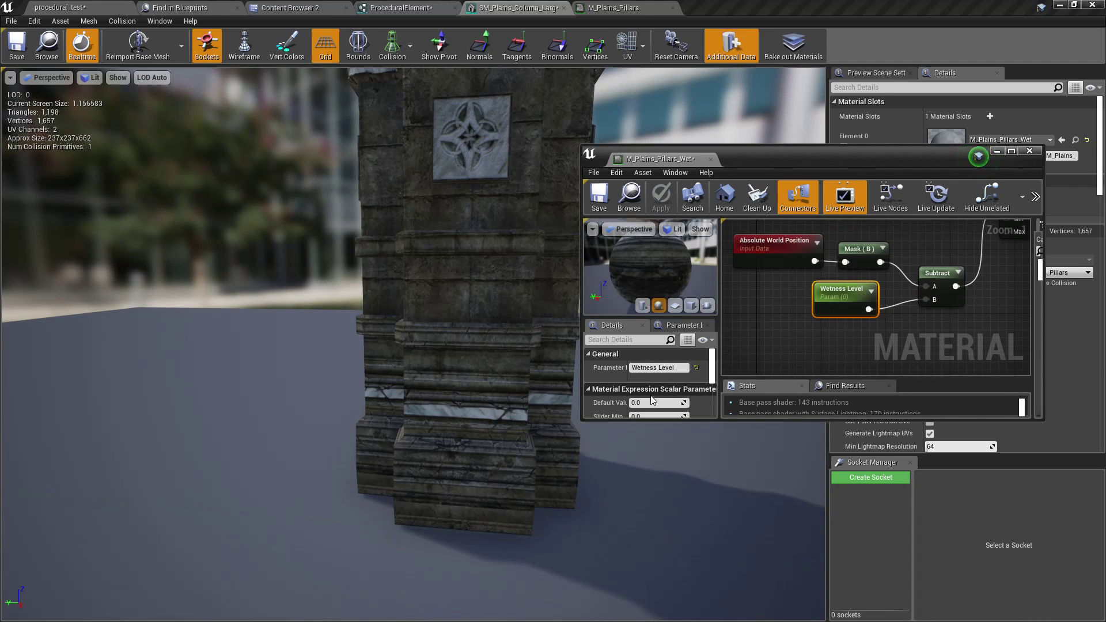
scroll(651, 398, down, 1)
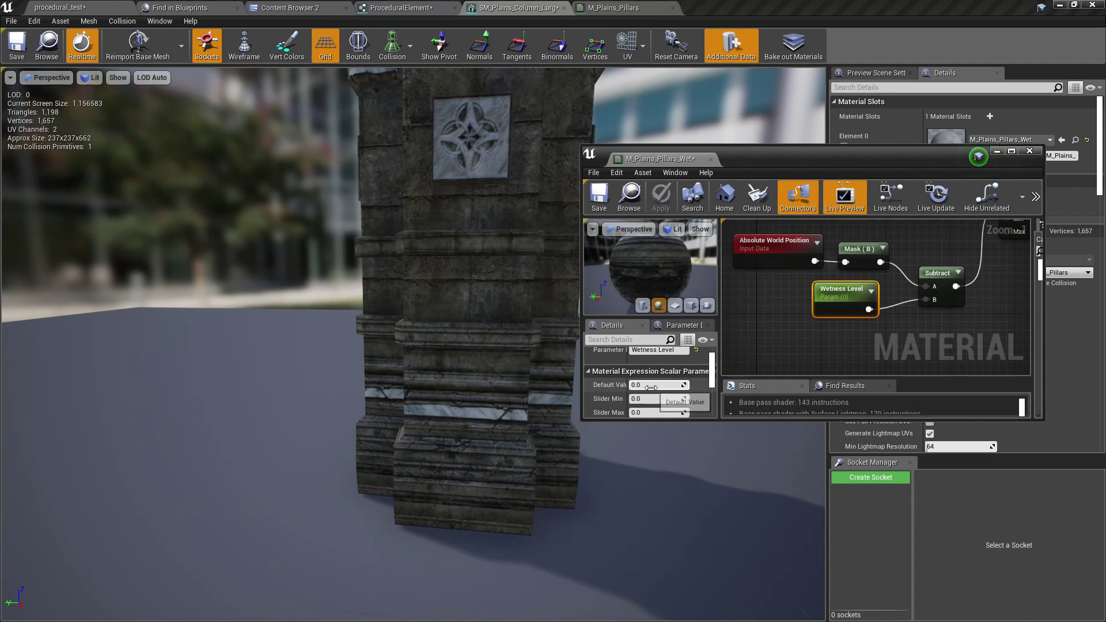
drag(651, 390, 671, 385)
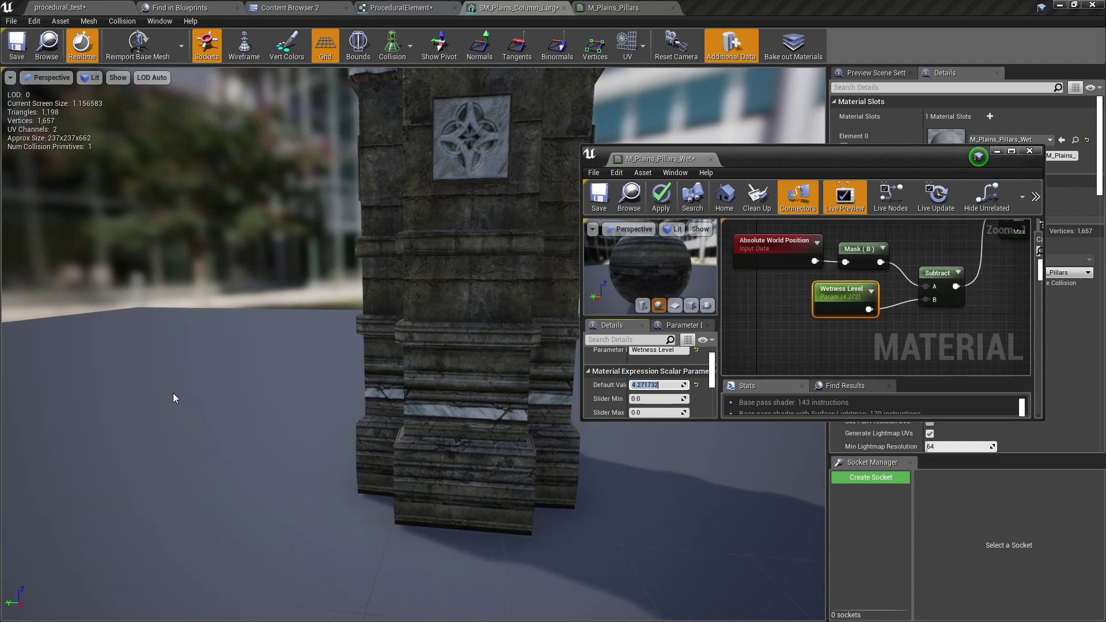
drag(617, 430, 732, 429)
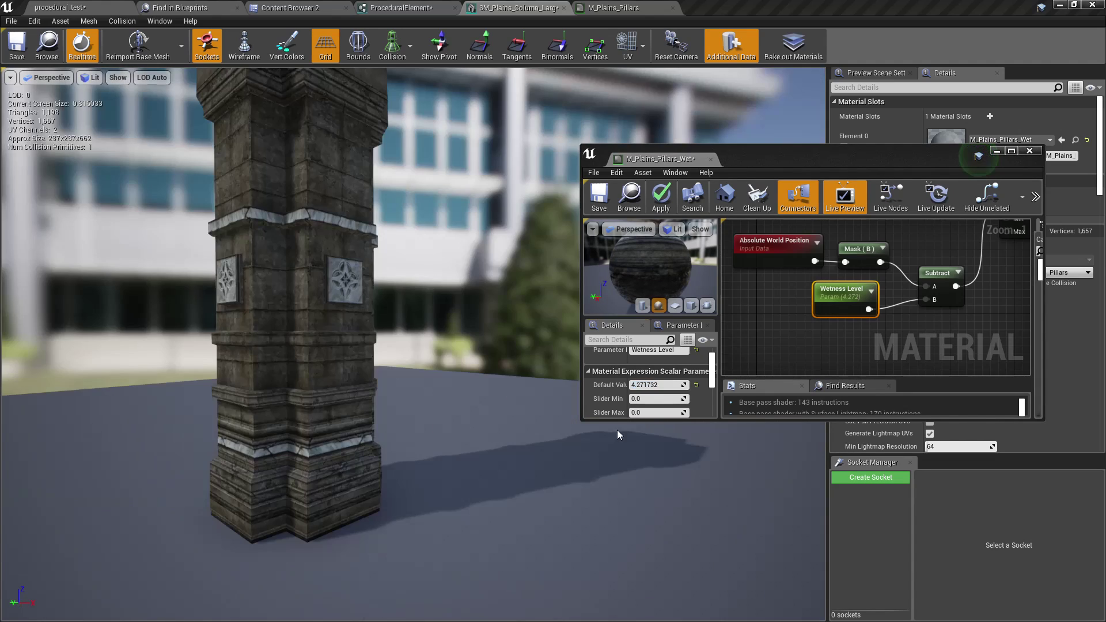
- Set Wetness Level's default value to 500, examine the wet line on the pillar and move the floating editor lower
click(657, 387)
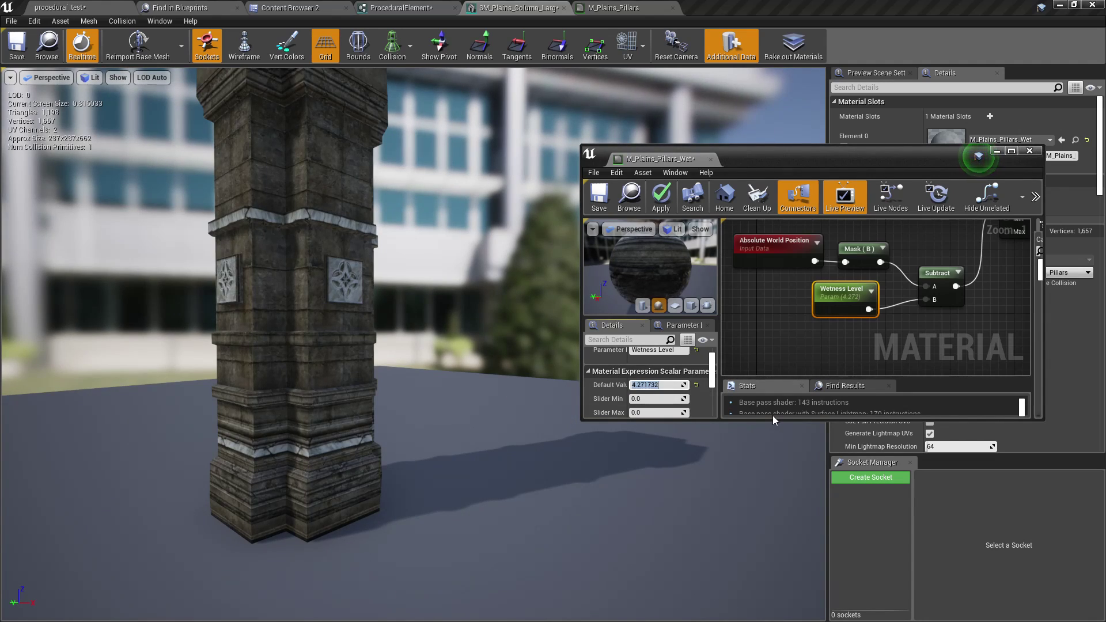
text(500)
key(Return)
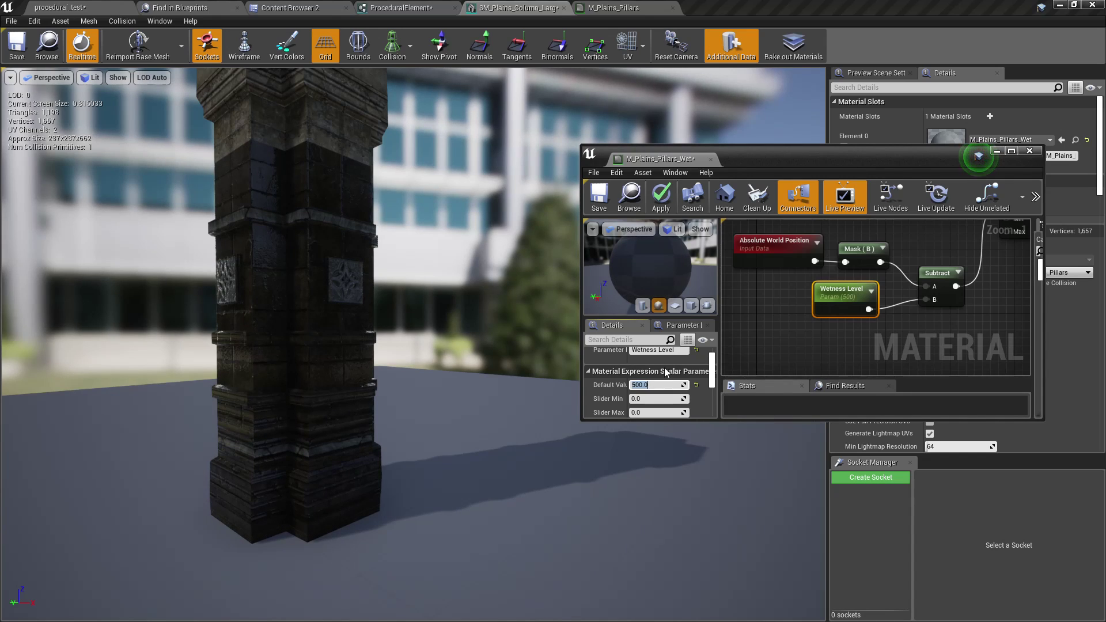
right_drag(464, 273, 538, 315)
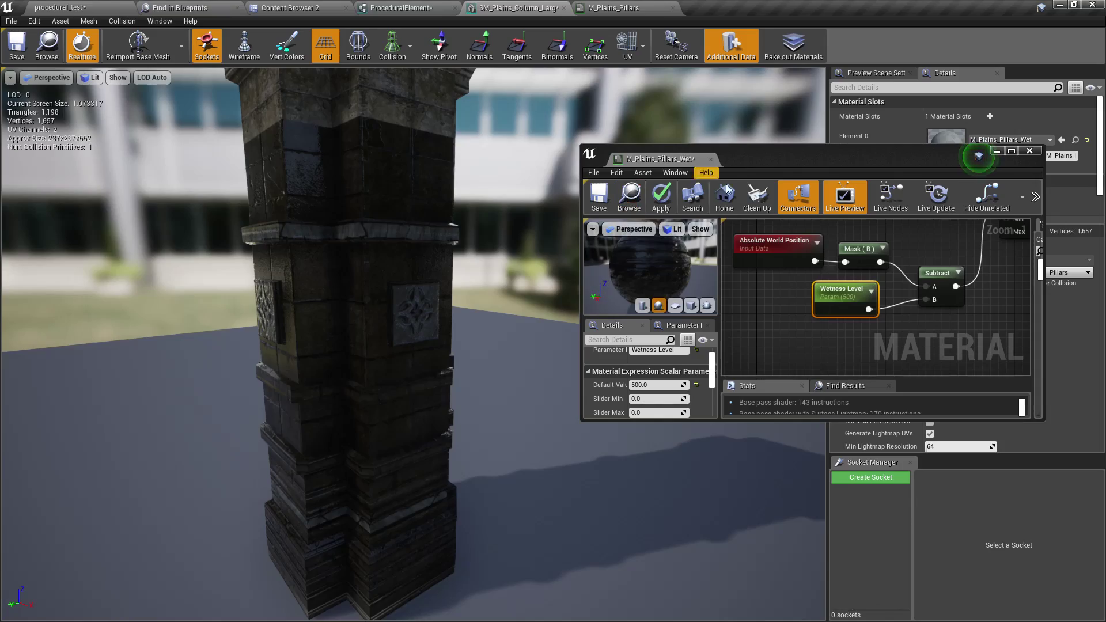
drag(798, 164, 688, 313)
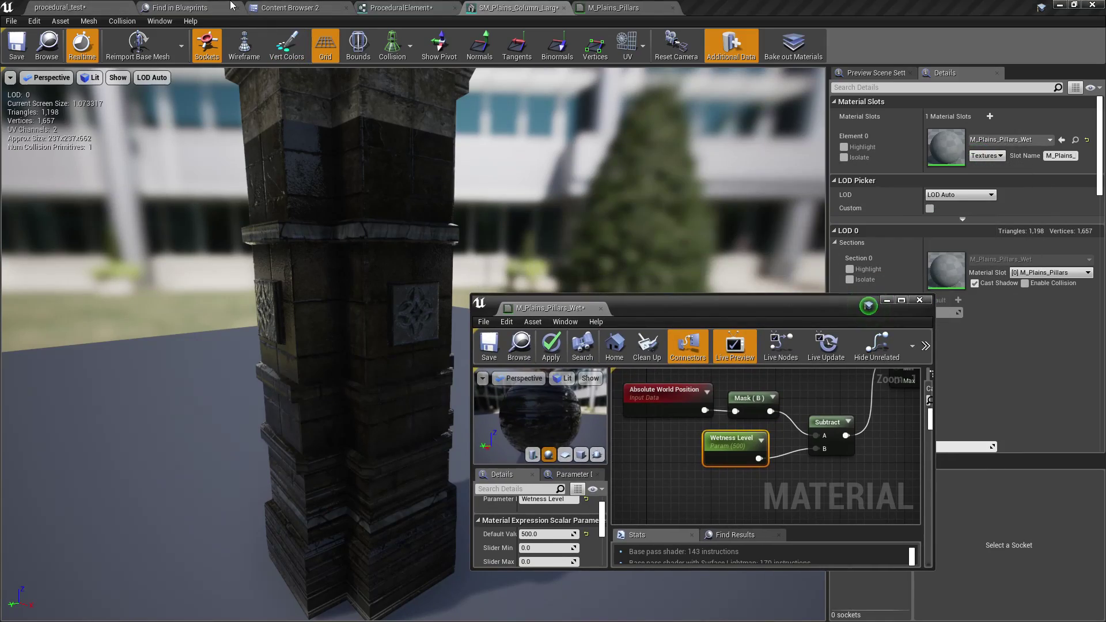
- Switch to the procedural_test level and examine the bridge pillars near the water
click(60, 8)
mouse_move(438, 247)
right_down()
mouse_move(438, 196)
mouse_move(438, 254)
mouse_move(421, 242)
mouse_move(438, 246)
right_up()
mouse_move(320, 296)
right_down()
mouse_move(298, 311)
mouse_move(320, 296)
mouse_move(300, 296)
right_up()
right_drag(427, 244, 331, 303)
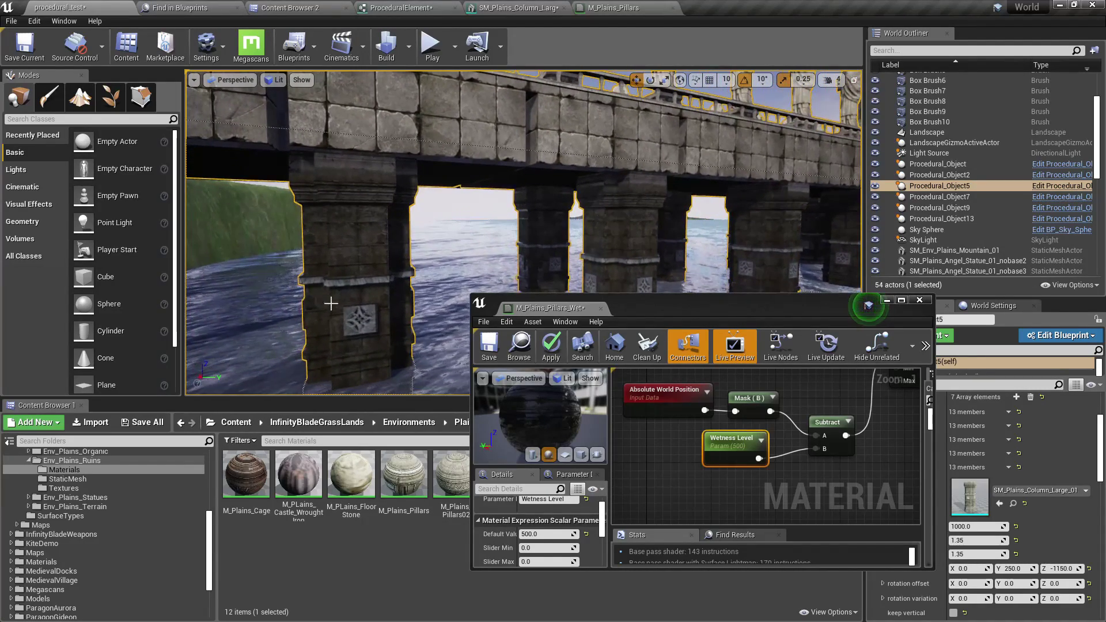
- Try default values of 200, 100 and 0 for the Wetness Level parameter while watching the bridge pillars
click(547, 534)
text(200)
key(Return)
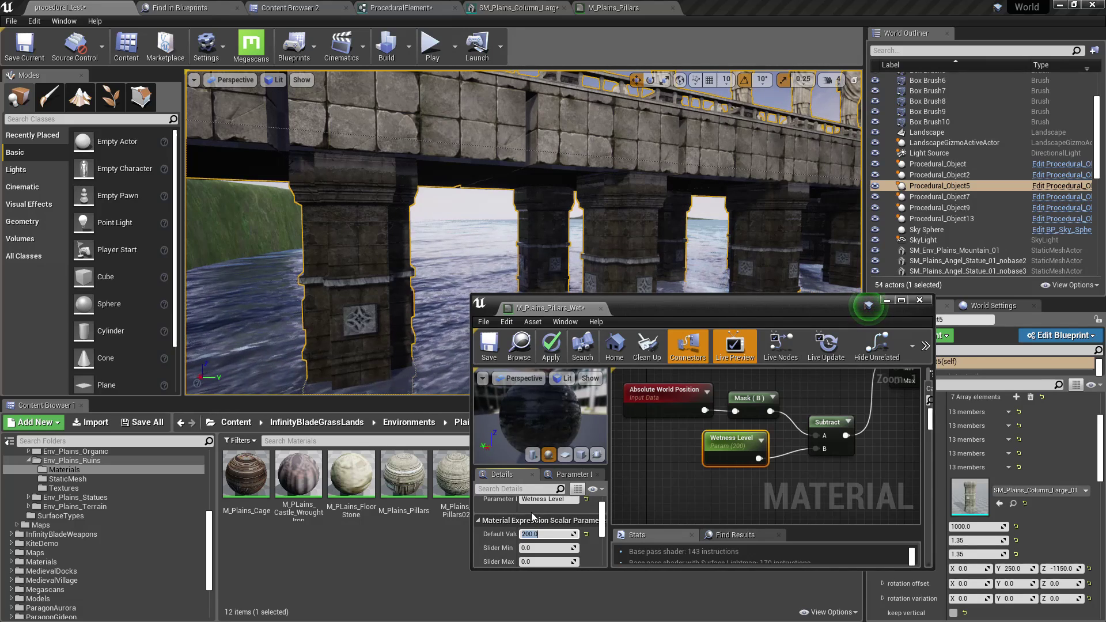
key(Return)
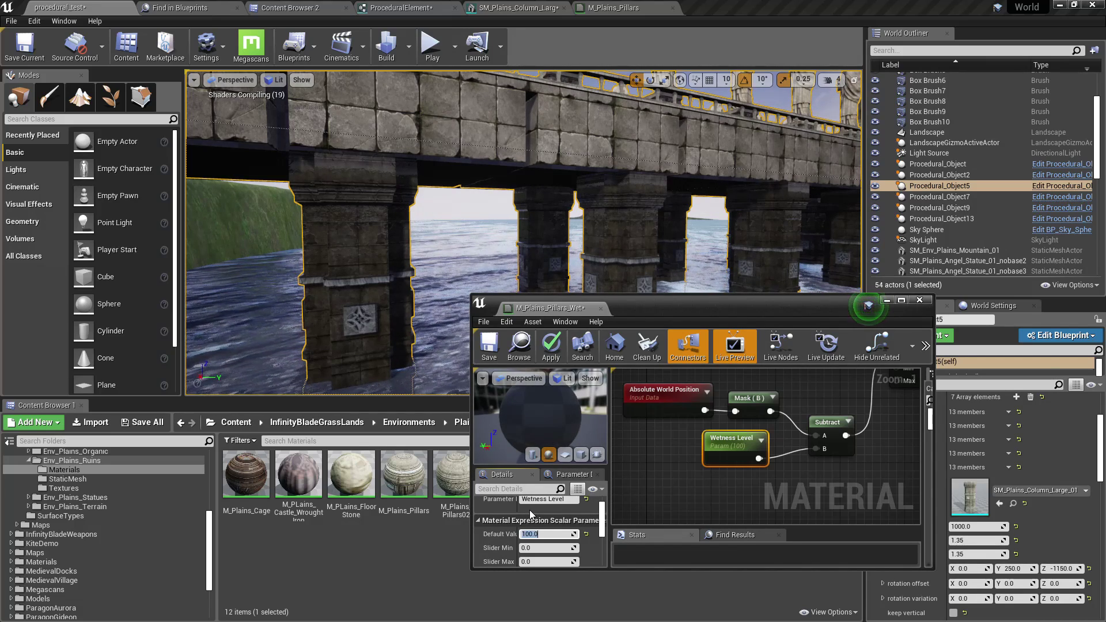
text(0)
key(Return)
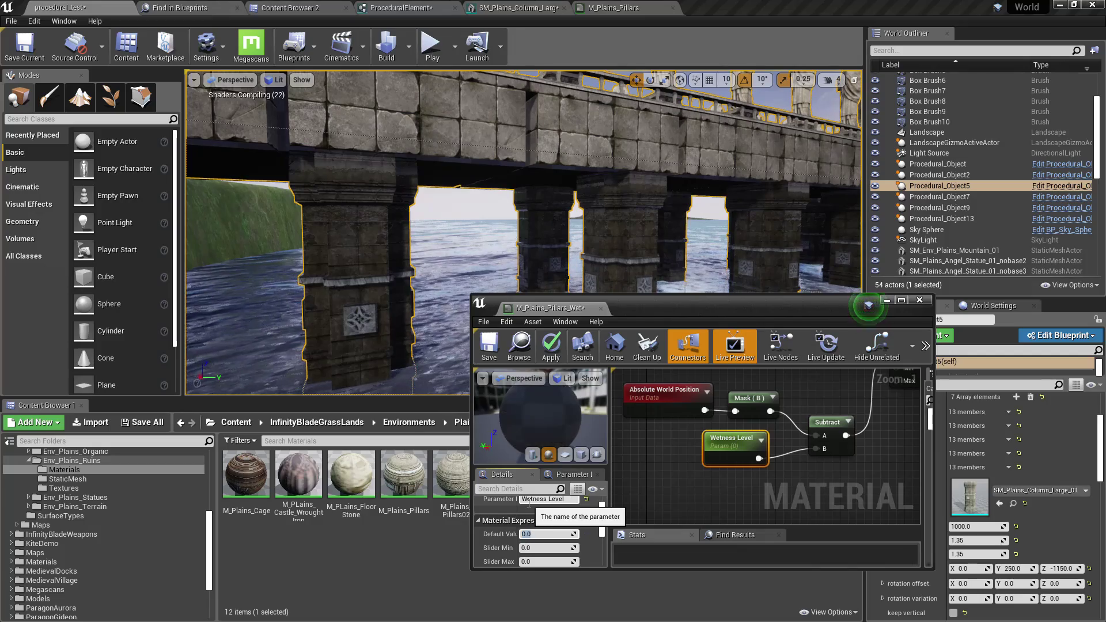
- Try Wetness Level default values of -300 and -800 while viewing several bridge pillars above the water
right_drag(340, 257, 449, 133)
right_drag(478, 231, 508, 238)
right_drag(858, 154, 363, 264)
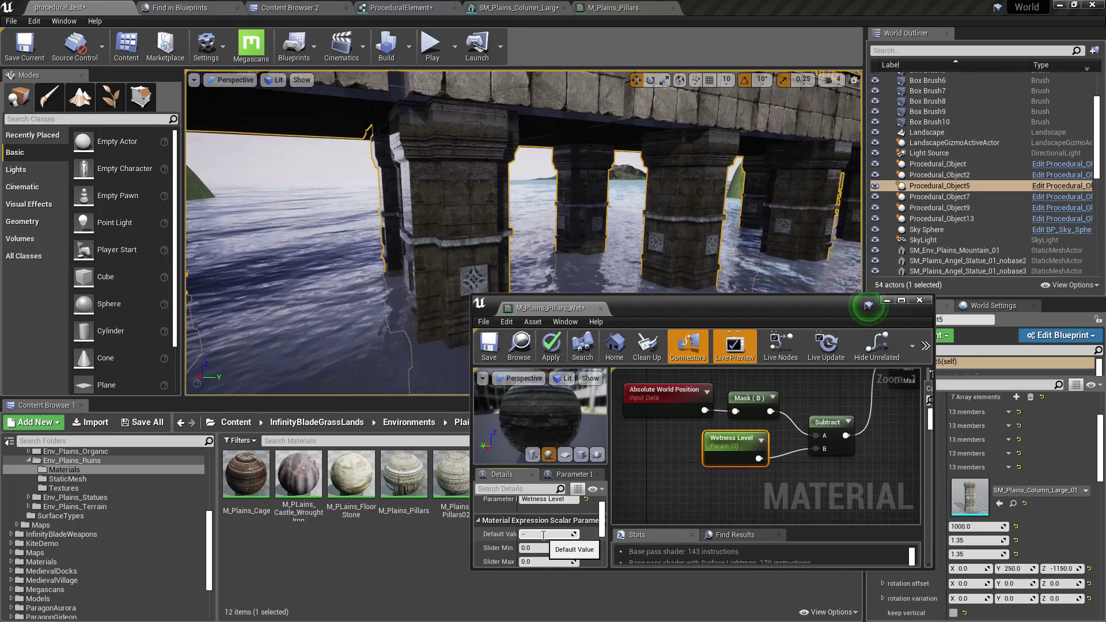
key(Return)
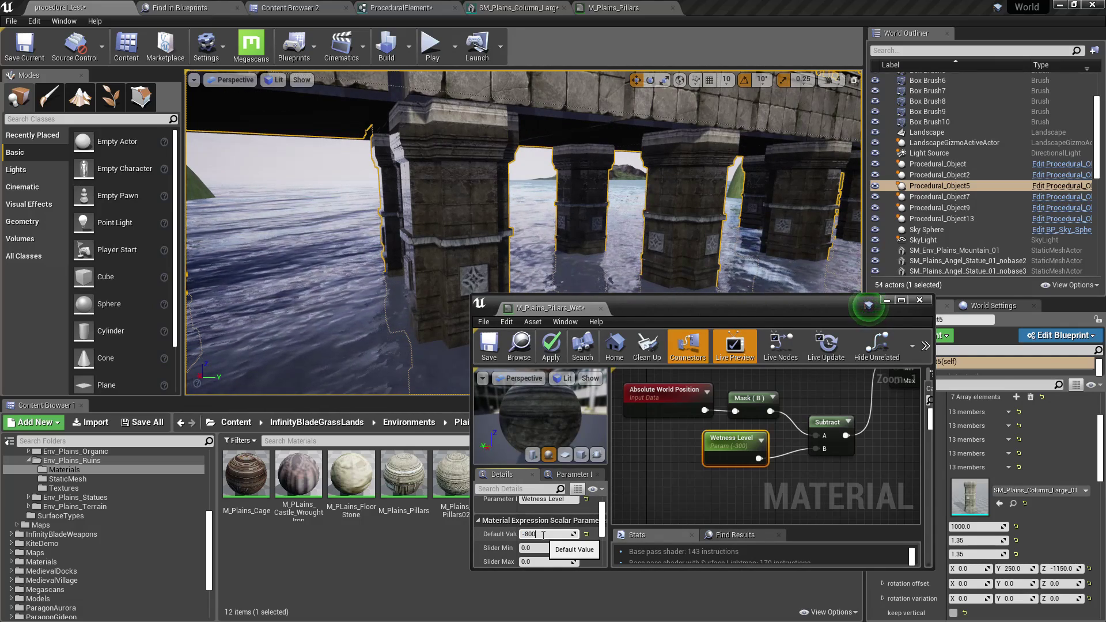
text(-800)
key(Return)
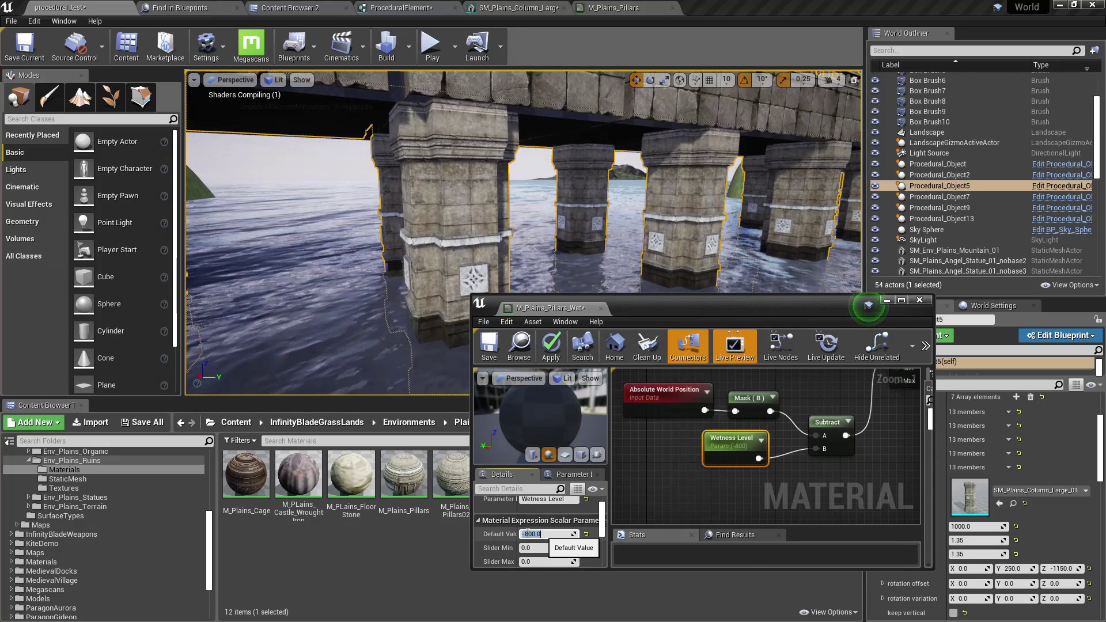
- Inspect the wet line on the bridge pillars and set Wetness Level's default value to -830
right_drag(449, 345, 501, 331)
key(q)
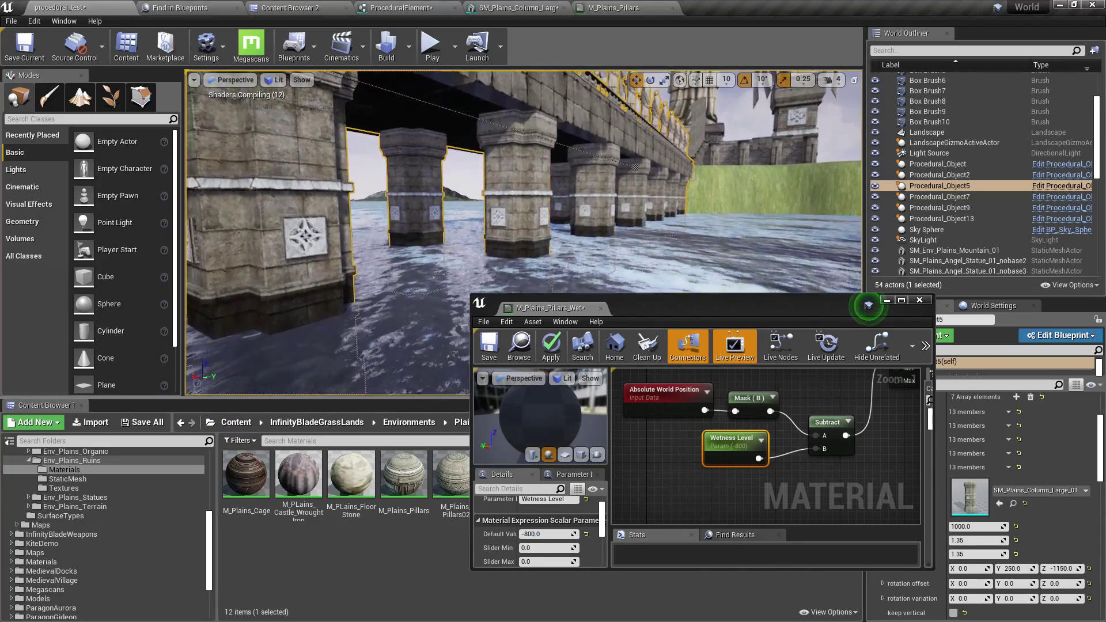
mouse_move(301, 323)
right_down()
mouse_move(301, 334)
mouse_move(249, 334)
mouse_move(312, 320)
right_up()
key(w)
right_drag(378, 336, 381, 334)
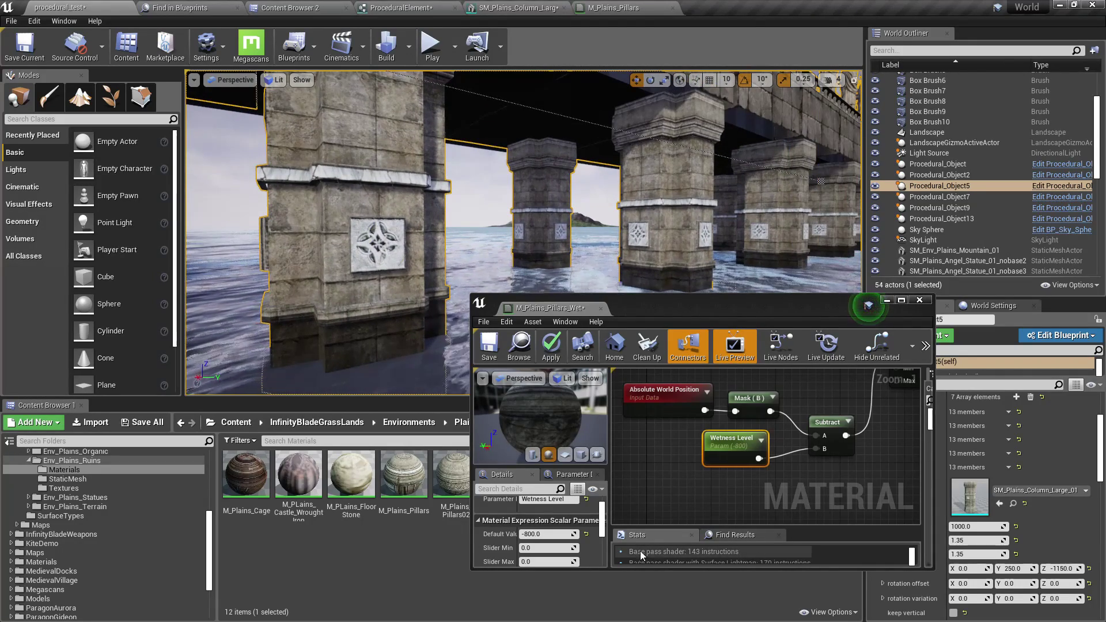
click(541, 534)
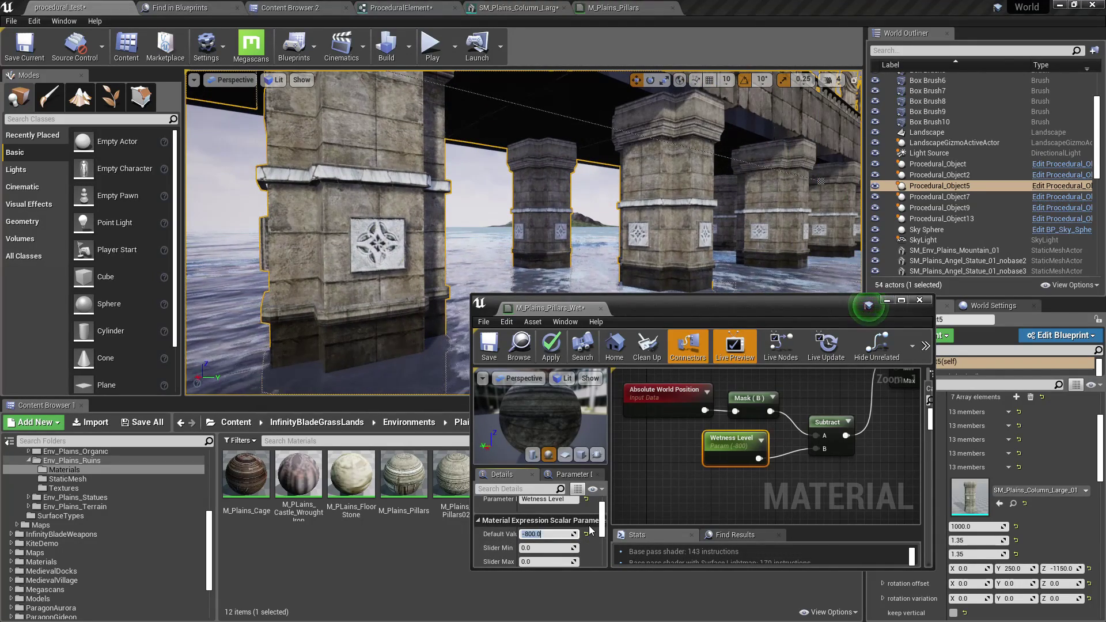
text(30)
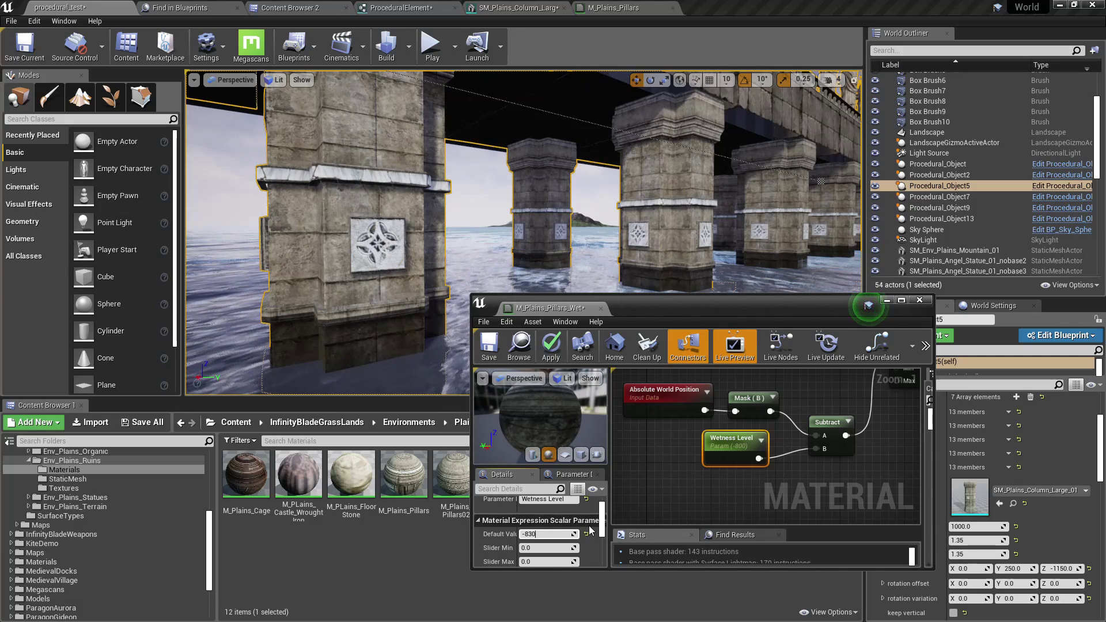
key(Return)
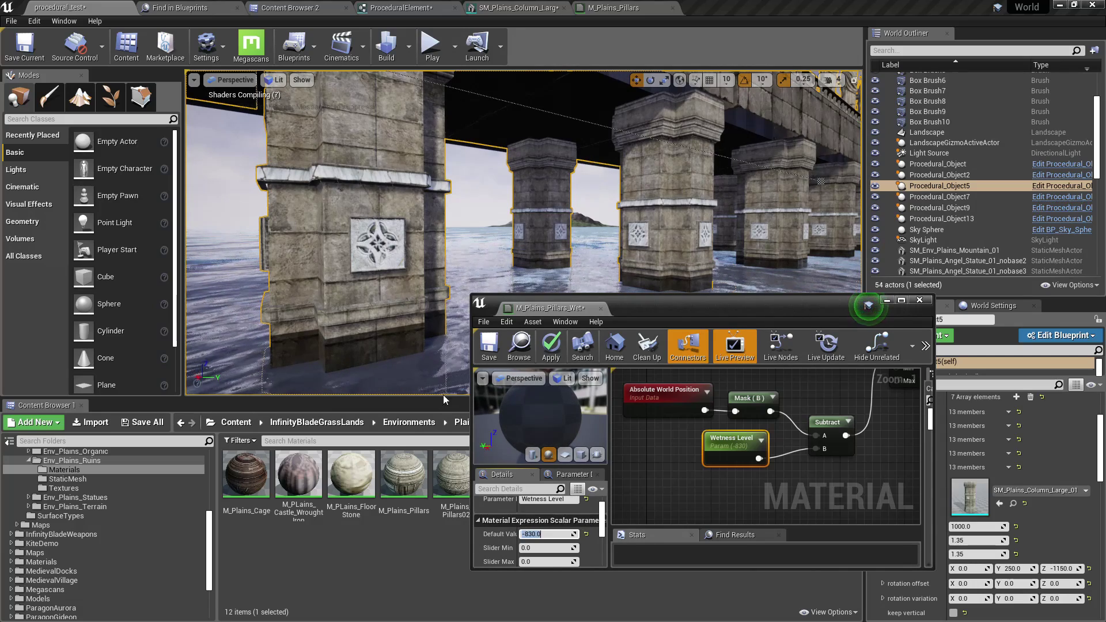
- Dock the M_Plains_Pillars_Wet editor back into the main window and show the level viewport full screen
drag(559, 308, 871, 8)
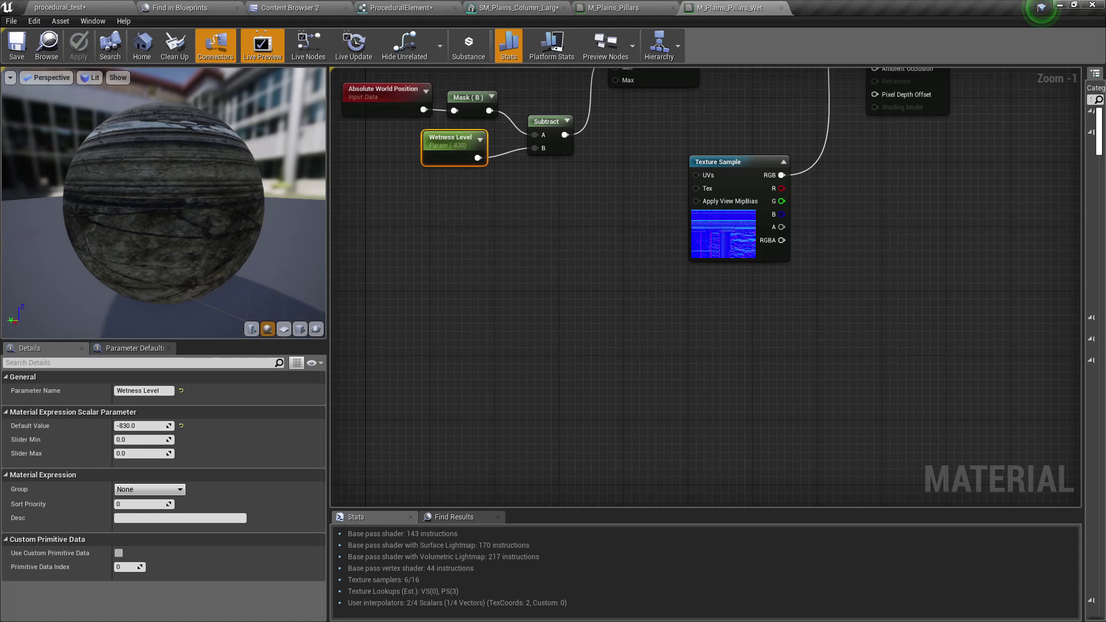
click(60, 7)
right_drag(654, 340, 968, 247)
key(F11)
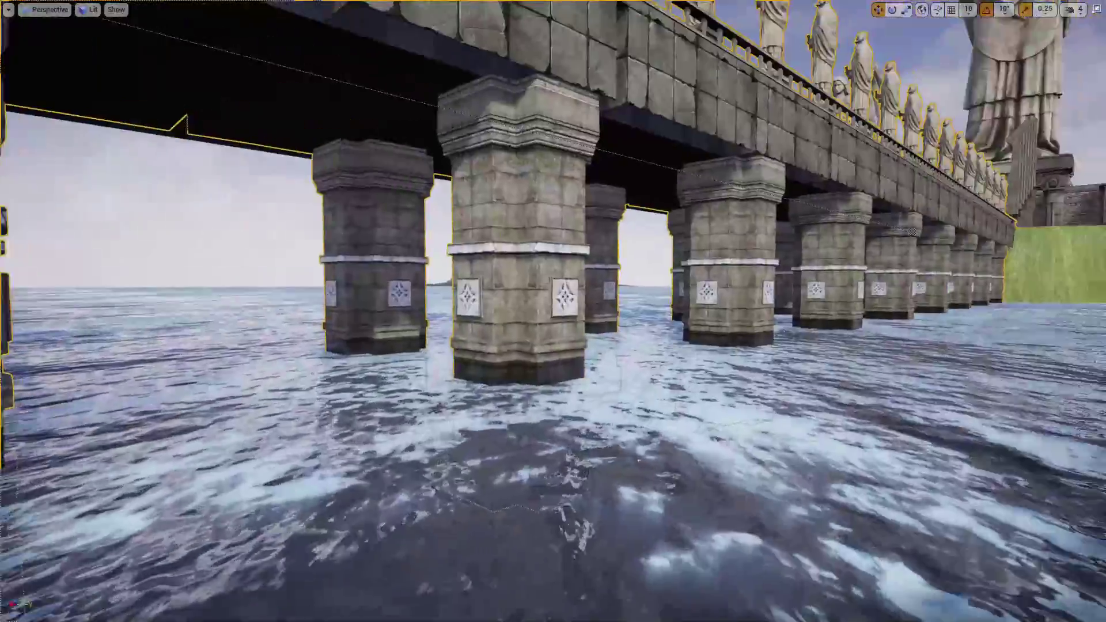
- Examine the wet band at the pillar bases up close and from a distance, then leave the full-screen view
key(w)
mouse_move(716, 330)
right_down()
mouse_move(716, 366)
mouse_move(716, 330)
right_up()
scroll(480, 284, down, 3)
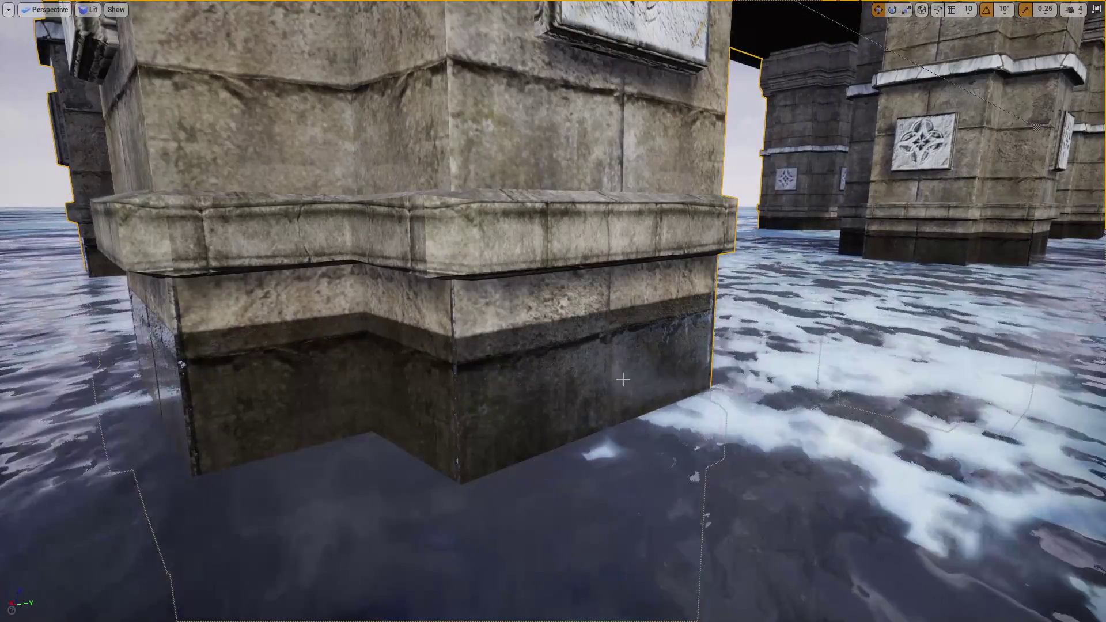
right_drag(624, 380, 600, 327)
mouse_move(623, 384)
right_down()
mouse_move(592, 361)
mouse_move(648, 367)
mouse_move(603, 392)
mouse_move(829, 385)
mouse_move(628, 378)
mouse_move(606, 389)
right_up()
key(q)
key(w)
scroll(632, 373, down, 3)
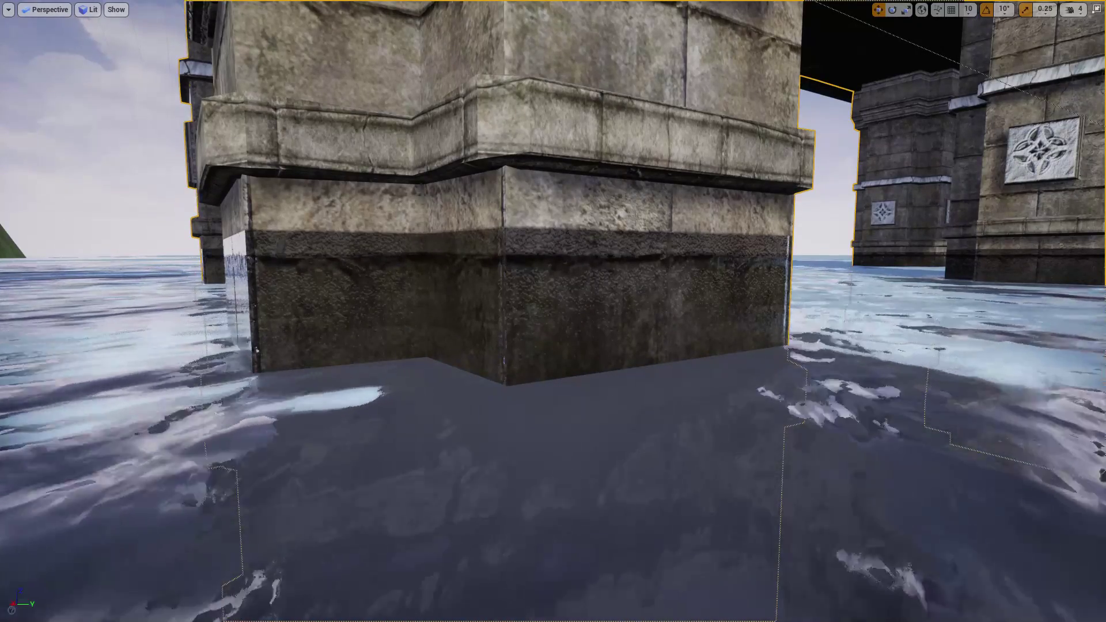
mouse_move(595, 433)
right_down()
mouse_move(595, 397)
mouse_move(595, 434)
mouse_move(604, 416)
right_up()
key(s)
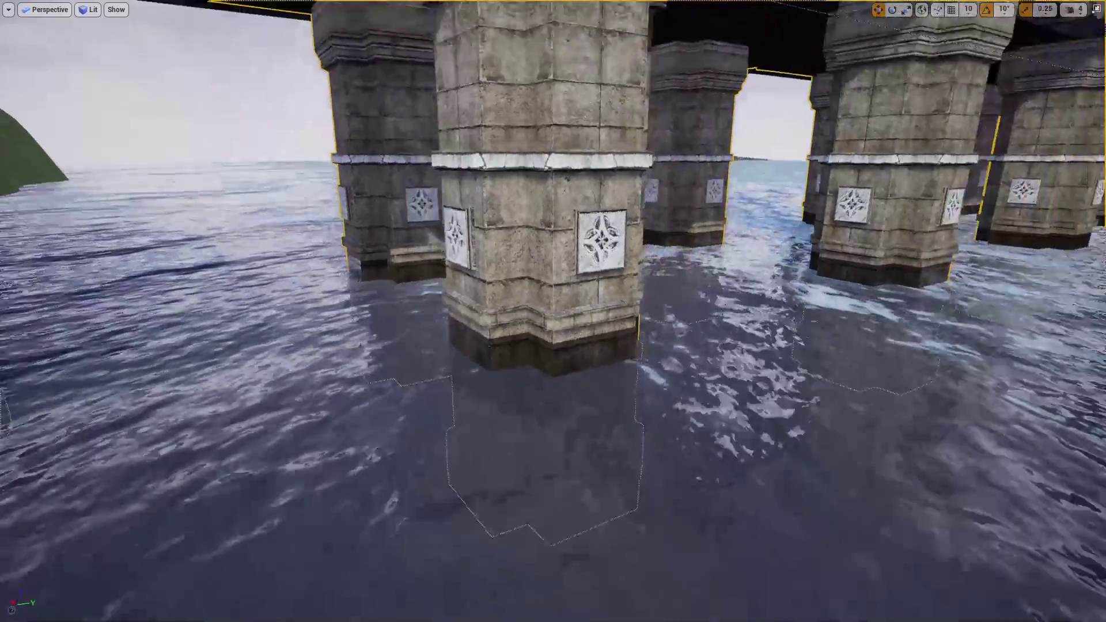
right_drag(591, 203, 591, 202)
key(F11)
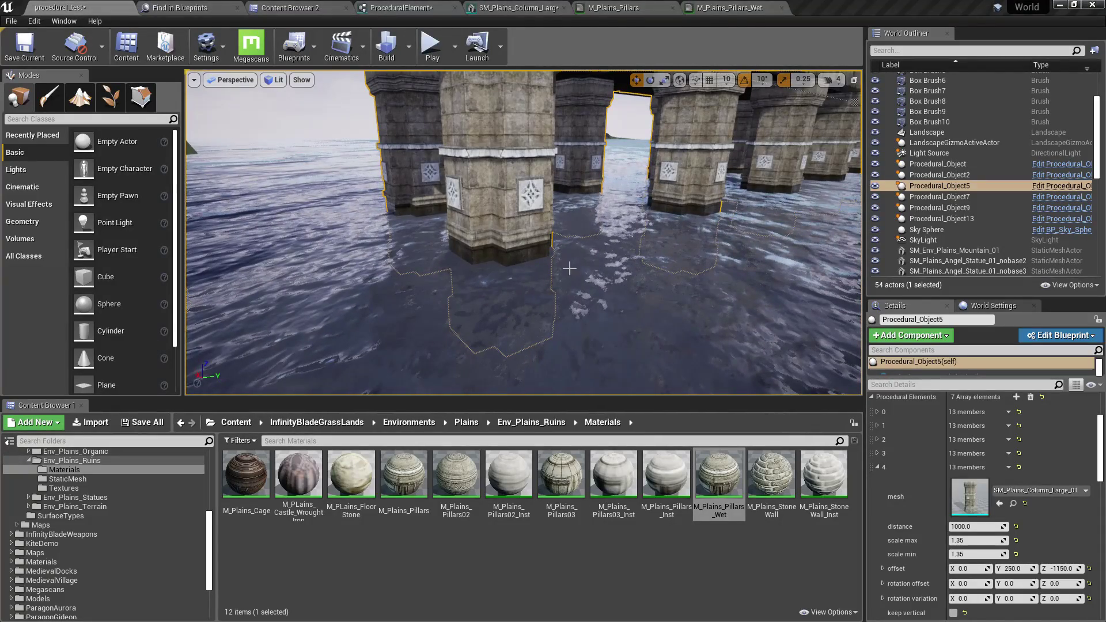
right_drag(569, 269, 569, 268)
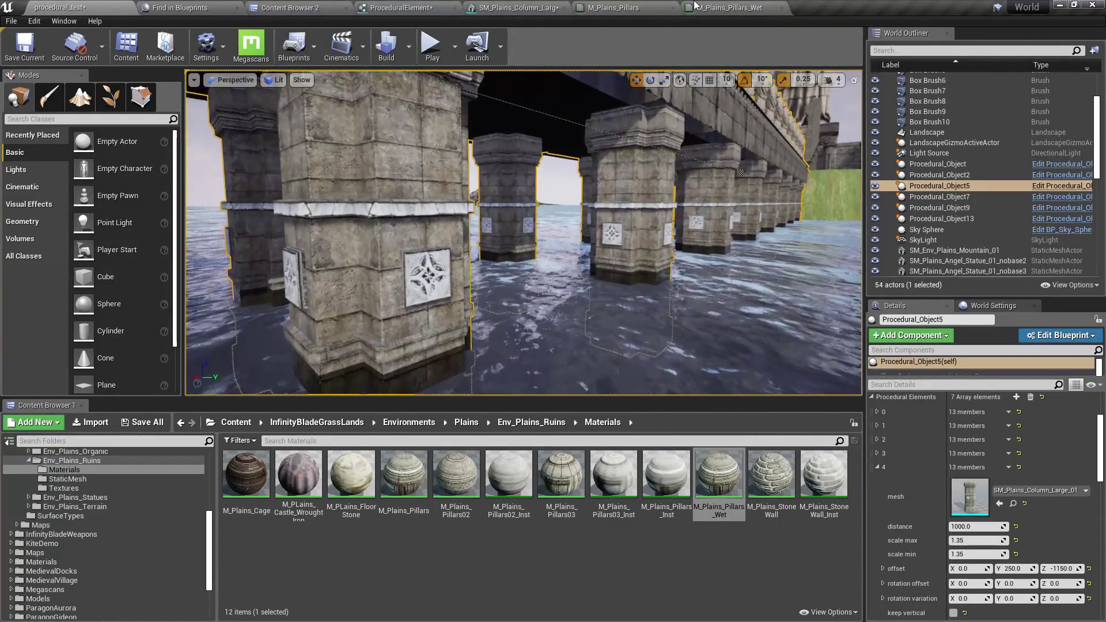
- Close the M_Plains_Pillars editor and, in M_Plains_Pillars_Wet, move the world-height mask nodes away from the Clamp node to make room
click(695, 7)
click(671, 8)
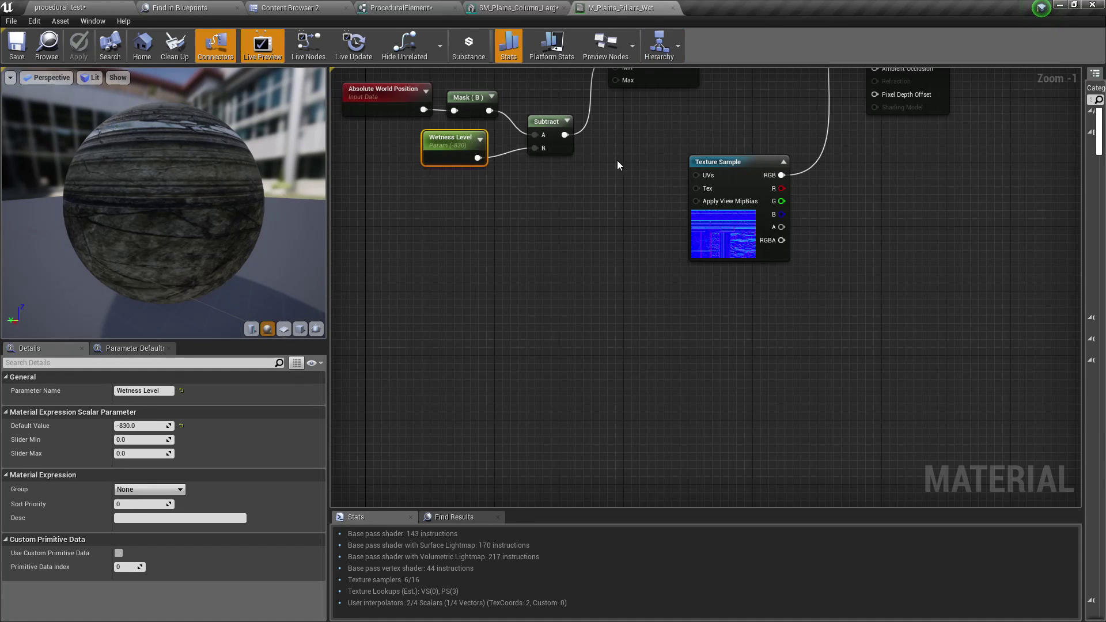
right_drag(619, 165, 501, 369)
scroll(519, 295, down, 3)
scroll(561, 265, up, 3)
scroll(508, 366, down, 2)
right_drag(587, 343, 786, 289)
scroll(487, 361, up, 2)
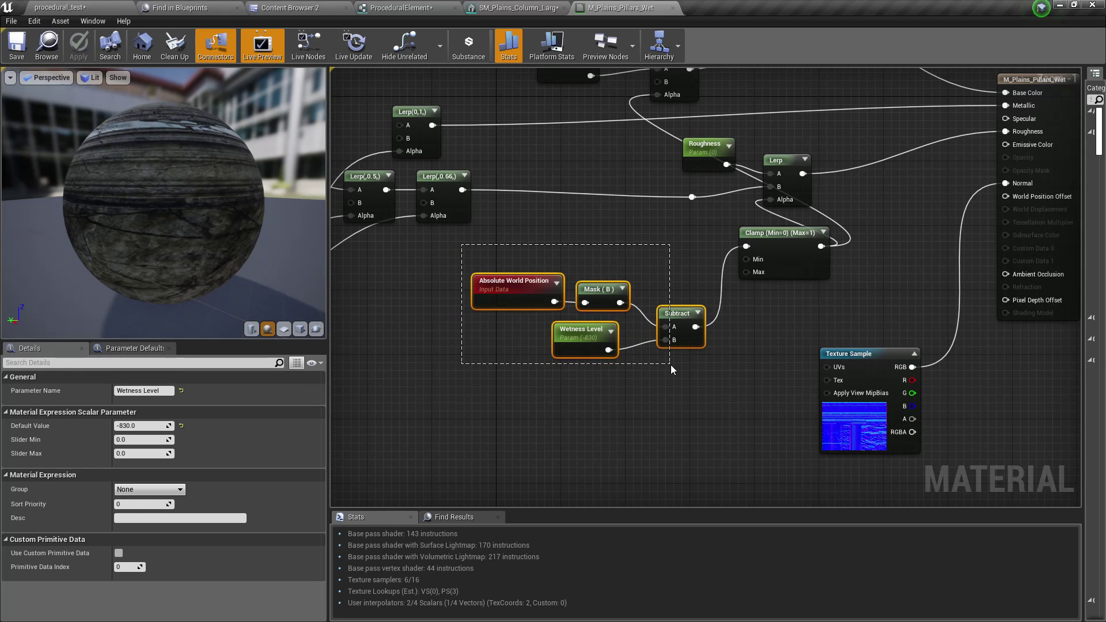
drag(671, 365, 671, 366)
right_drag(636, 354, 599, 360)
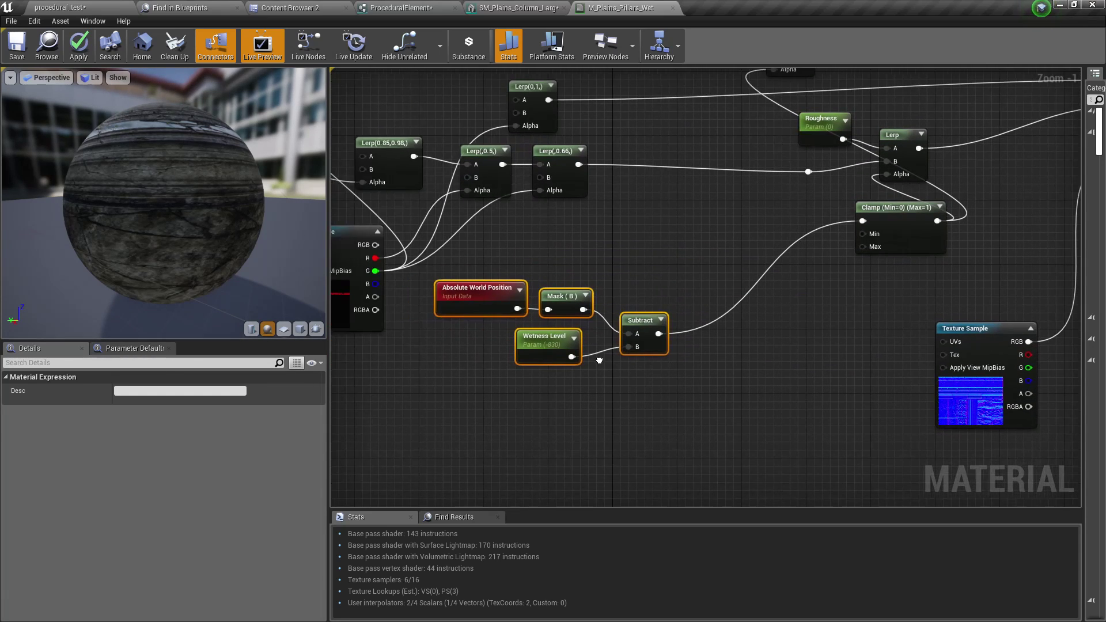
scroll(599, 360, up, 1)
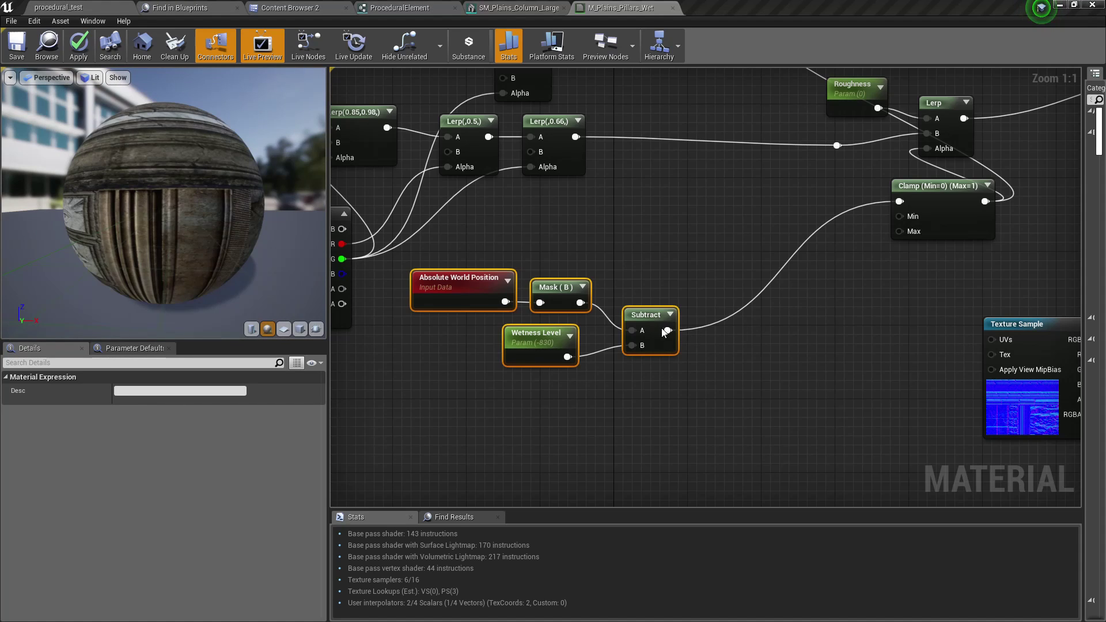
- Insert a Divide node between the Subtract node and the Clamp node's input, placing it level with Subtract
drag(667, 330, 739, 340)
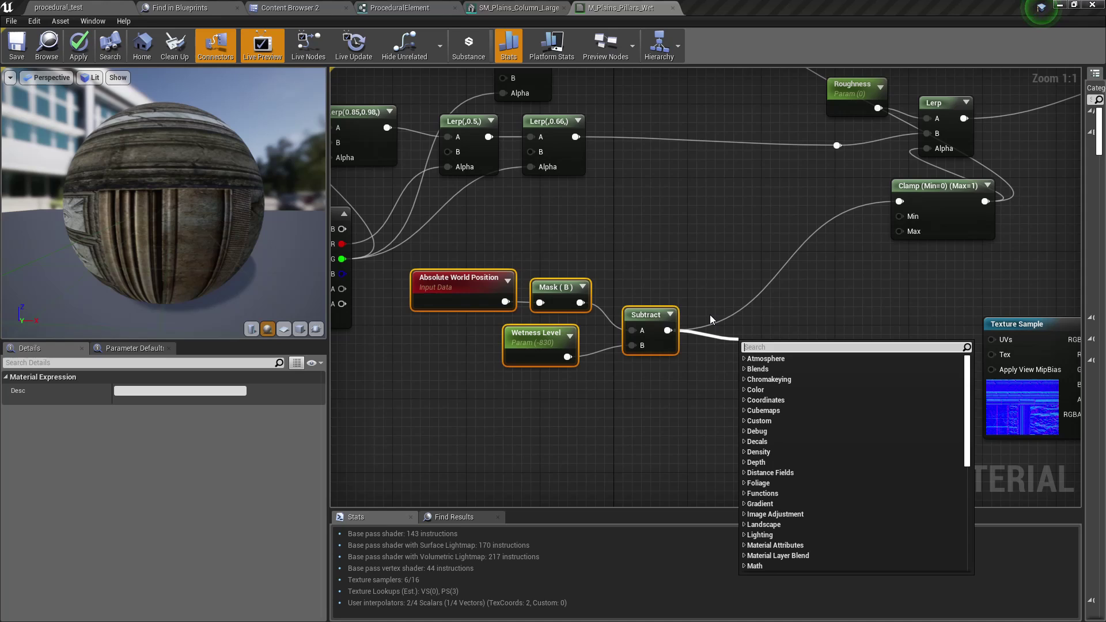
text(/)
key(Return)
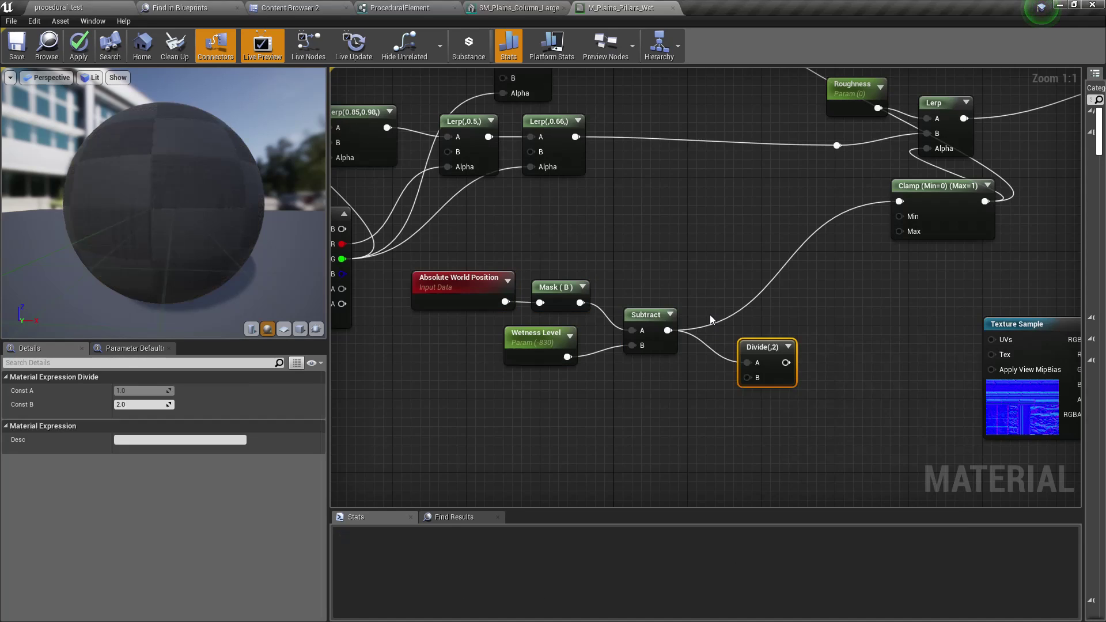
drag(785, 362, 900, 201)
drag(767, 348, 790, 325)
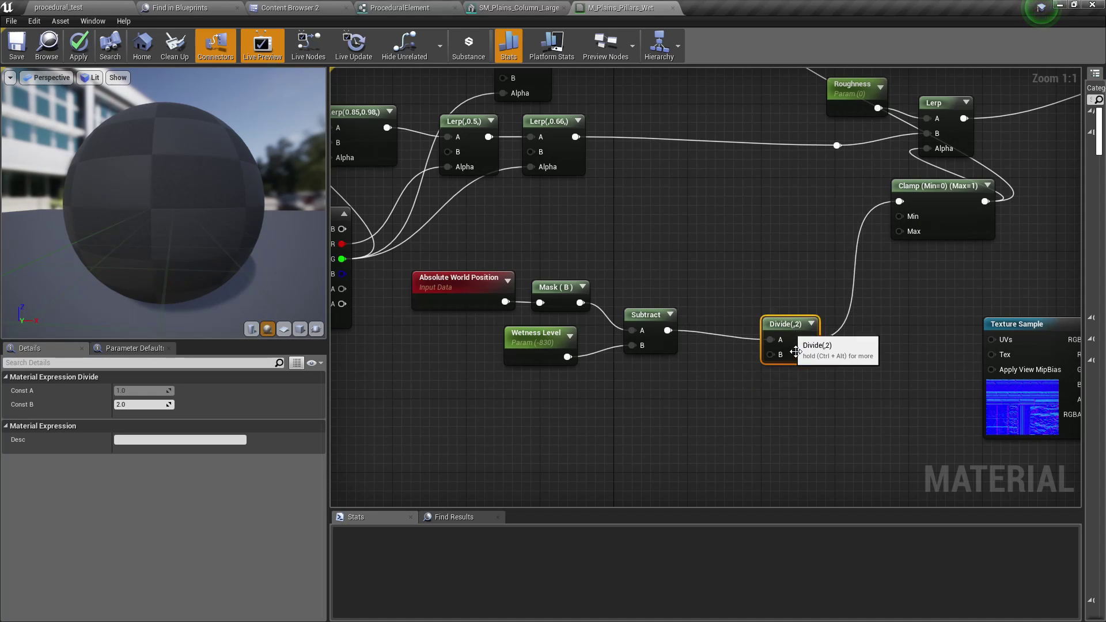
- Promote the Divide node's B input to a parameter named "wetness gradient" and place it below the Subtract node
right_click(779, 357)
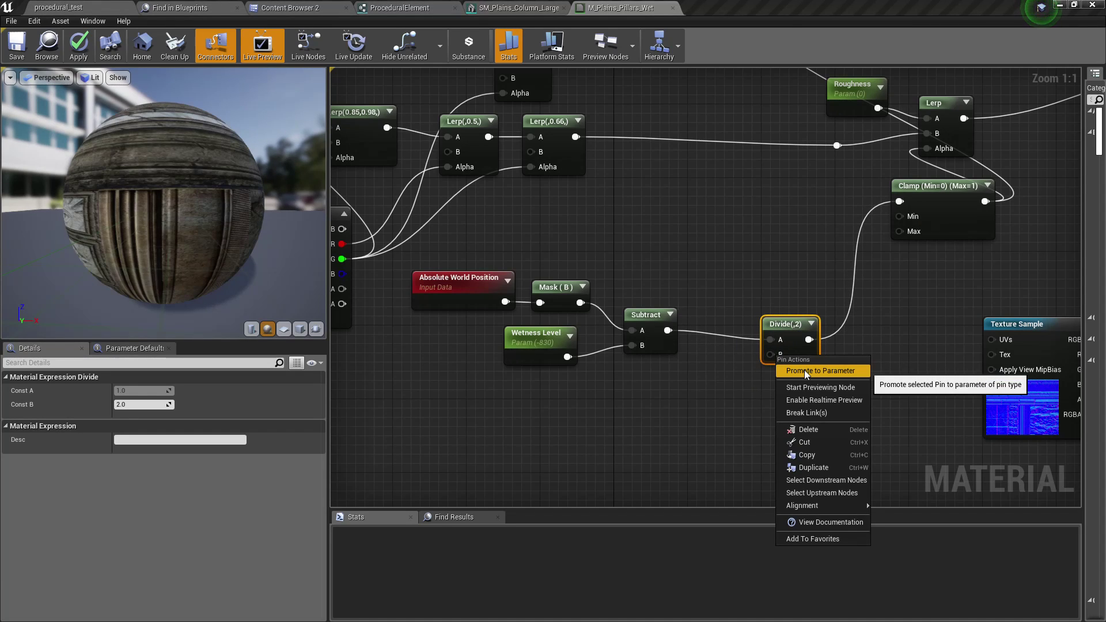
click(804, 370)
text(we)
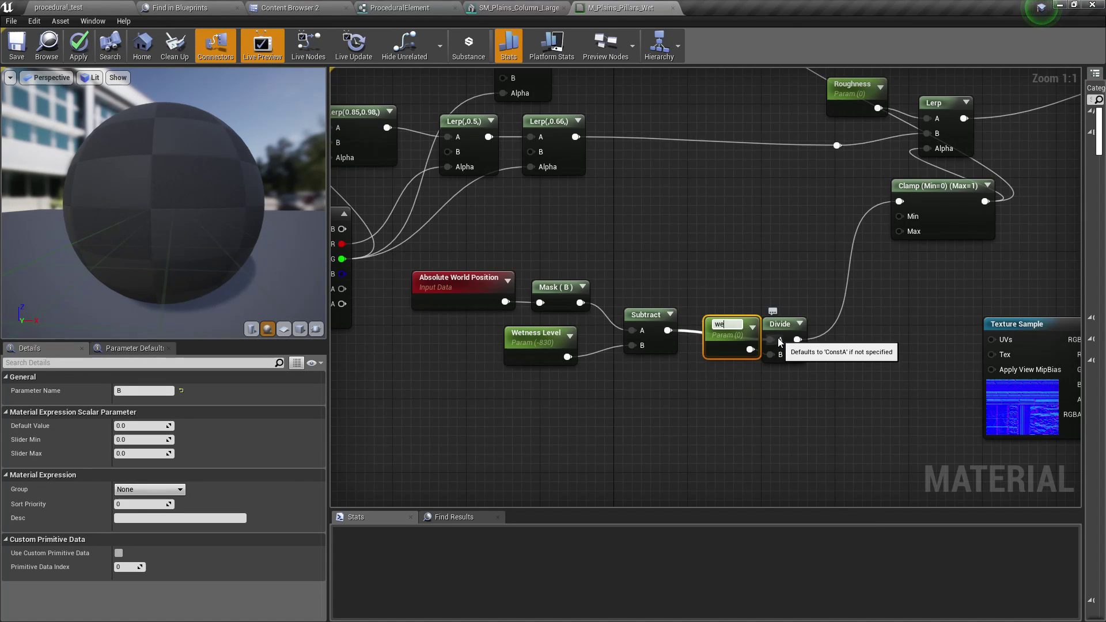
text(tness gradient)
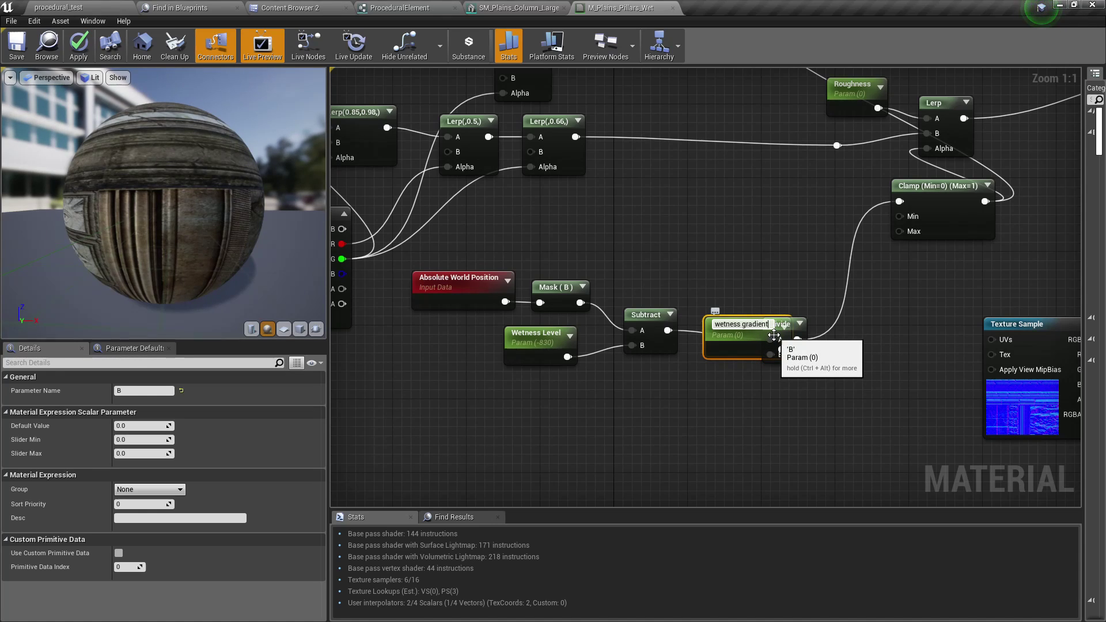
drag(764, 323, 719, 369)
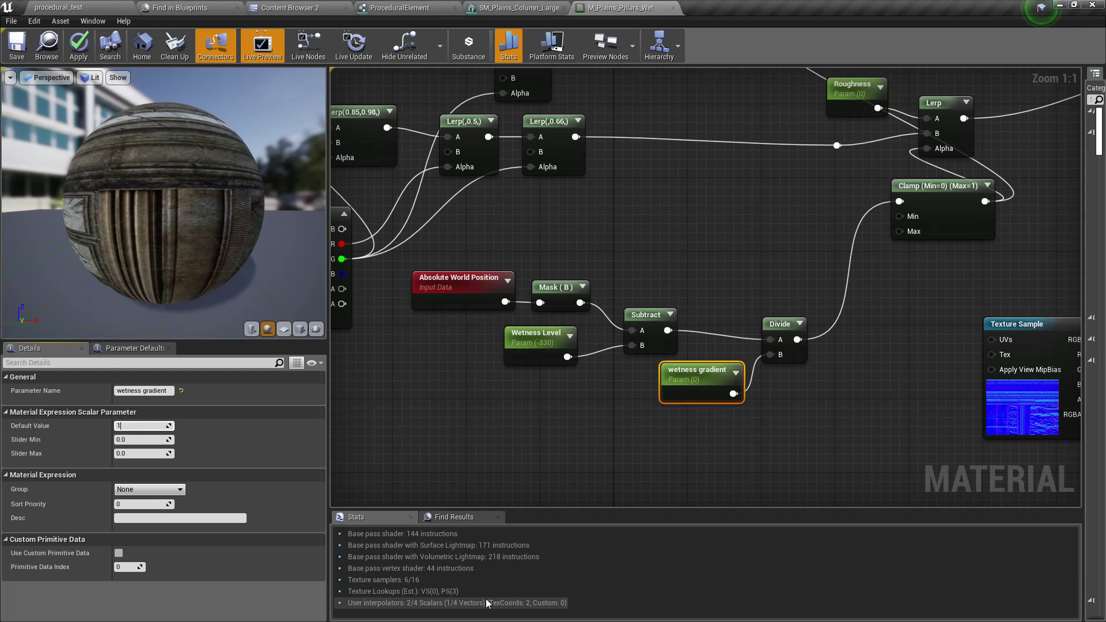
- Set the wetness gradient parameter's default value to 100, apply the material and return to the level
key(Return)
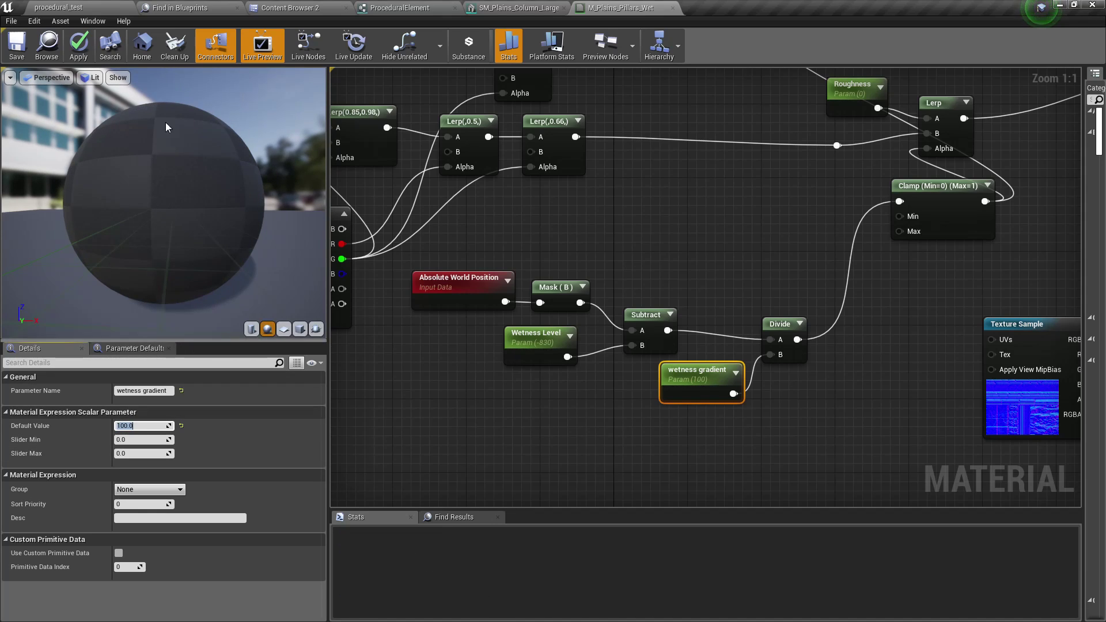
click(78, 45)
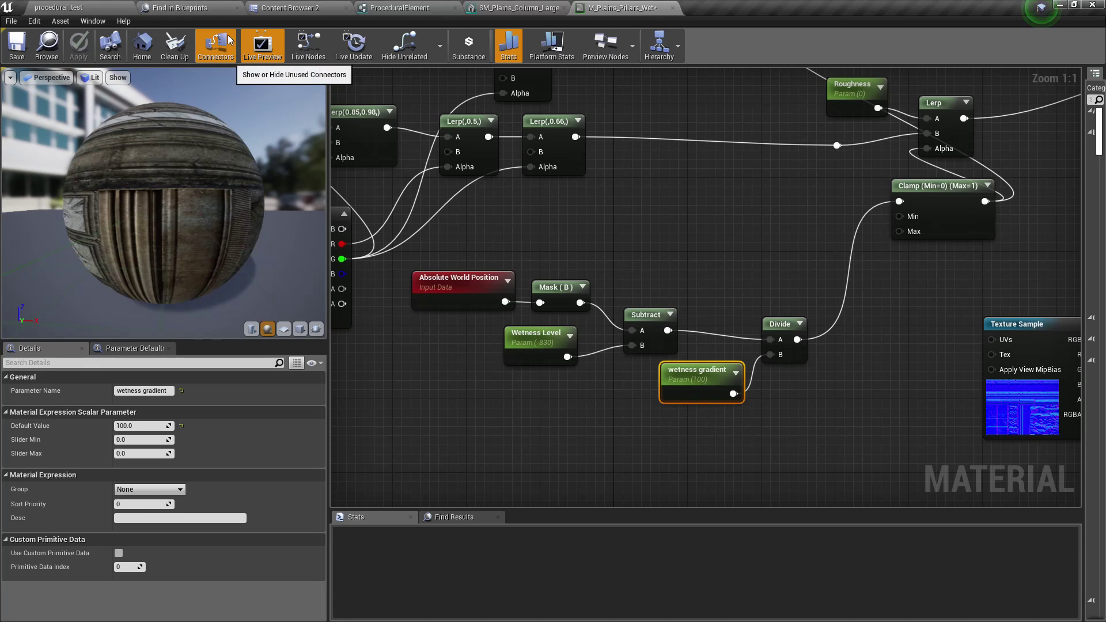
click(99, 4)
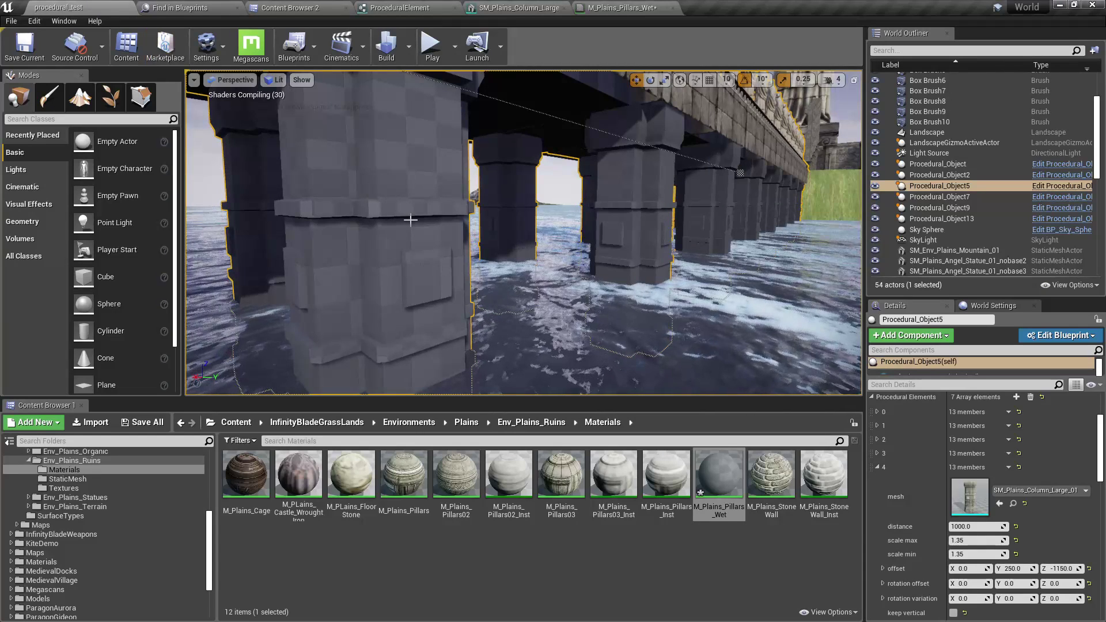
- Examine the wet-to-dry transition on the nearest pillar's base up close in the full-screen viewport
right_drag(423, 161, 357, 167)
key(w)
right_drag(523, 233, 601, 302)
right_drag(420, 204, 447, 189)
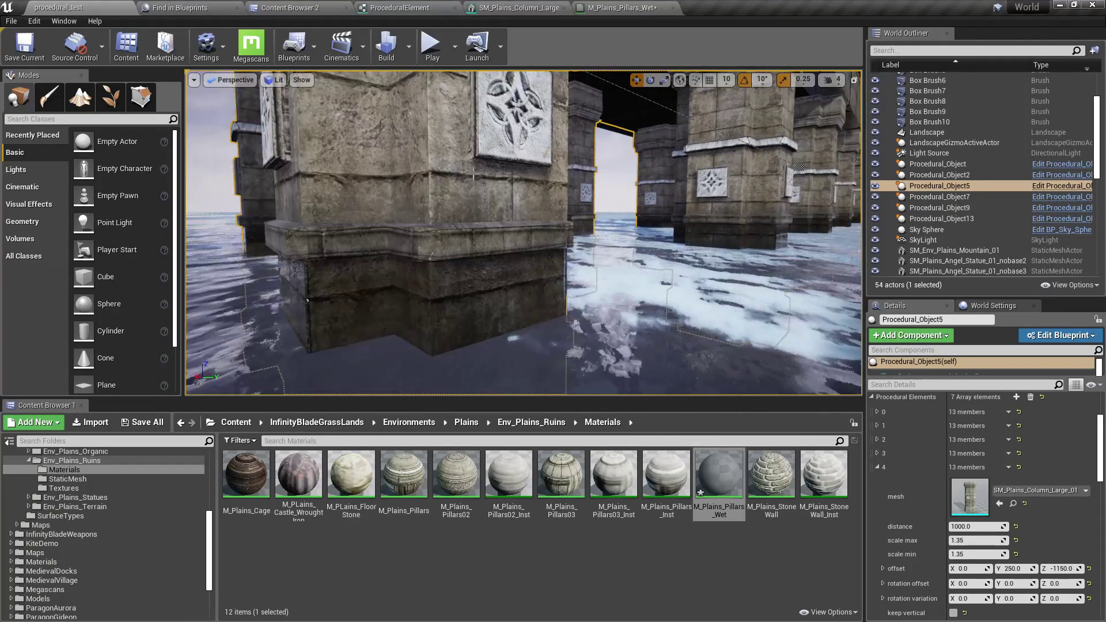
key(F11)
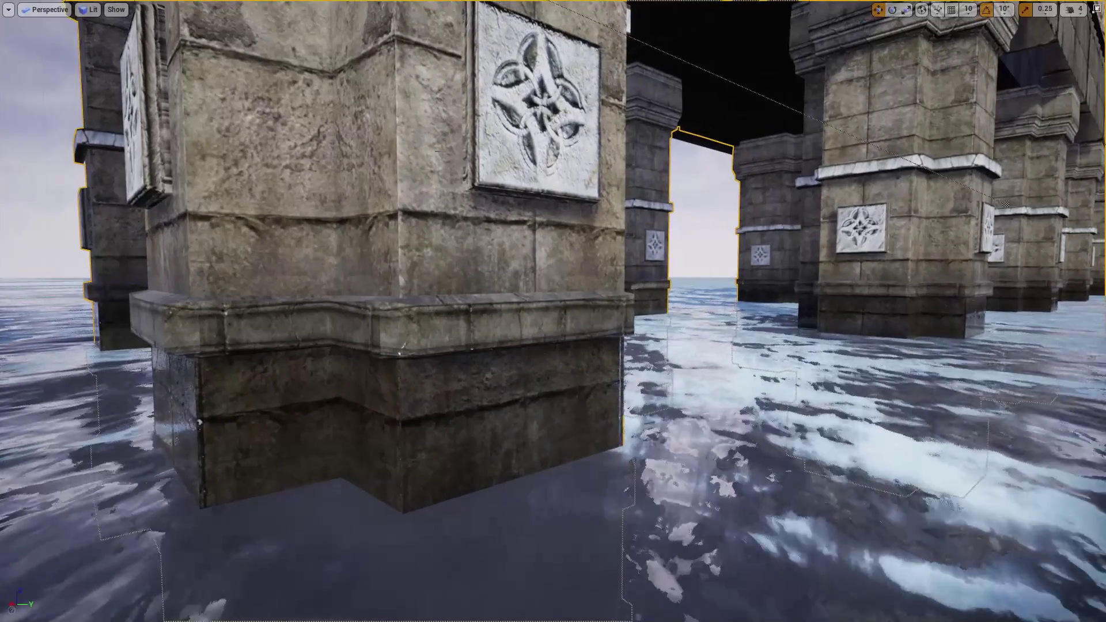
- Detach the M_Plains_Pillars_Wet material editor into a floating window and show it over the full-screen level viewport
key(F11)
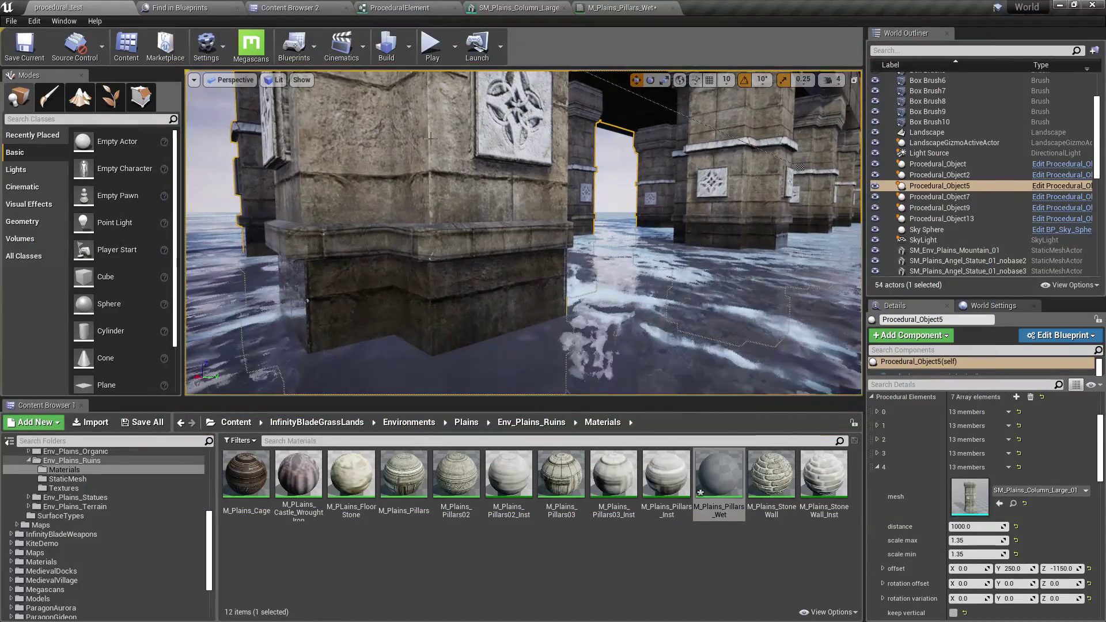
drag(614, 6, 668, 348)
click(41, 4)
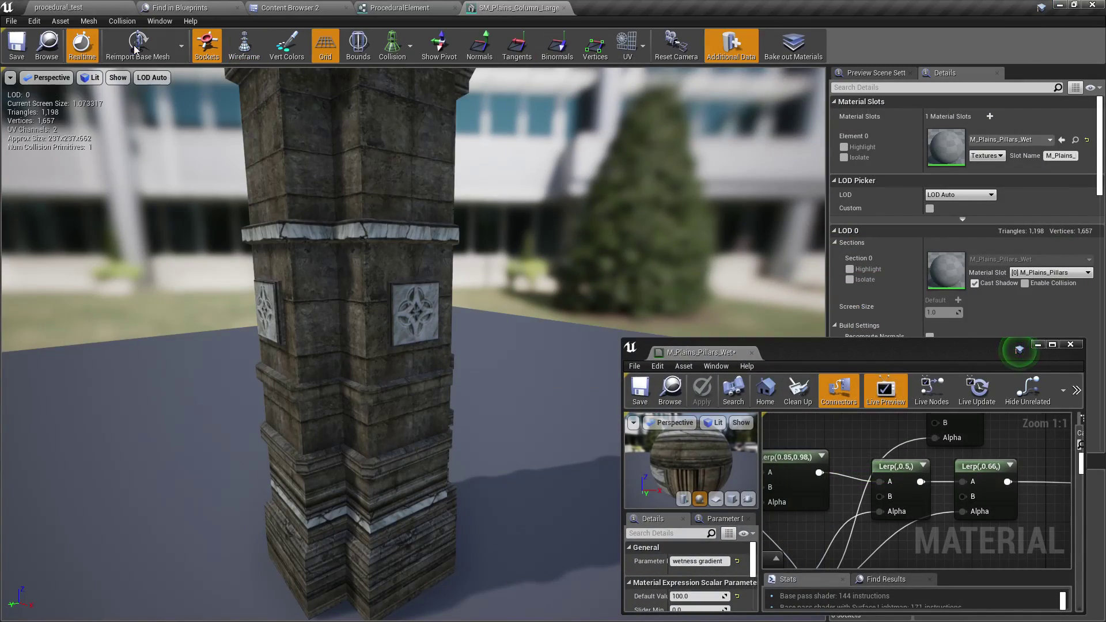
click(91, 6)
scroll(470, 349, up, 4)
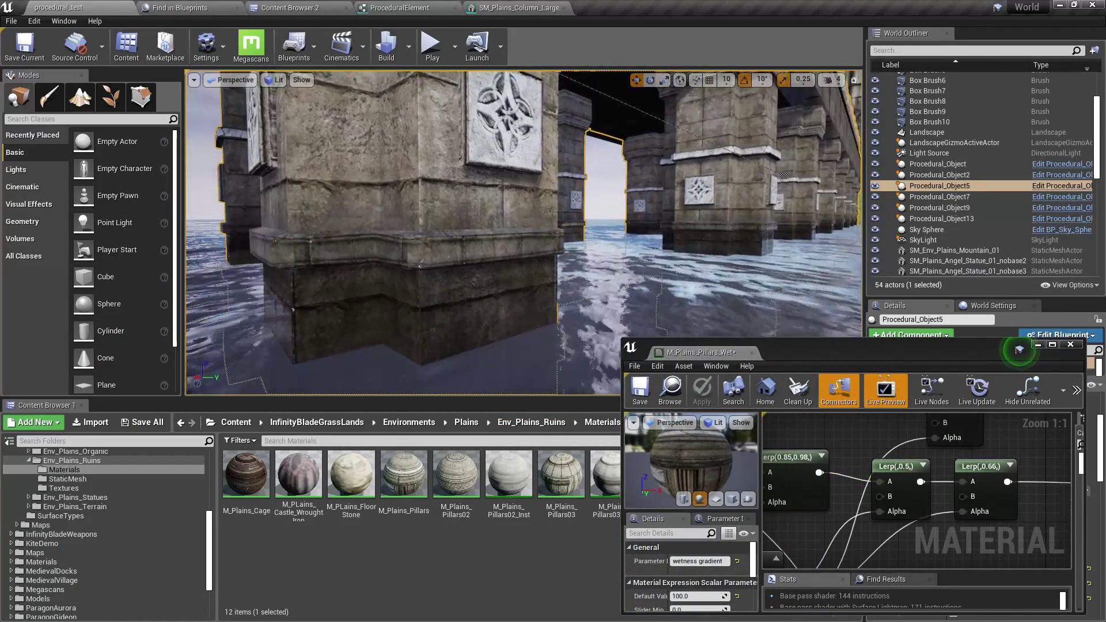
key(F11)
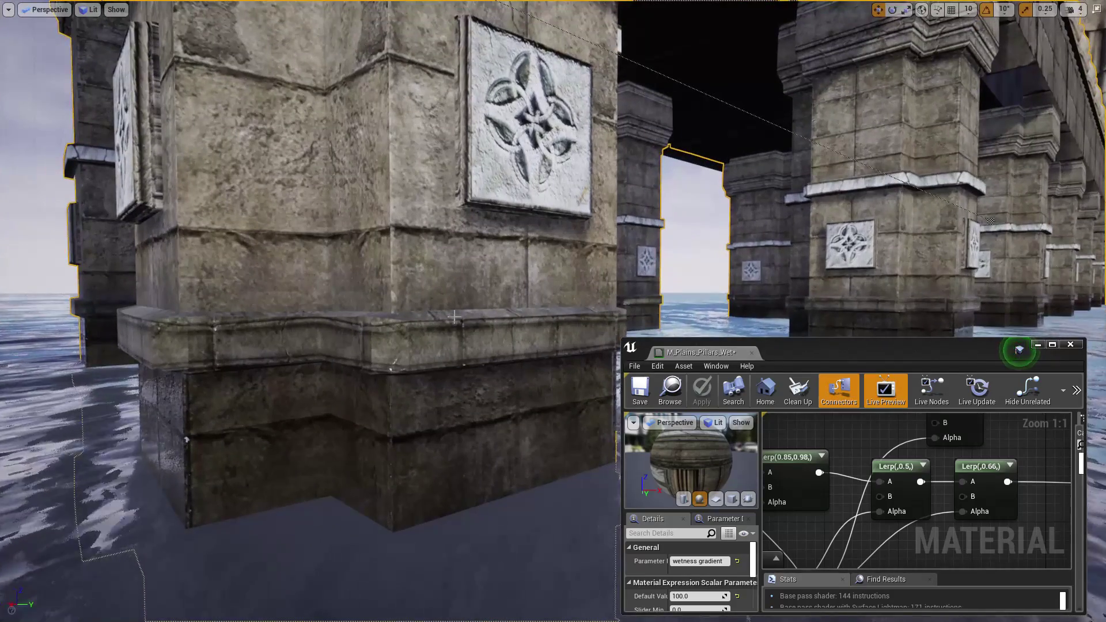
- Try wetness gradient default values of 50 and 10 while comparing the transition on the pillar base
scroll(878, 494, down, 2)
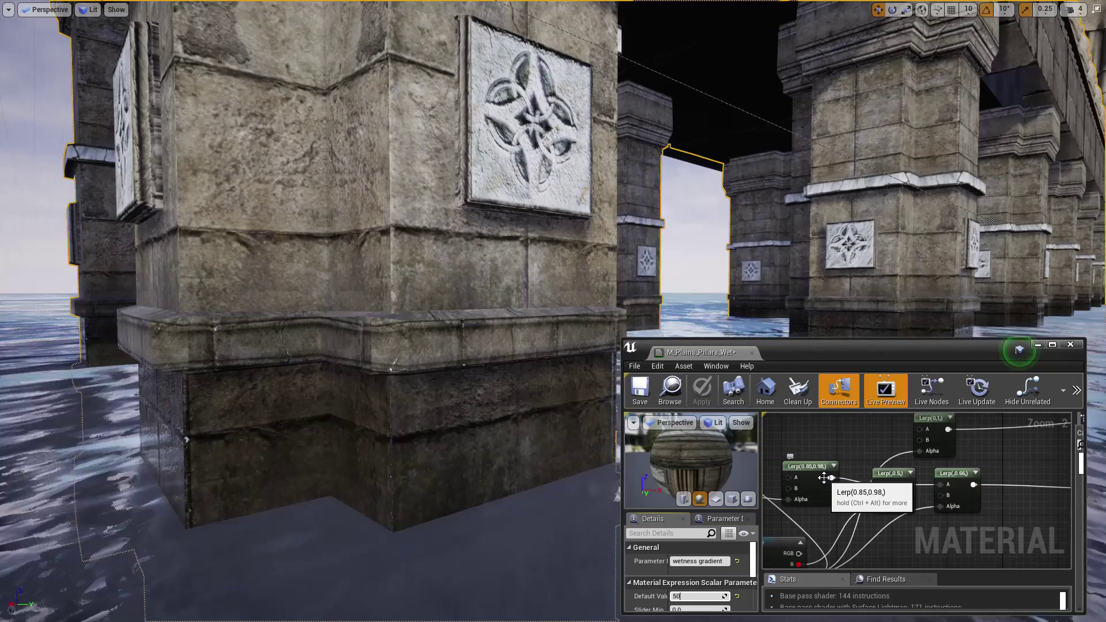
key(Return)
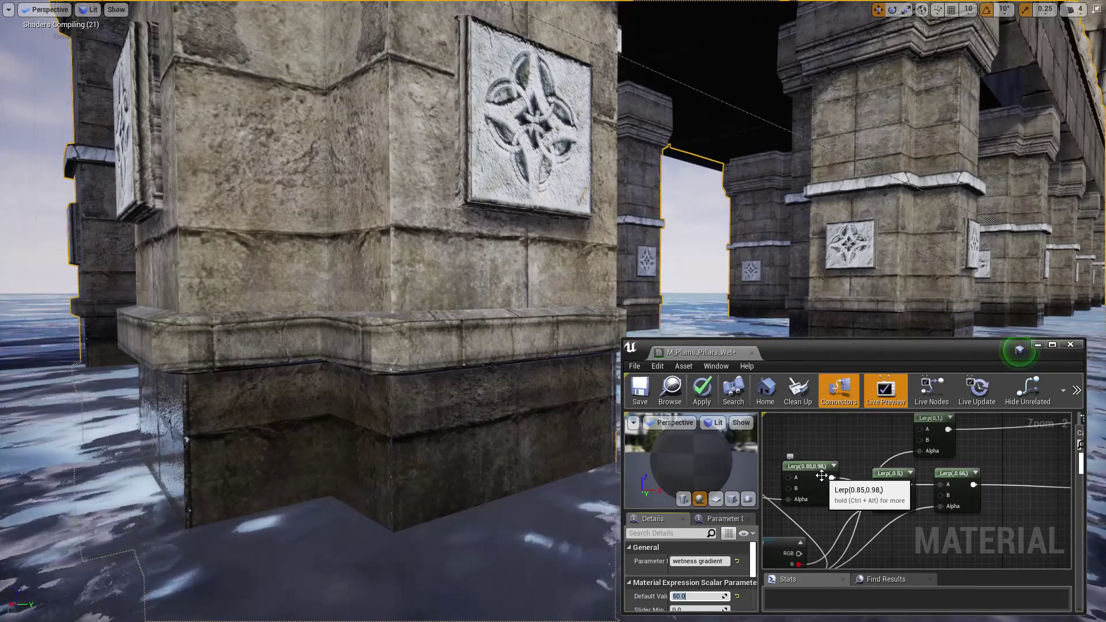
text(10)
key(Return)
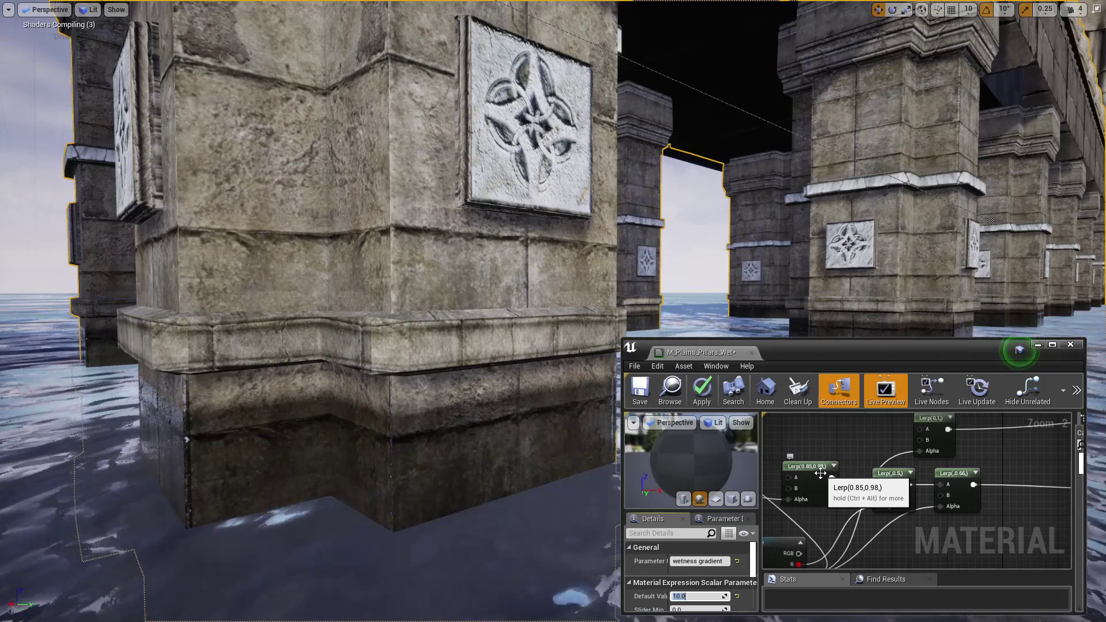
- Set the wetness gradient parameter's default value to 30 and check the transition on the pillars
text(30)
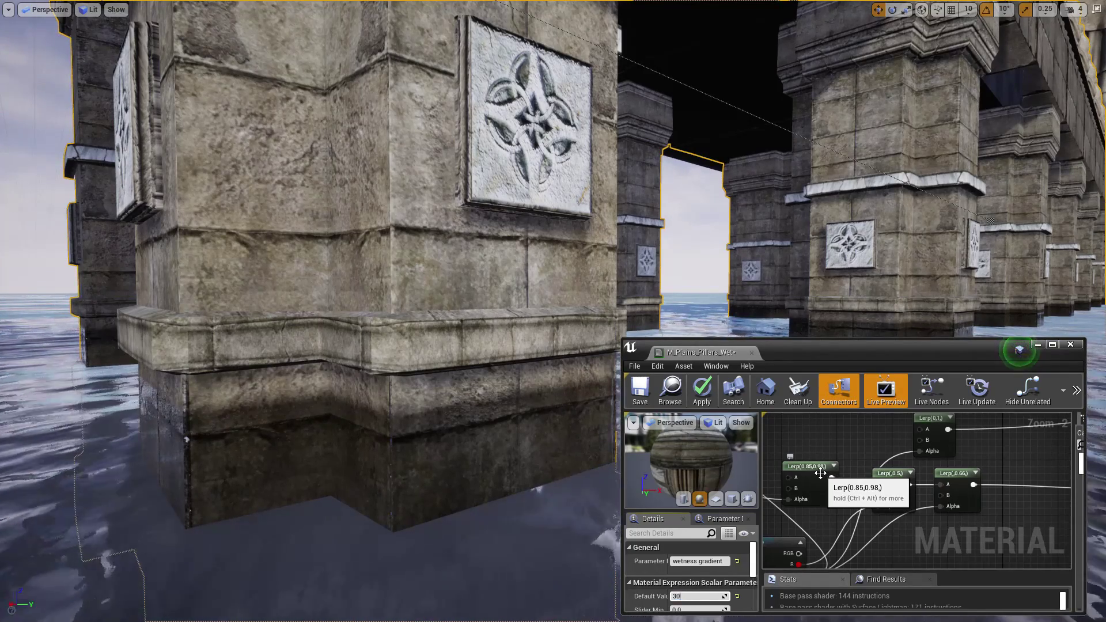
key(Return)
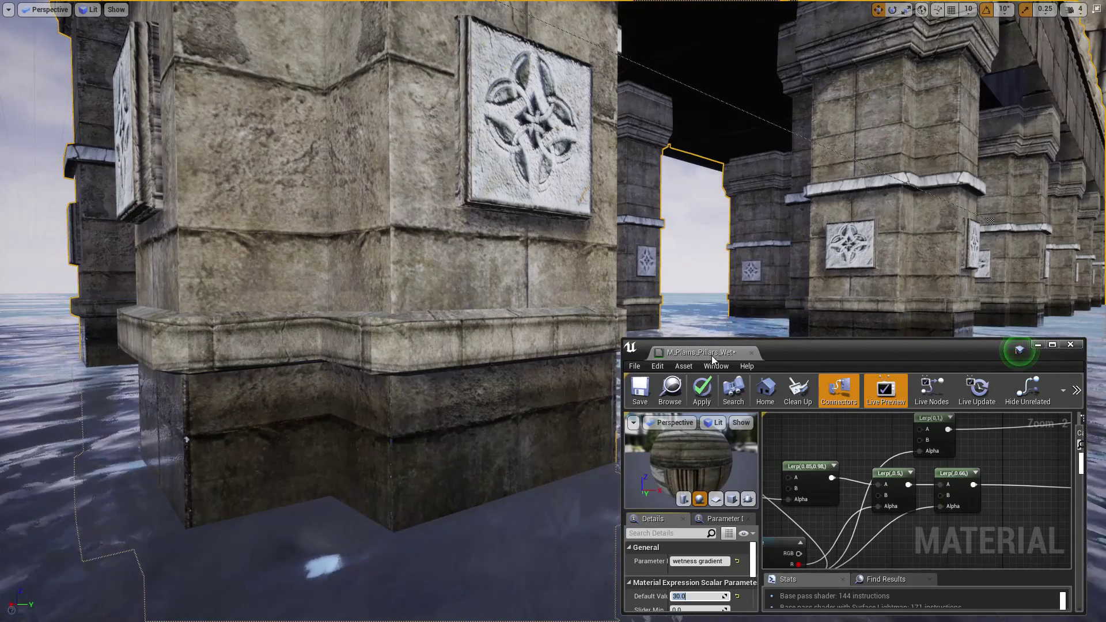
right_drag(696, 222, 709, 231)
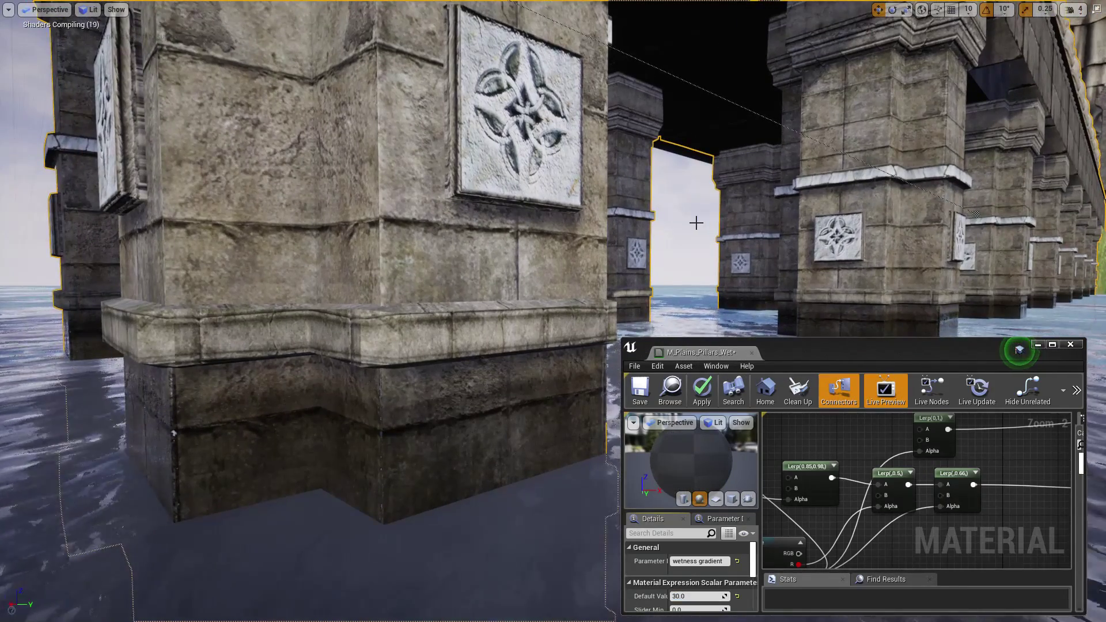
- Leave the full-screen view, dock the material editor back beside the other editors and return to the procedural_test level
key(F11)
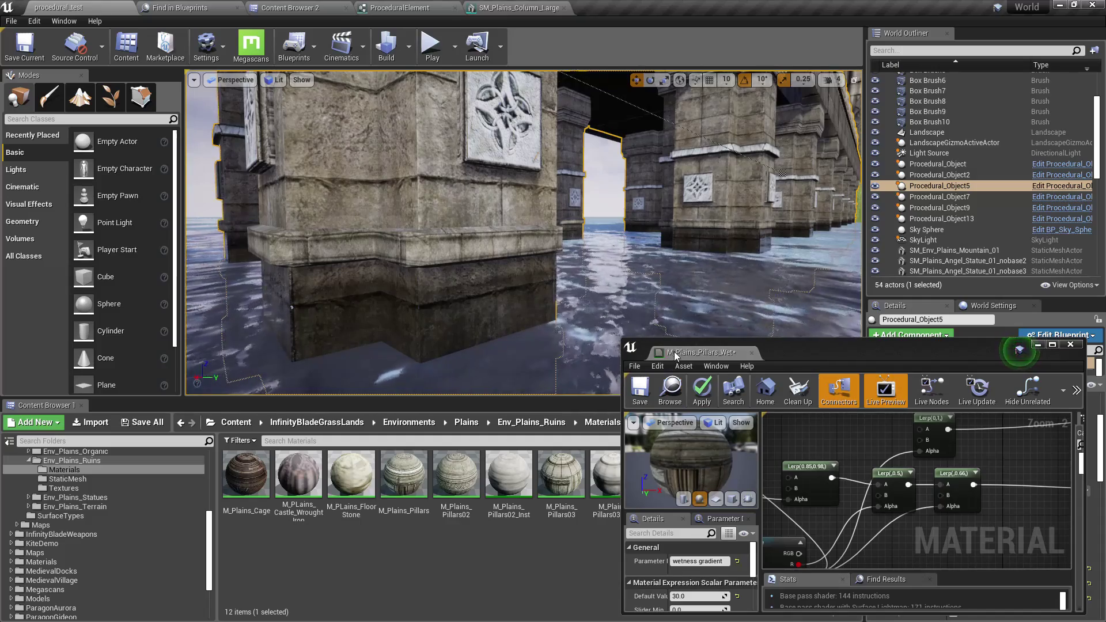
drag(674, 353, 734, 7)
click(84, 6)
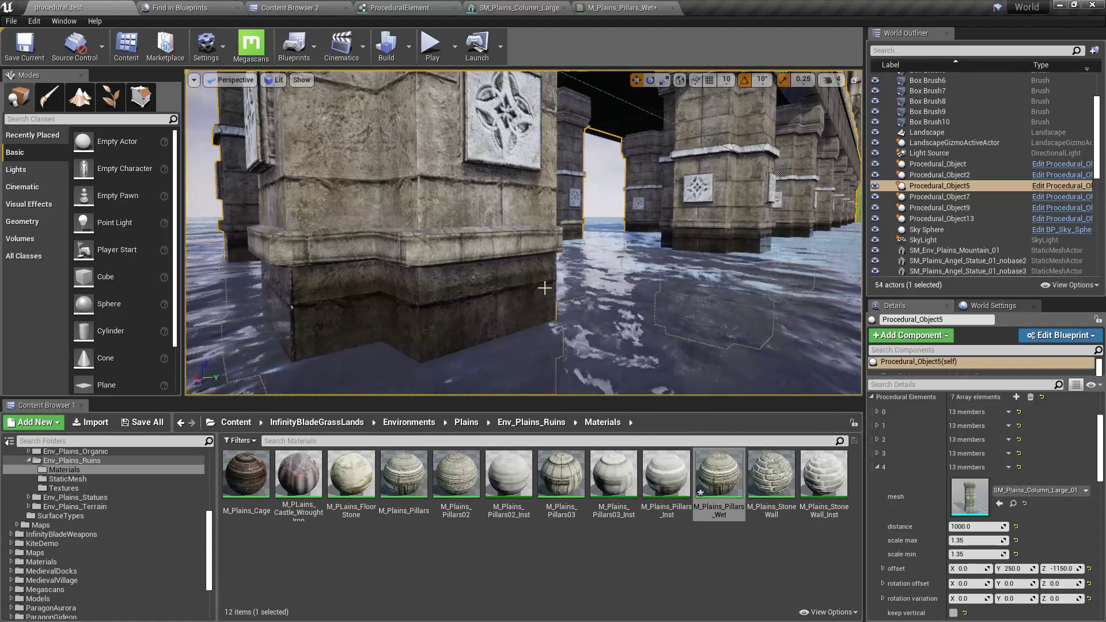
- Examine the wet pillar bases along the whole bridge from the grassy shore in the full-screen viewport
key(s)
right_drag(544, 288, 515, 302)
key(w)
key(F11)
key(s)
key(q)
key(w)
key(s)
key(q)
key(e)
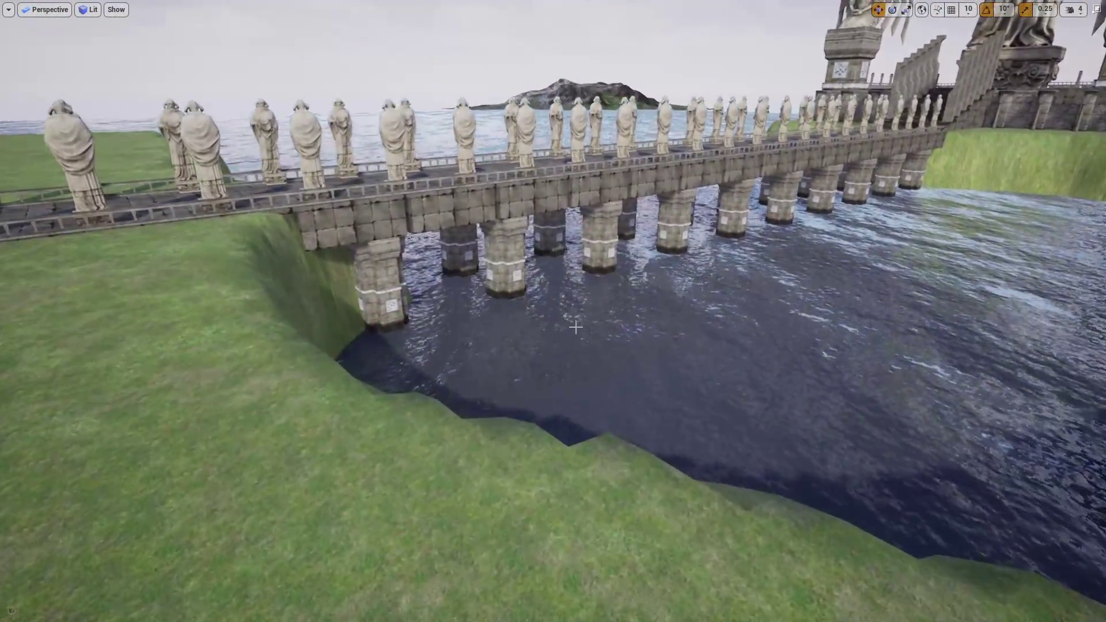
right_drag(576, 327, 509, 334)
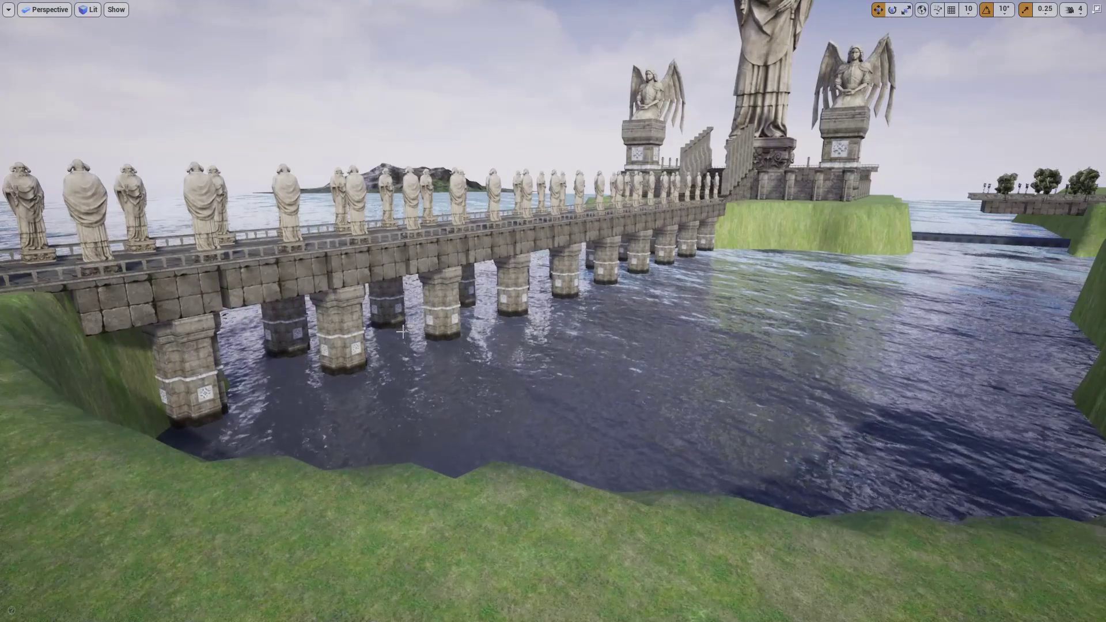
- Inspect the wet stone surface and its reflections close up at a pillar's waterline
right_drag(369, 369, 396, 337)
right_drag(426, 403, 484, 403)
key(w)
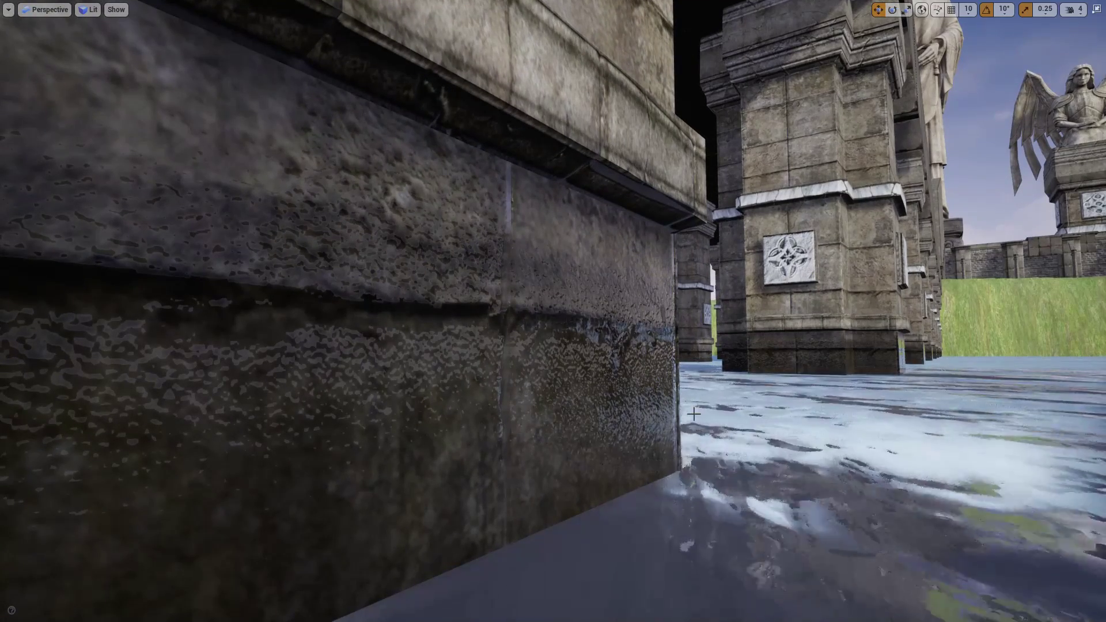
right_drag(693, 414, 709, 478)
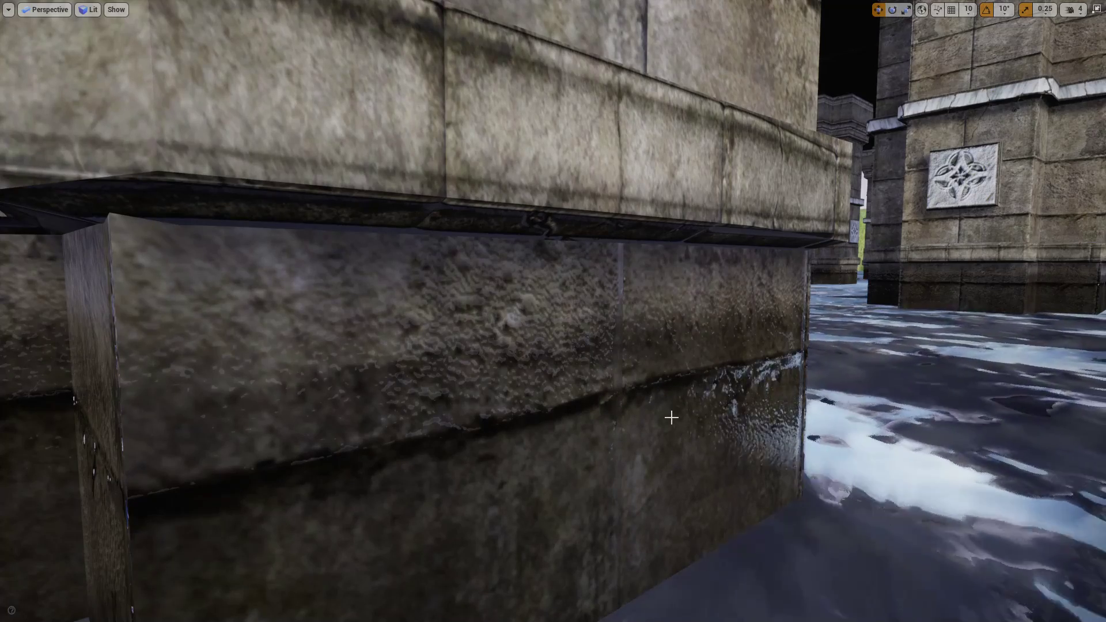
- Switch to the CodeLikeMe Patreon page in the browser and look through its membership tiers and recent posts
scroll(671, 417, down, 5)
scroll(657, 411, up, 3)
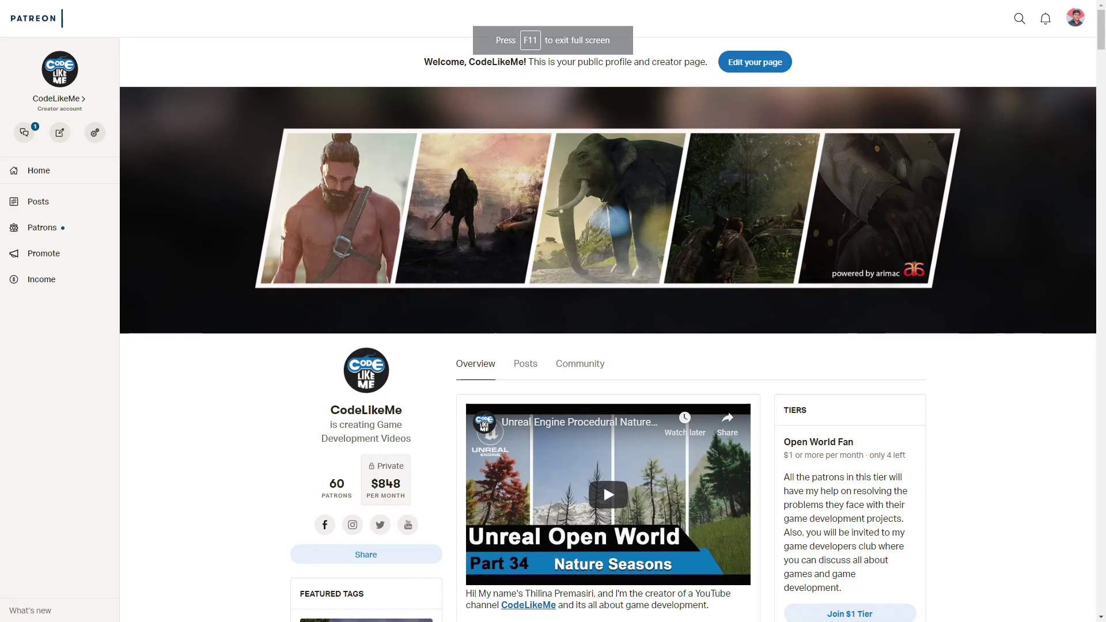
scroll(902, 331, down, 5)
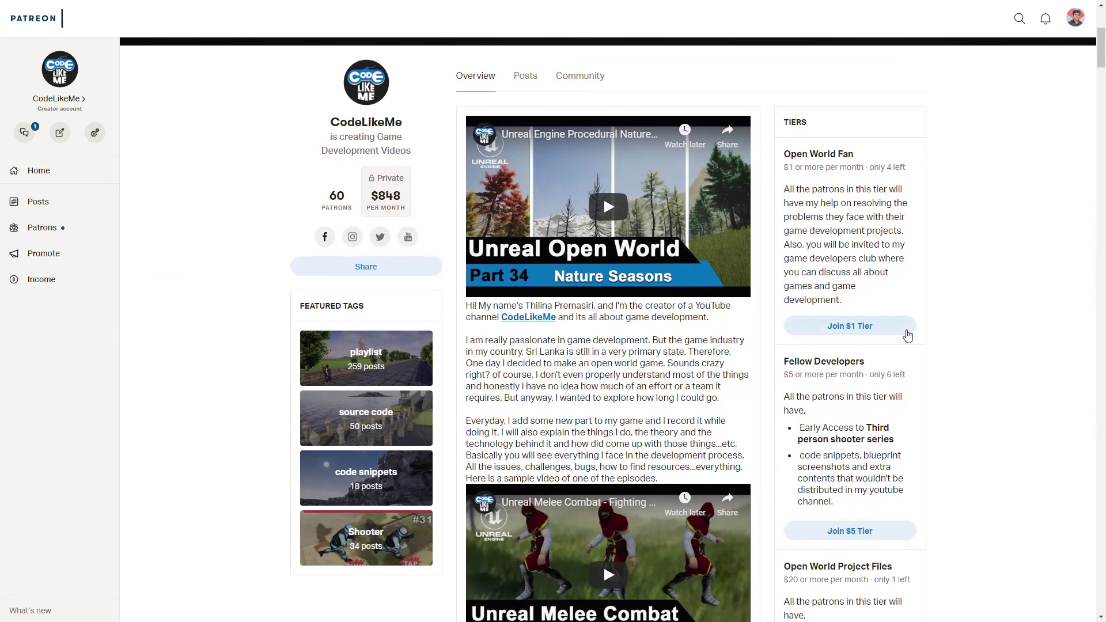
scroll(907, 335, down, 5)
scroll(934, 314, down, 3)
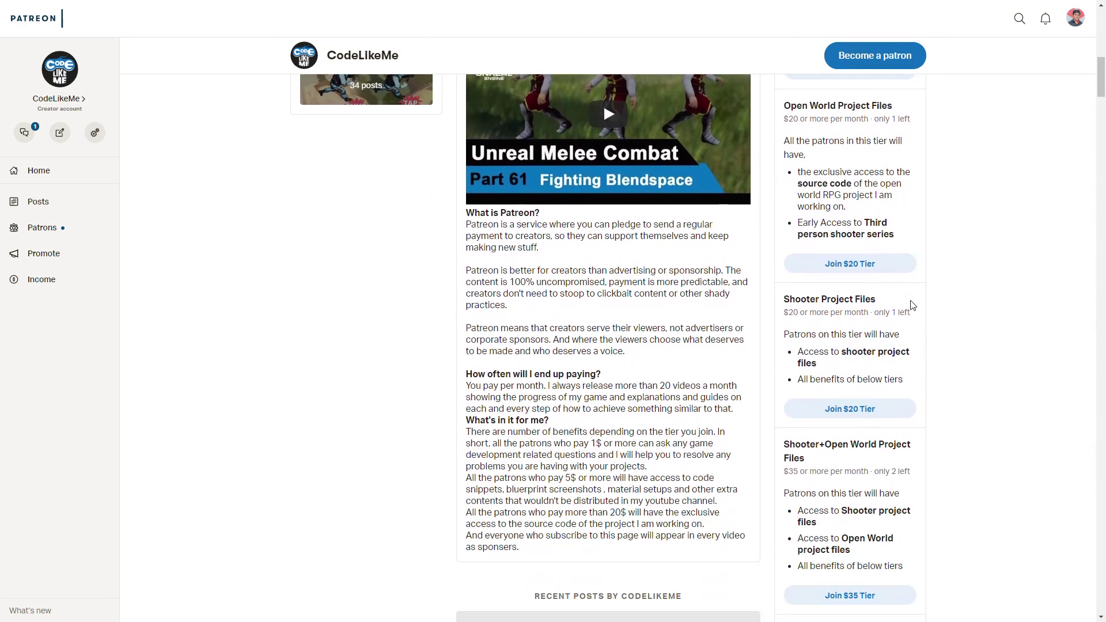
scroll(913, 306, down, 5)
scroll(913, 306, up, 5)
scroll(913, 306, down, 5)
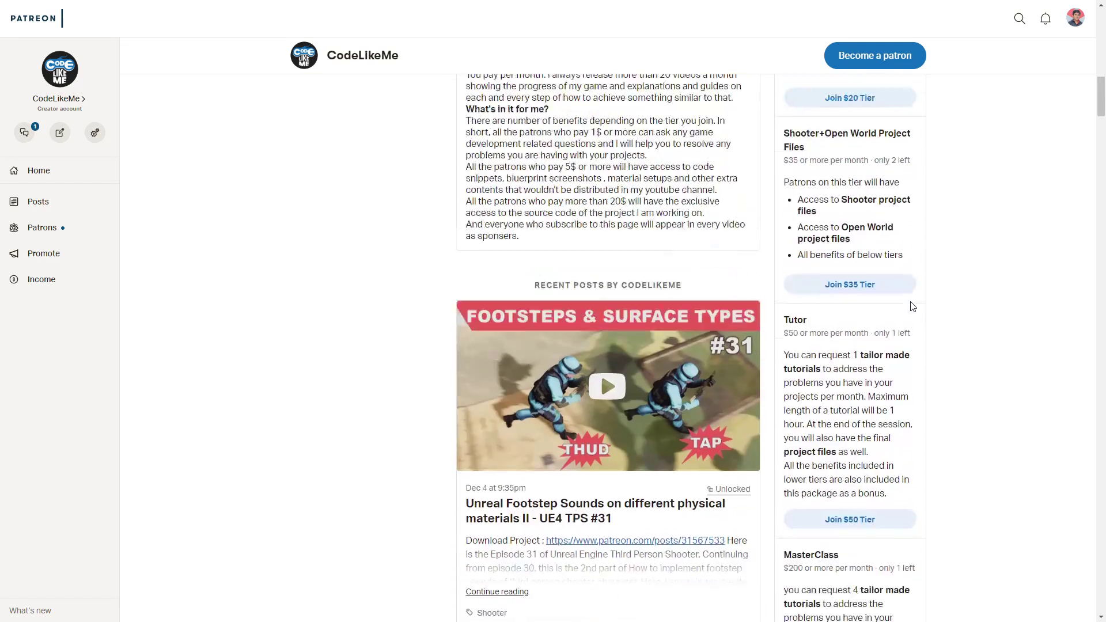
scroll(913, 307, down, 6)
scroll(913, 307, down, 5)
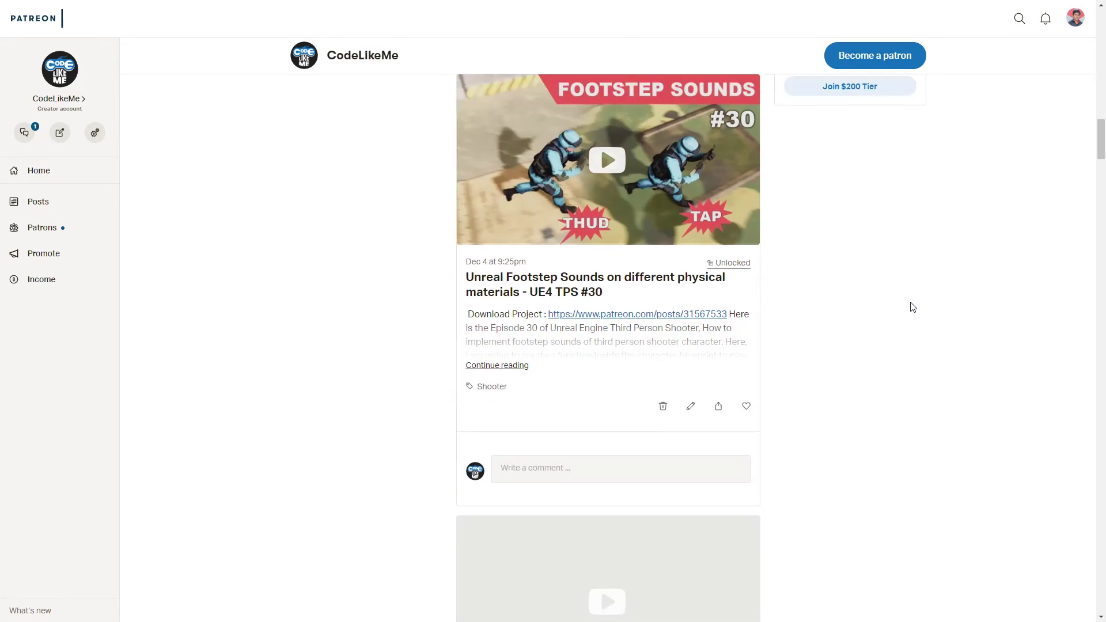
scroll(912, 308, up, 1)
scroll(911, 307, down, 4)
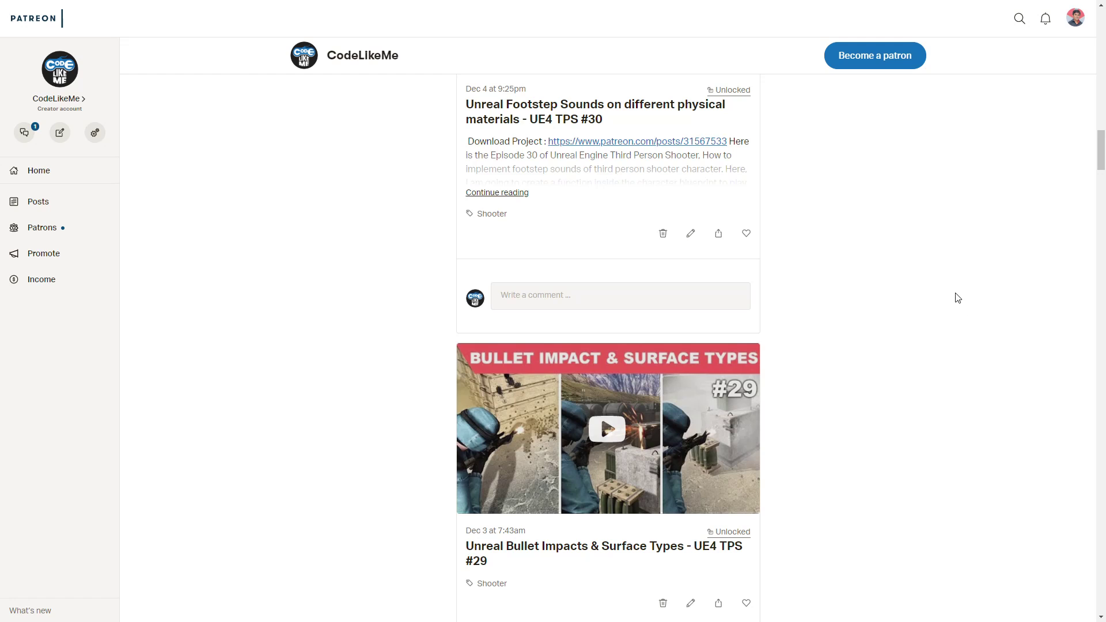
scroll(958, 297, down, 2)
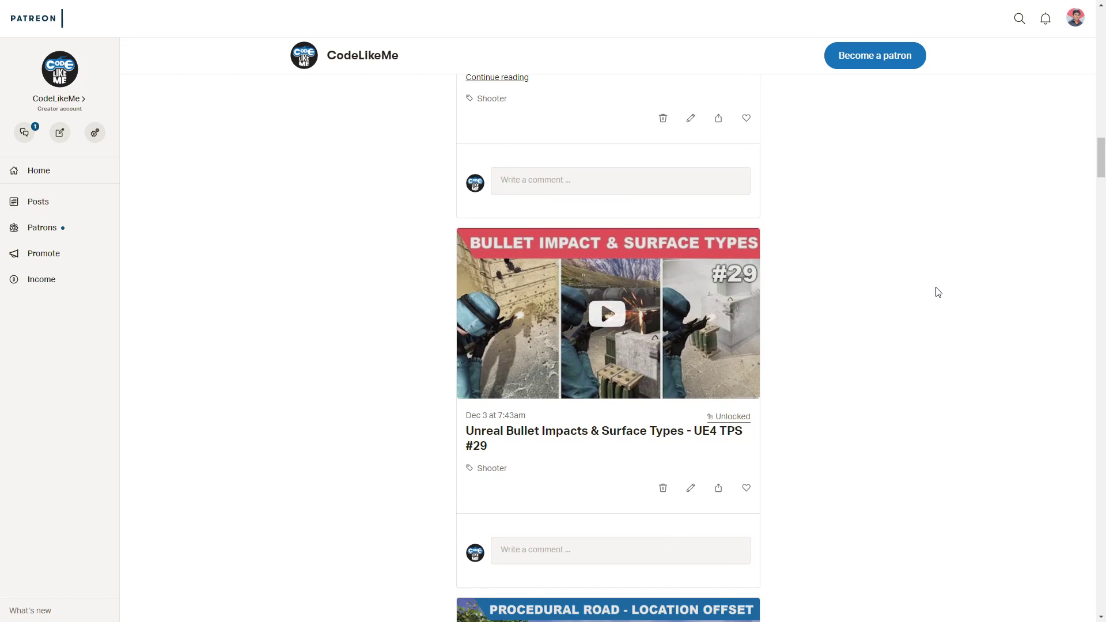
scroll(932, 286, down, 5)
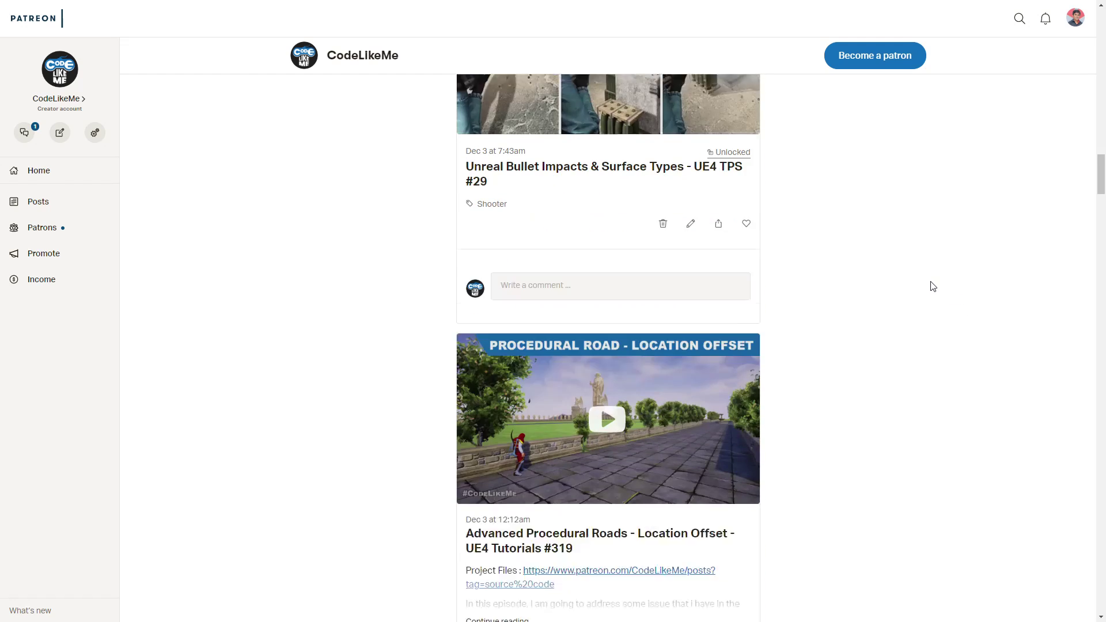
scroll(930, 283, up, 12)
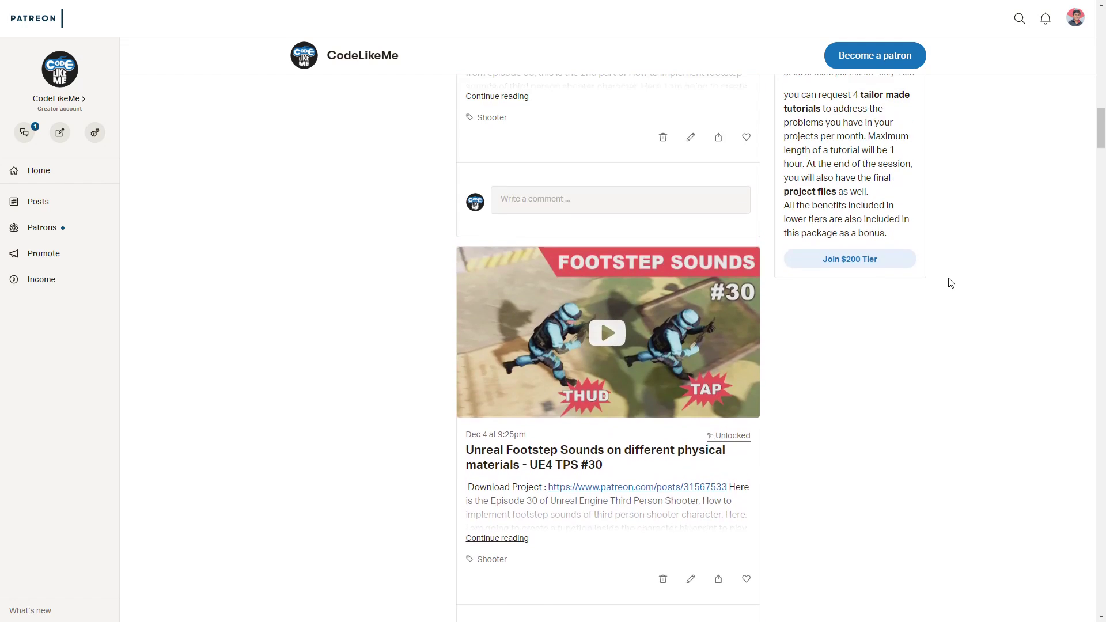
scroll(950, 283, up, 8)
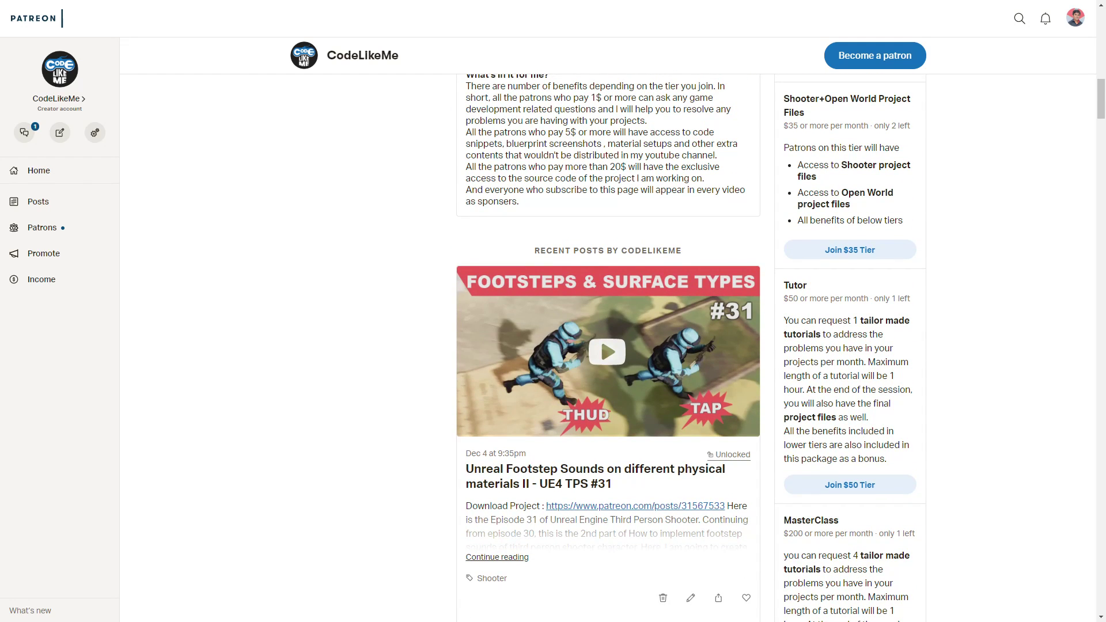